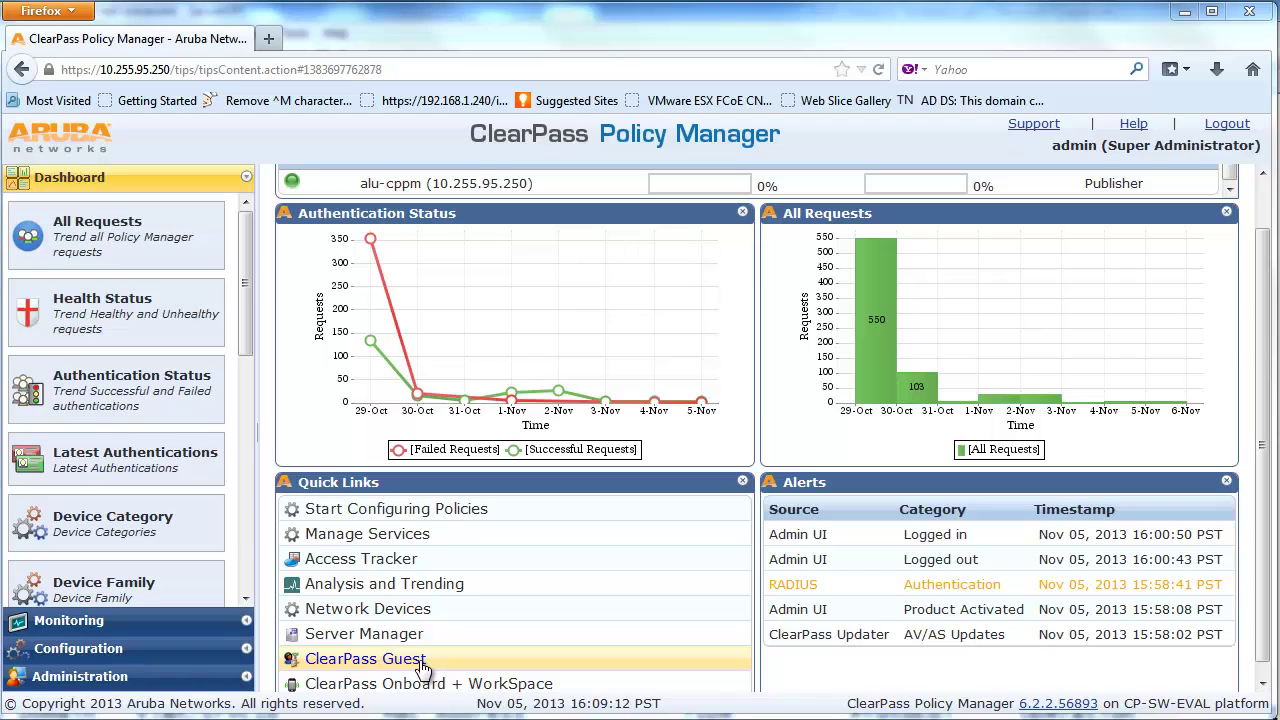
# Open ClearPass Guest in a new tab from the dashboard Quick Links
pyautogui.click(424, 666)
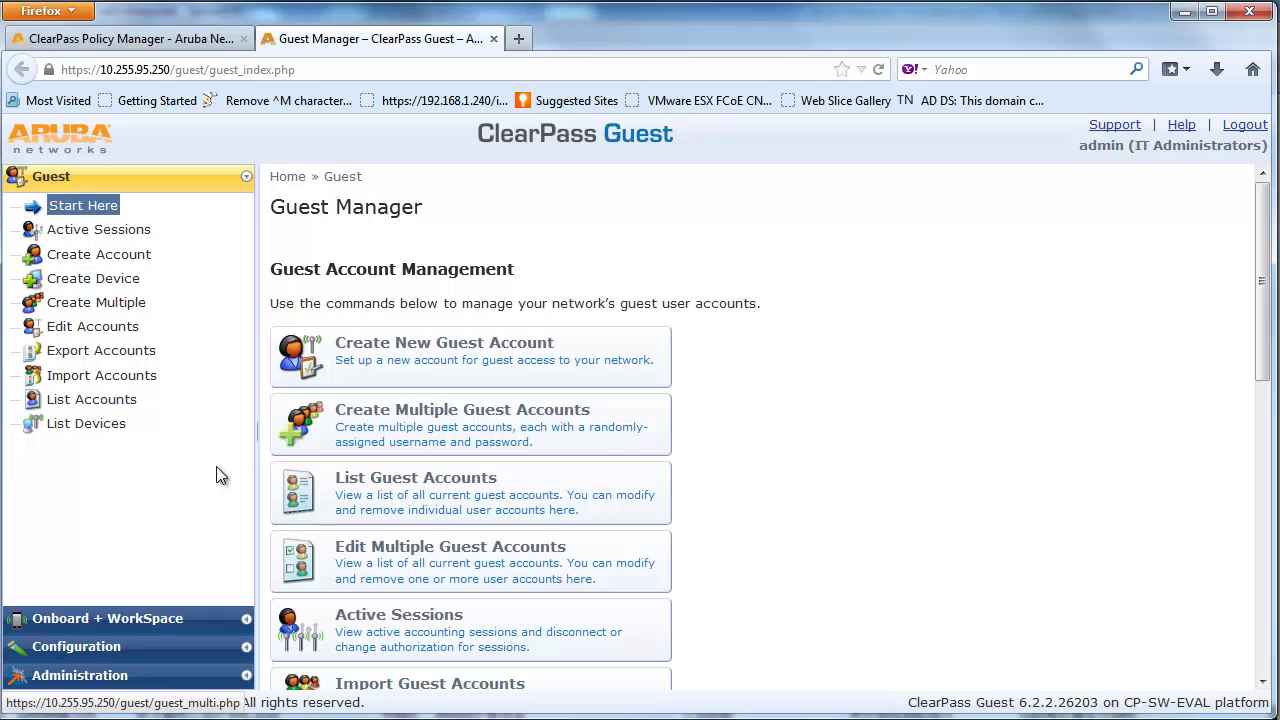
# Start a new guest account with visitor name guest001, company xyz, and the guest's e-mail
pyautogui.click(124, 404)
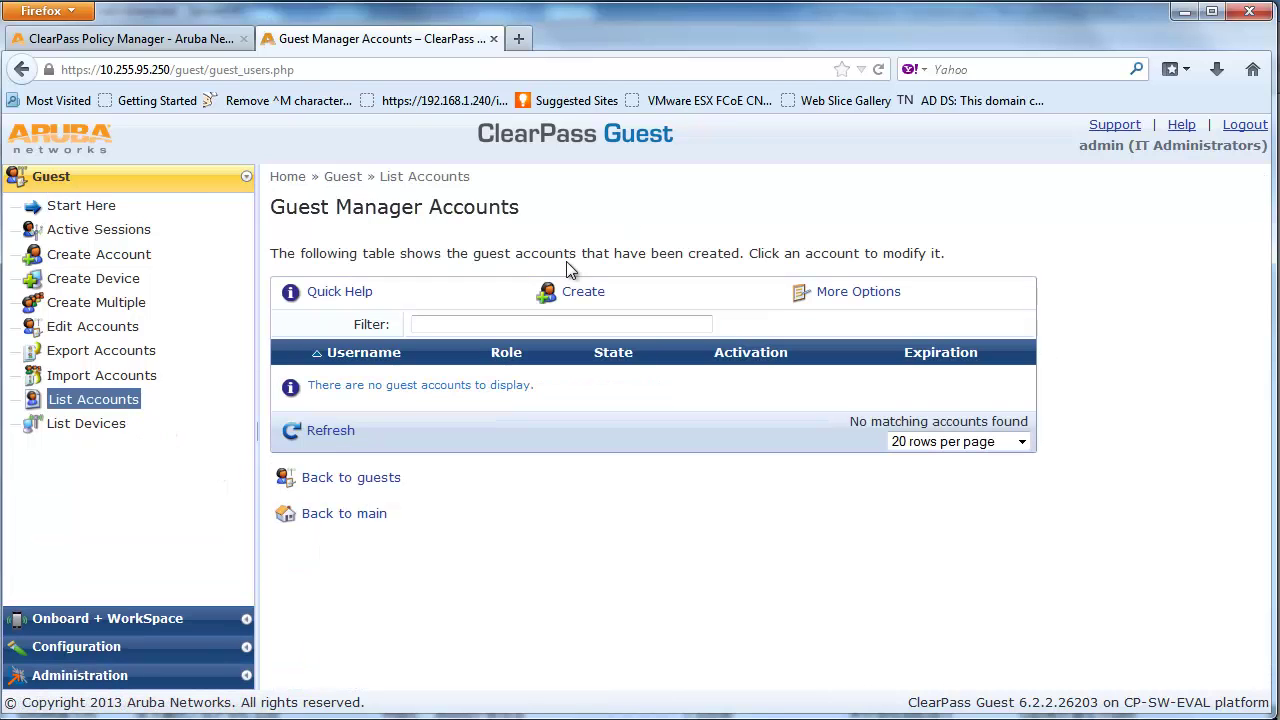
pyautogui.click(563, 298)
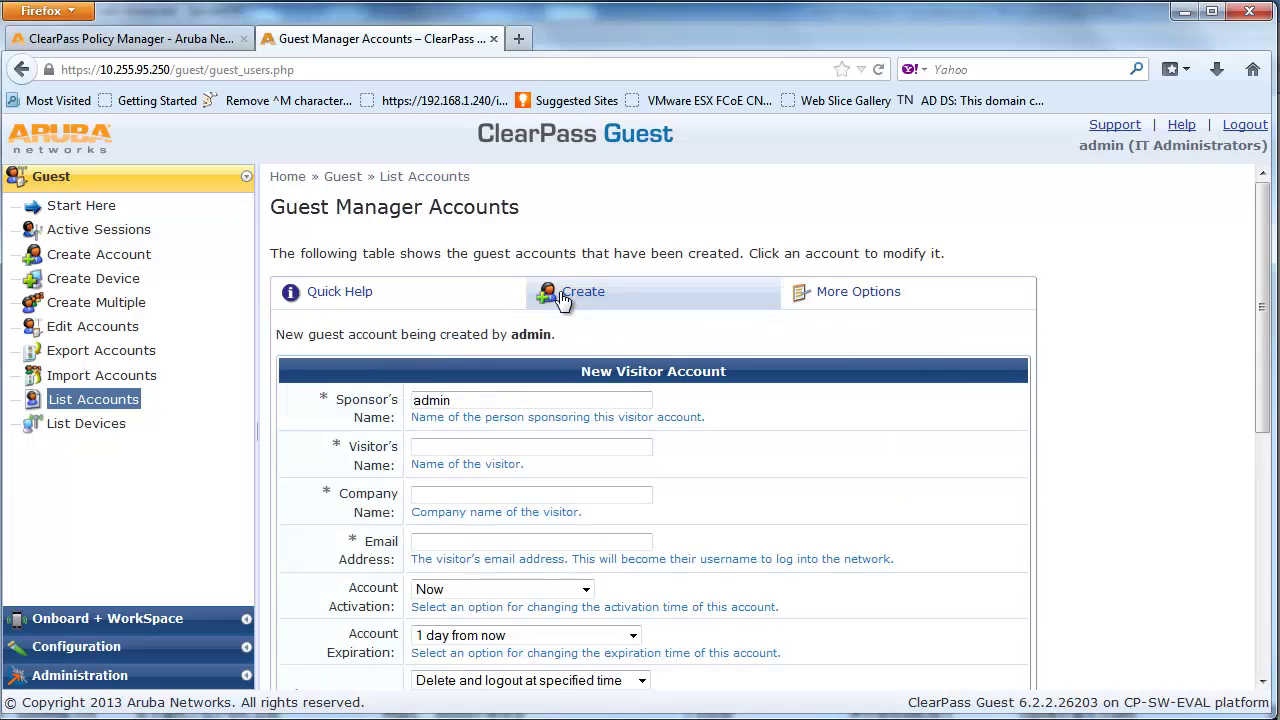
pyautogui.click(608, 448)
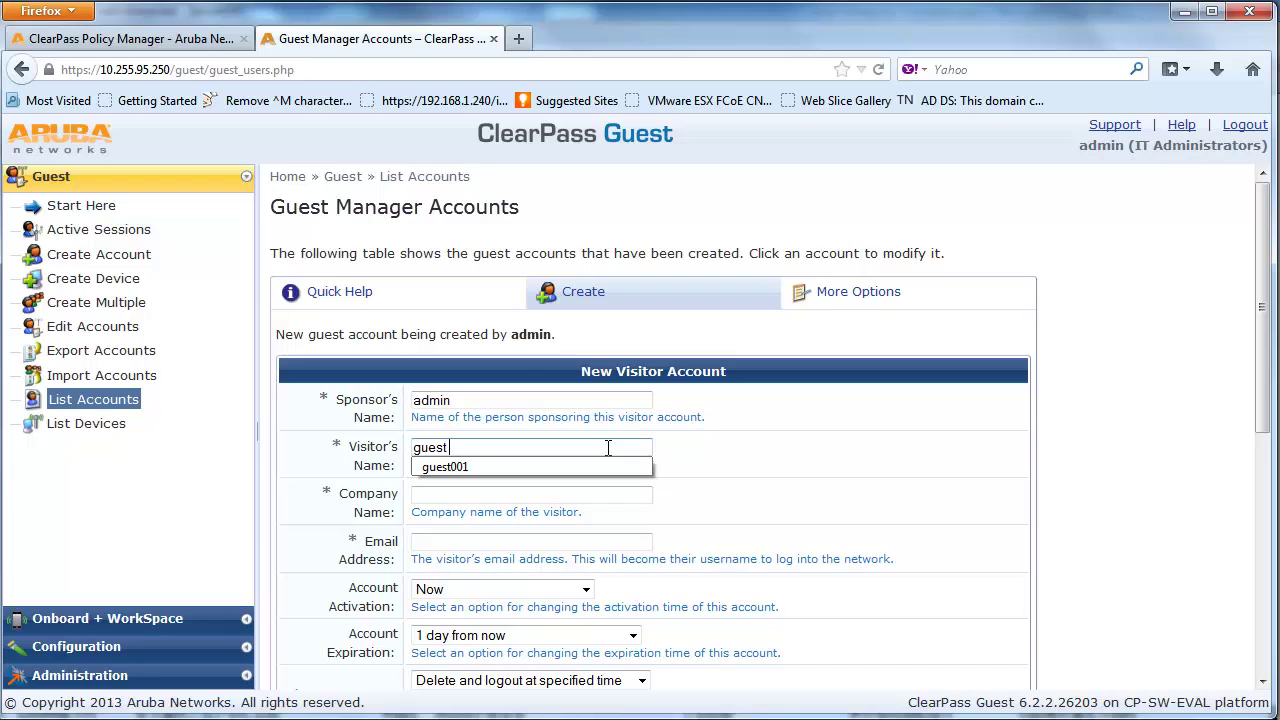
pyautogui.press('Tab')
pyautogui.press('Tab')
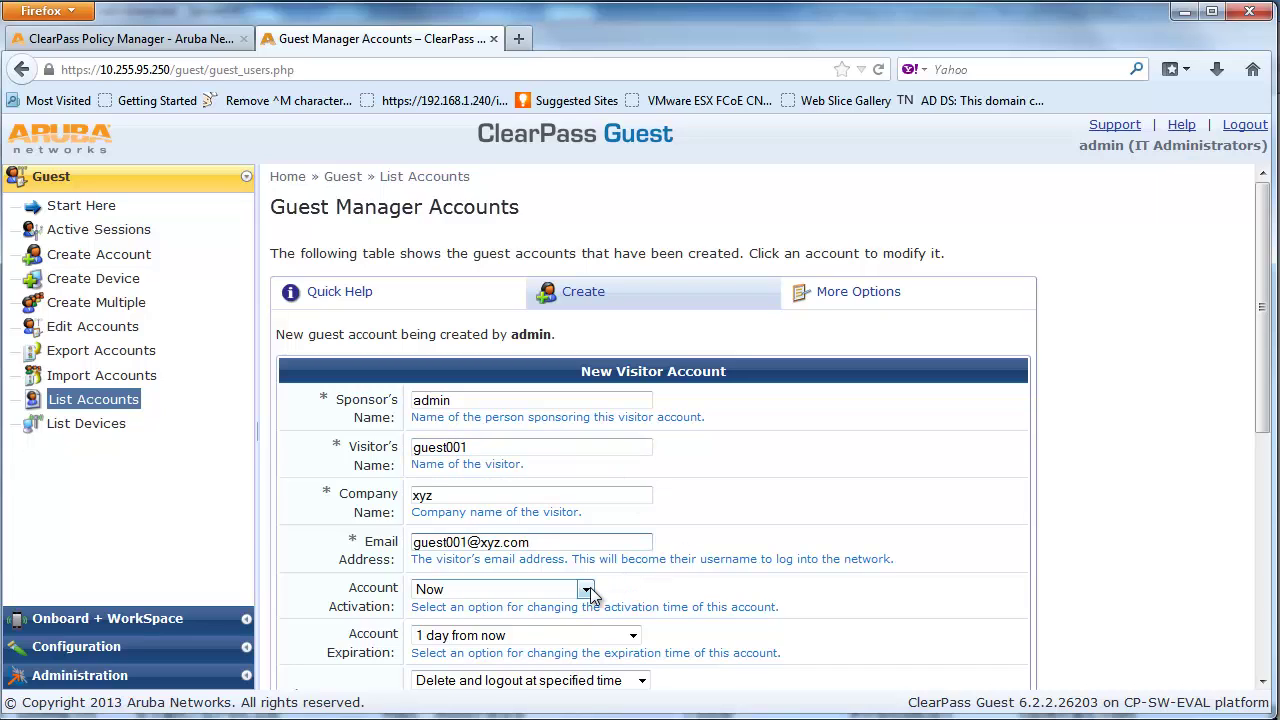
# Keep activation at Now with one-week expiry, accept the terms, and create the account
pyautogui.click(586, 589)
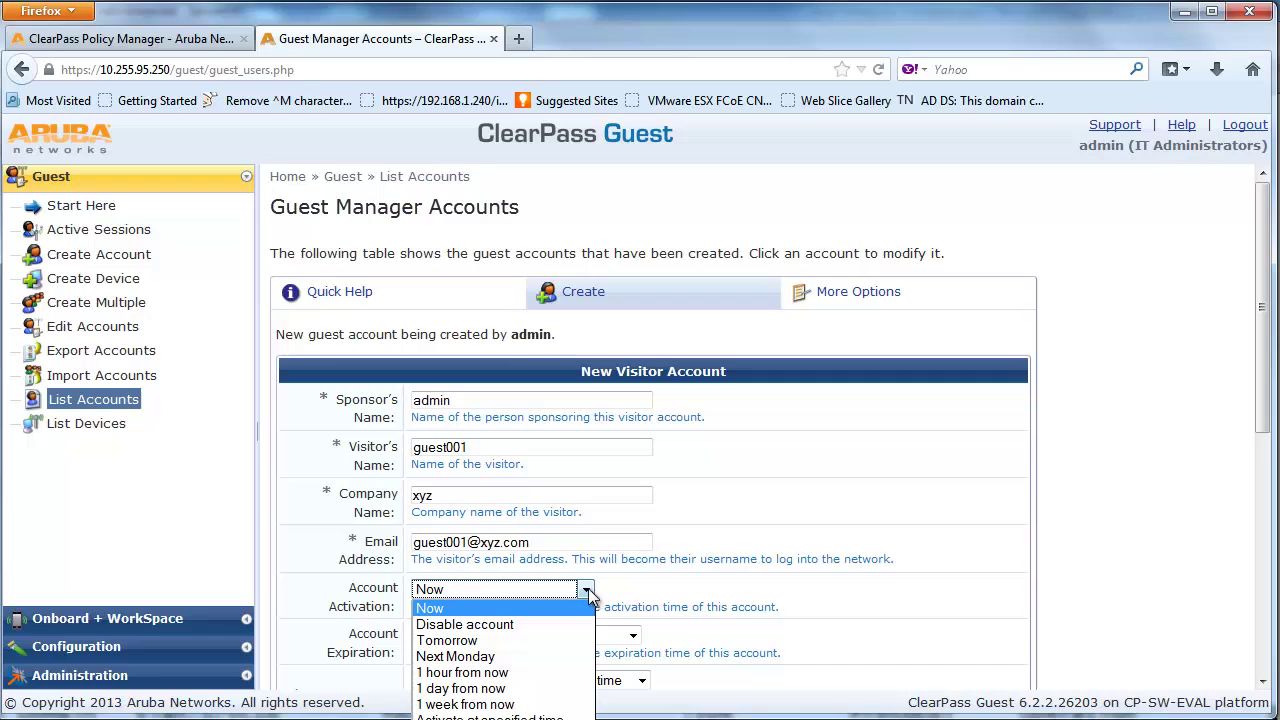
pyautogui.click(565, 704)
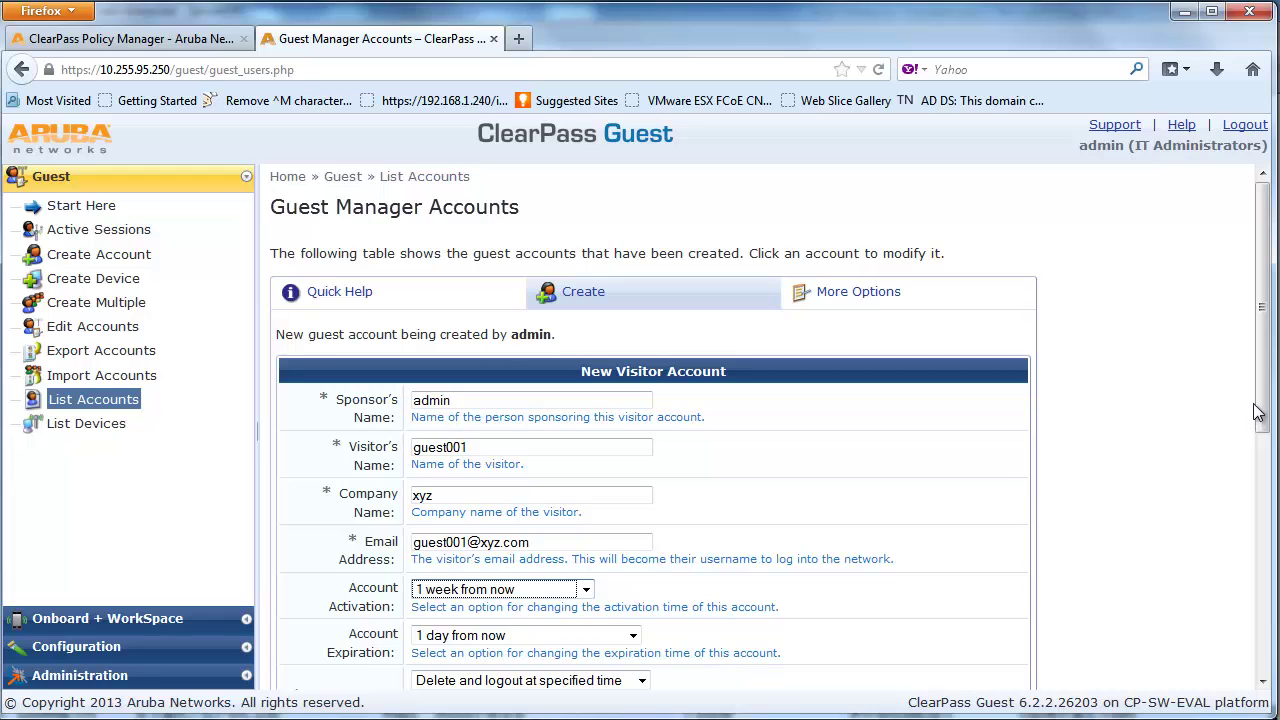
pyautogui.click(585, 591)
pyautogui.click(570, 610)
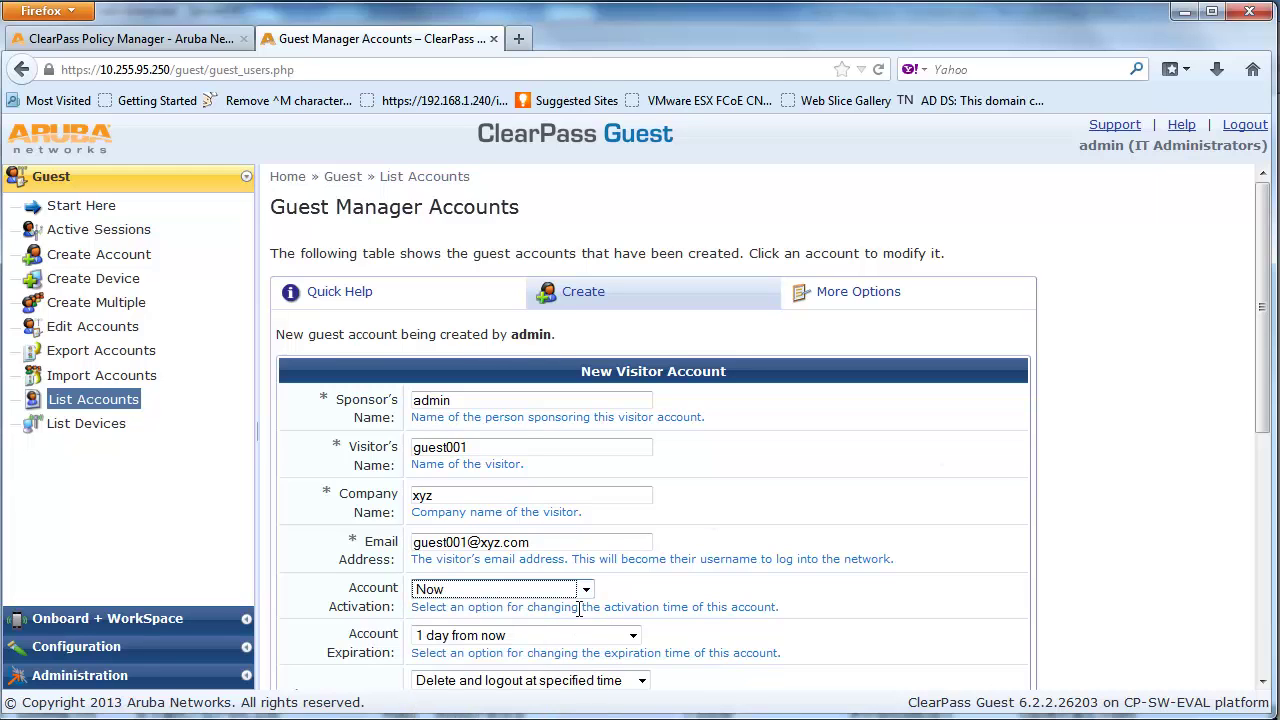
pyautogui.scroll(-5, 1266, 560)
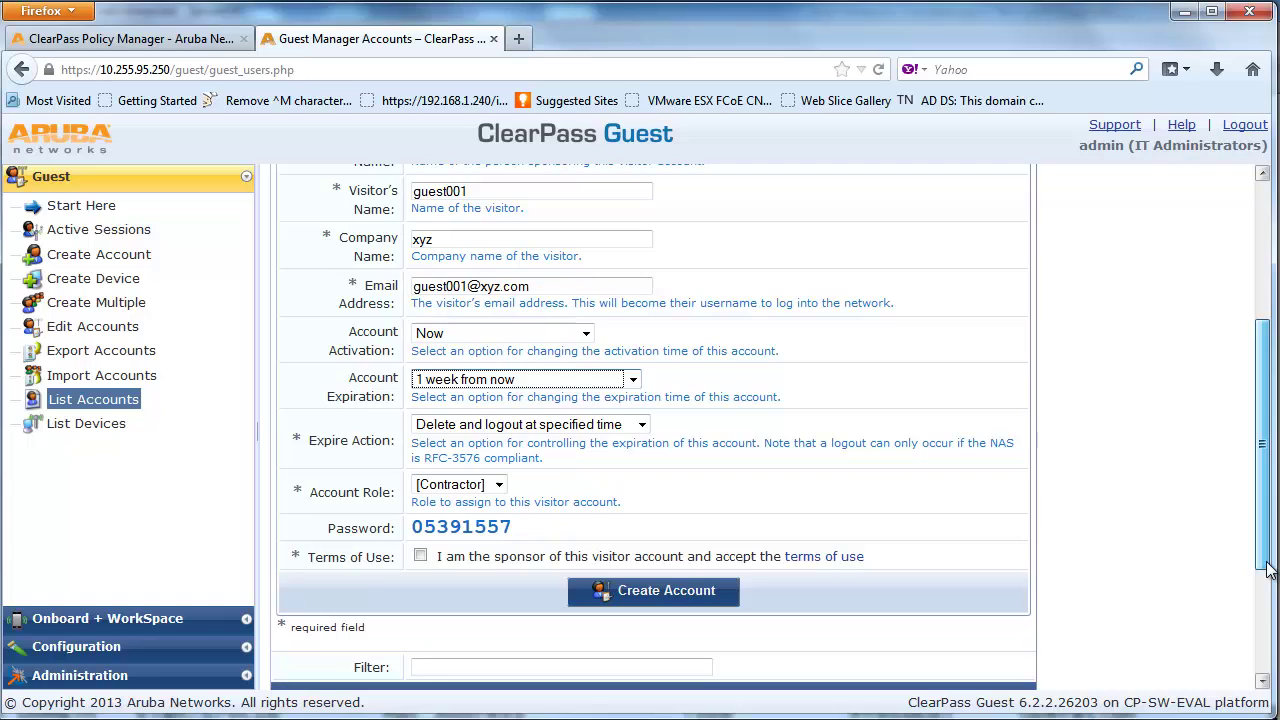
pyautogui.click(421, 556)
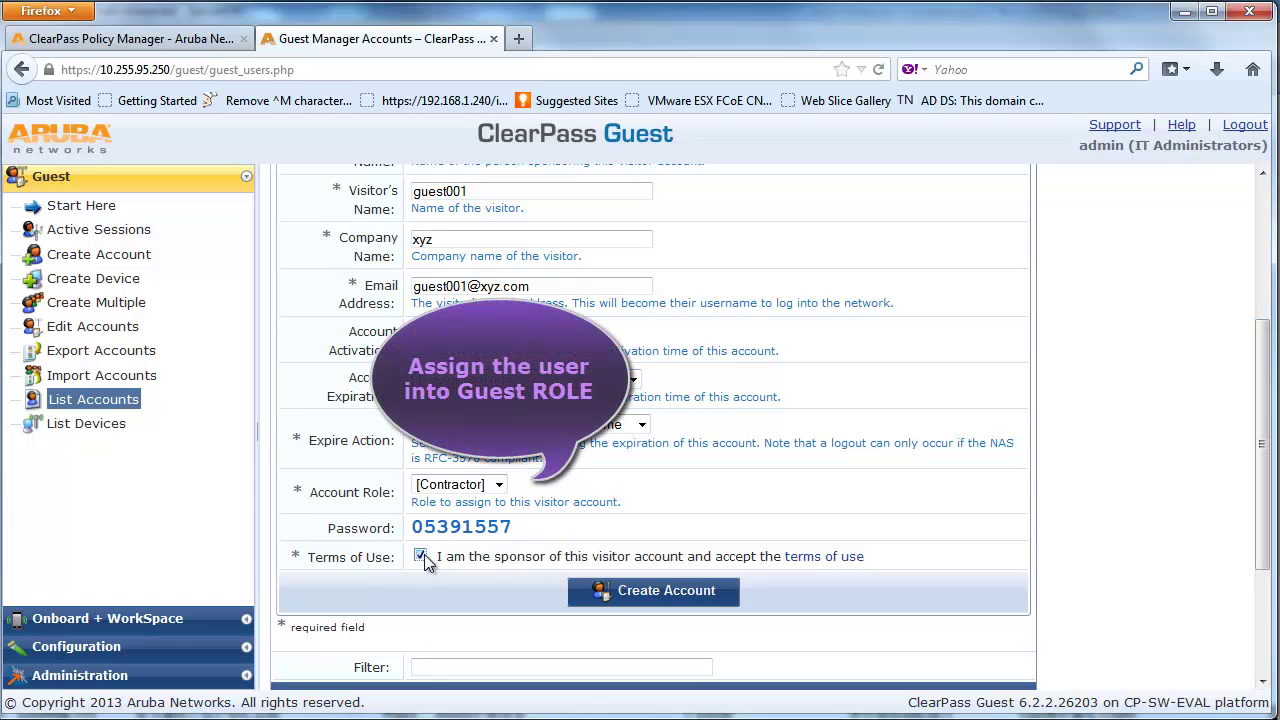
pyautogui.click(618, 593)
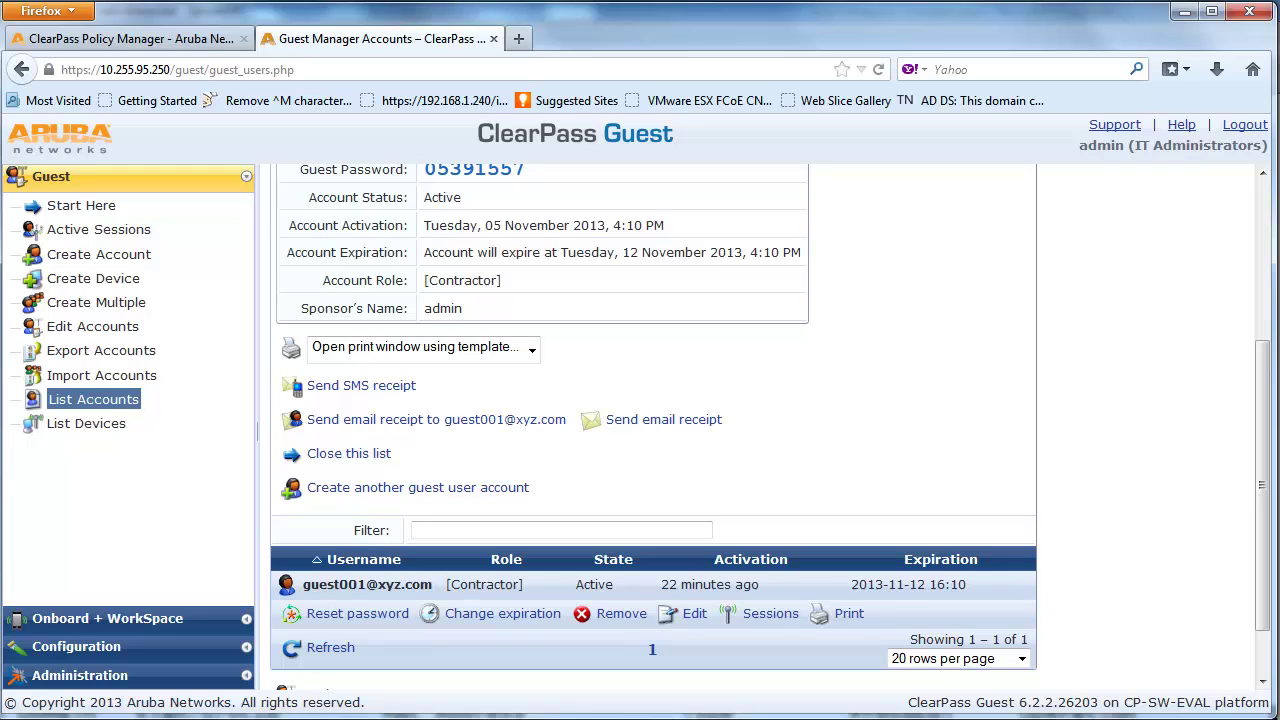
pyautogui.moveTo(1260, 610); pyautogui.dragTo(1258, 440)
# Go from the Guest Manager start page to Configuration > Web Logins and create a new web login
pyautogui.click(83, 205)
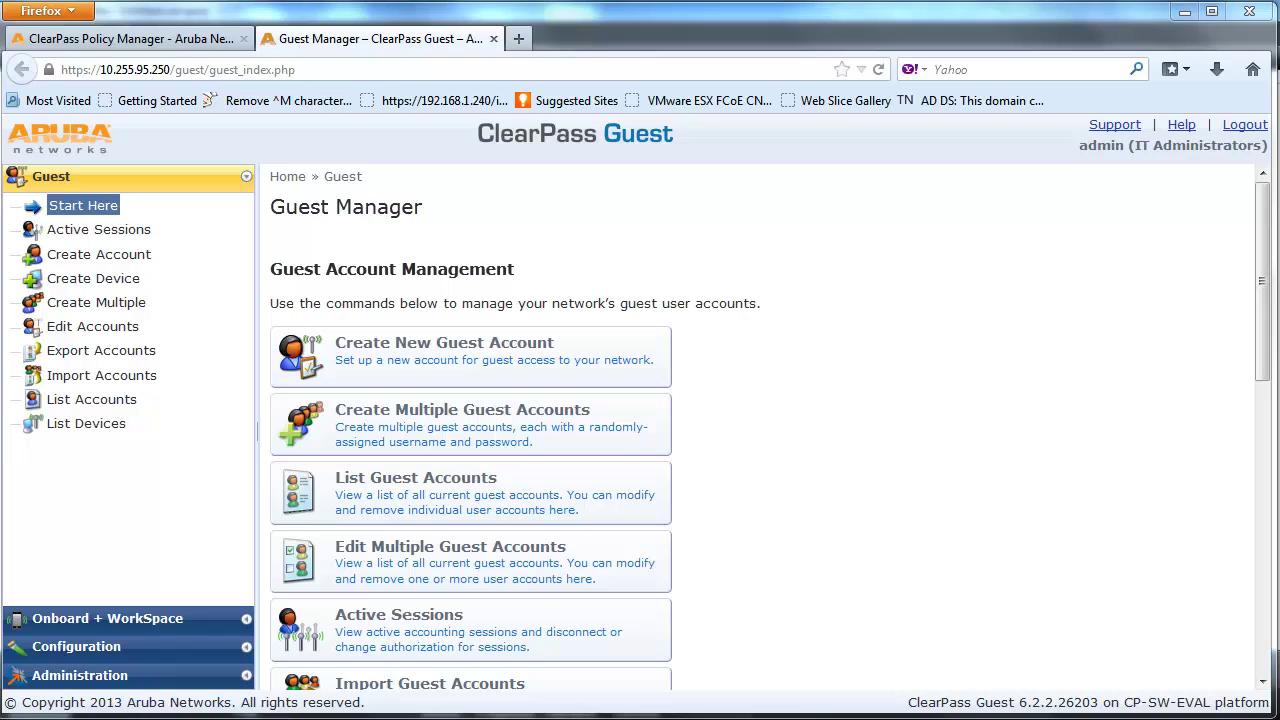
pyautogui.click(204, 648)
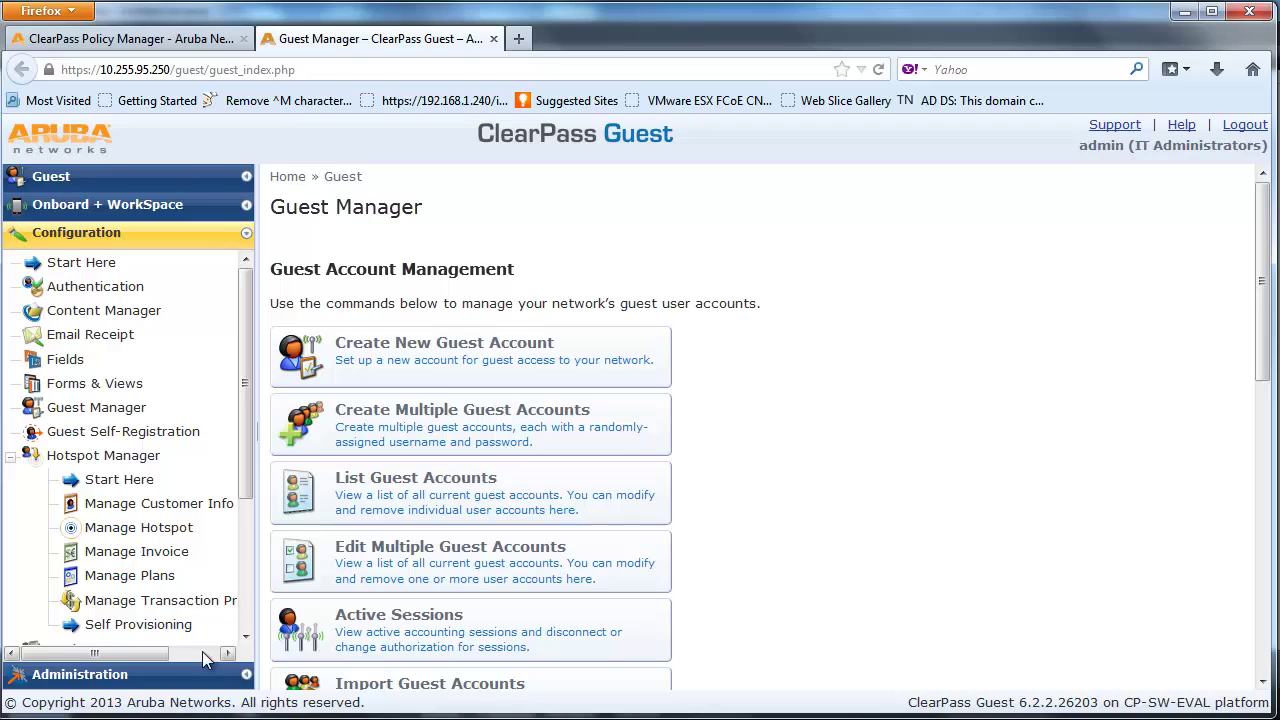
pyautogui.moveTo(248, 451); pyautogui.dragTo(233, 610)
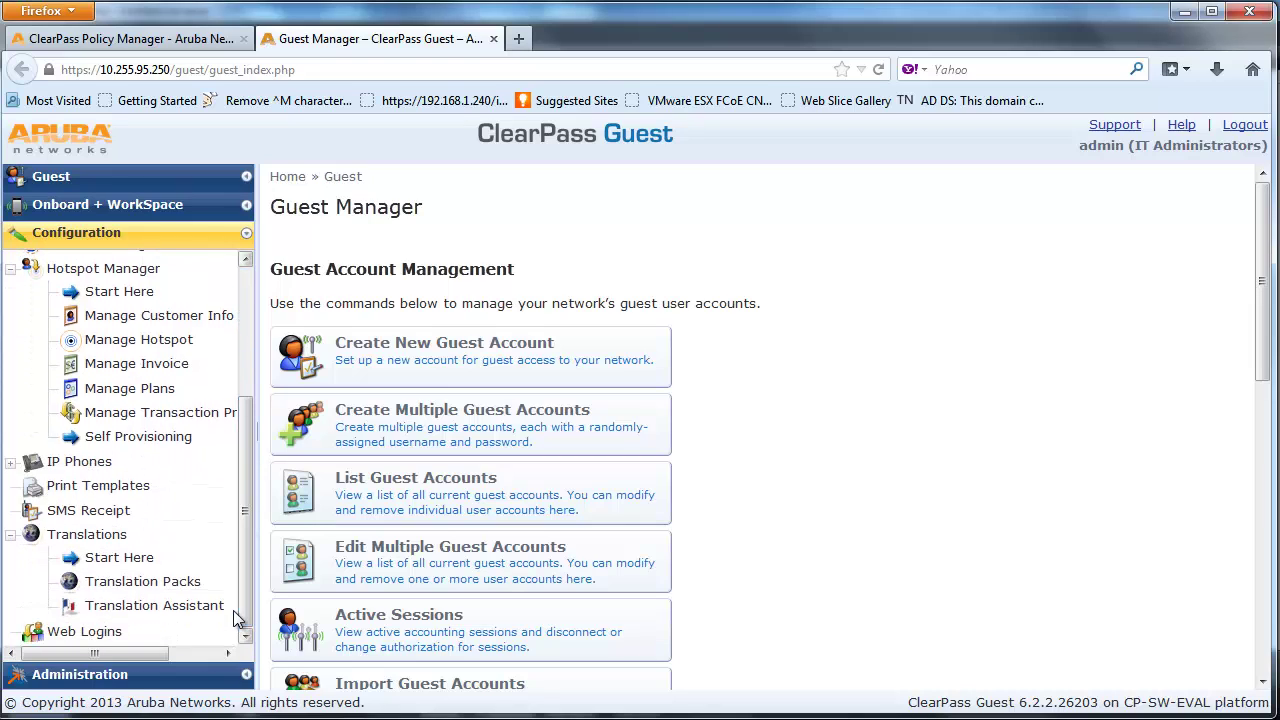
pyautogui.click(95, 632)
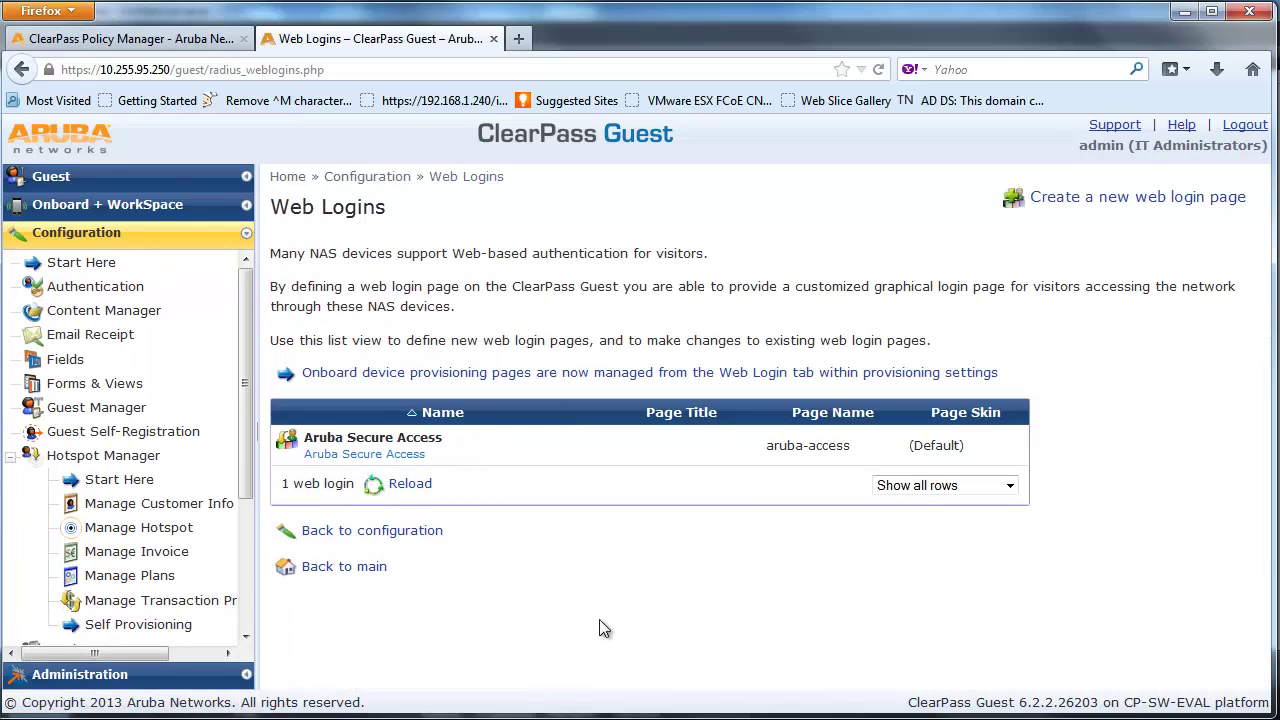
pyautogui.click(1076, 210)
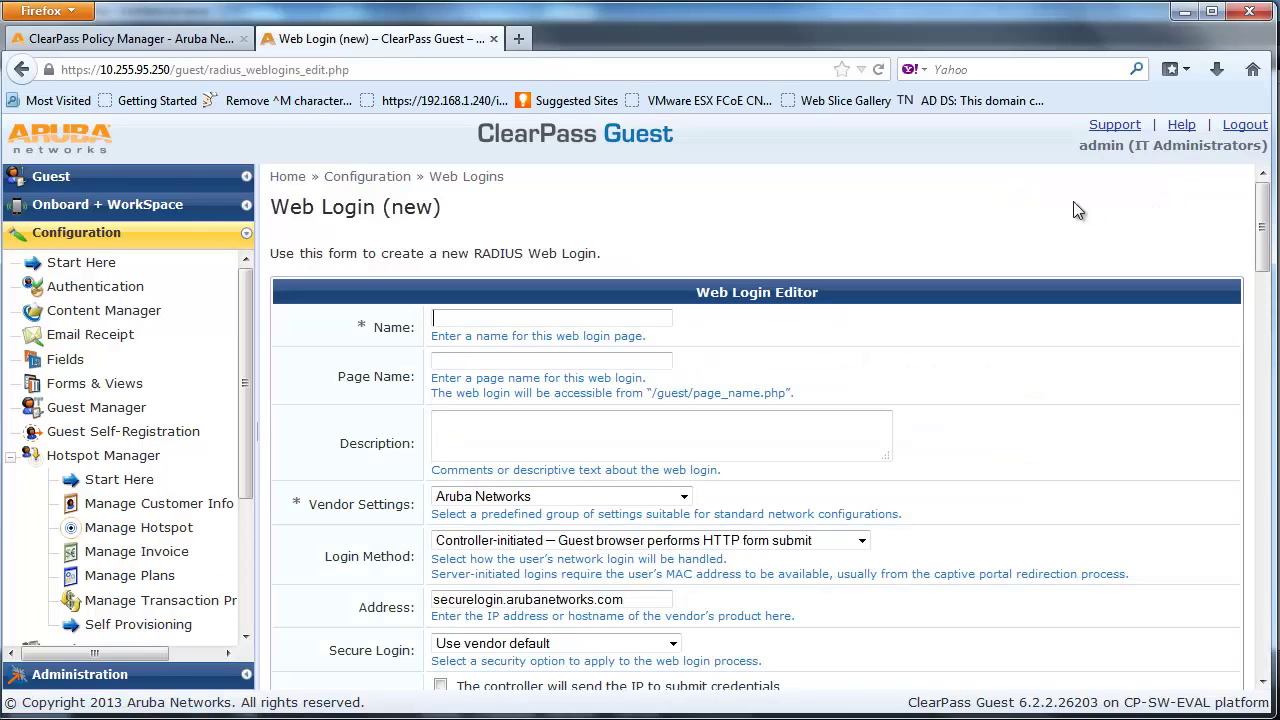
pyautogui.click(613, 314)
# Name the web login Alcatel-Lucent Secure Access, with page name secure-access and a matching description
pyautogui.click(603, 335)
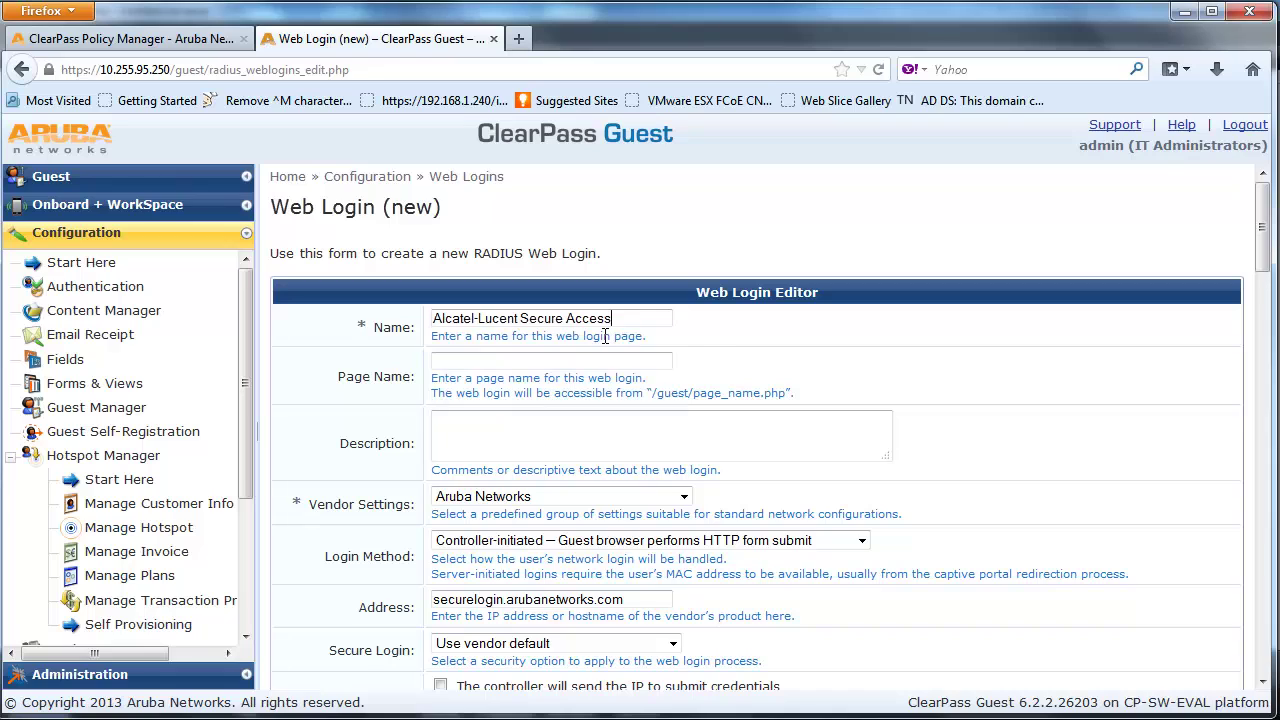
pyautogui.write('se')
pyautogui.click(600, 383)
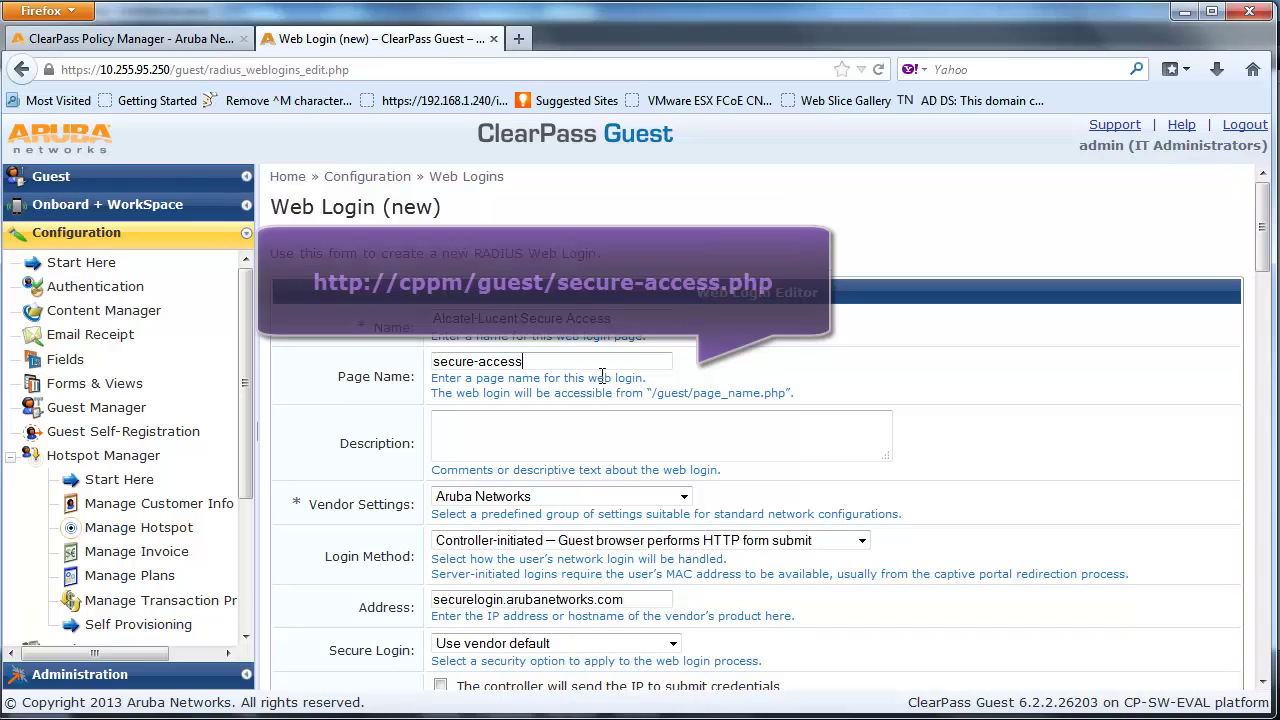
pyautogui.click(606, 415)
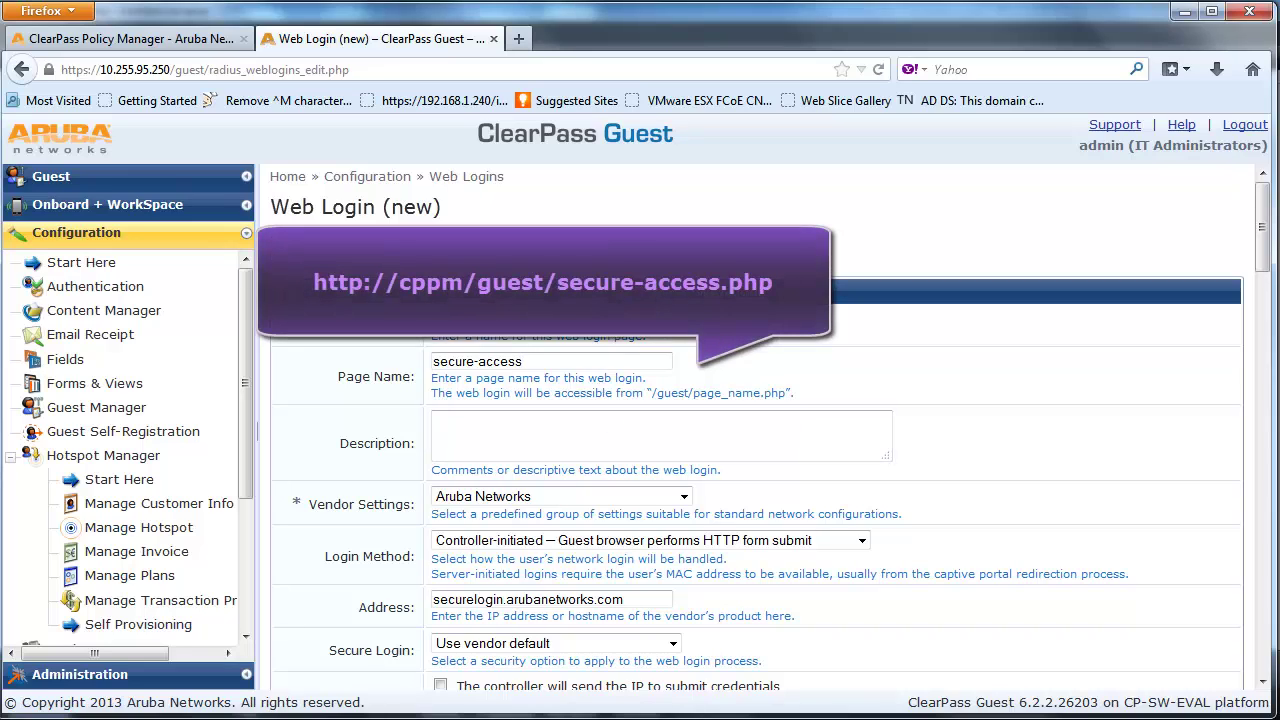
pyautogui.click(542, 428)
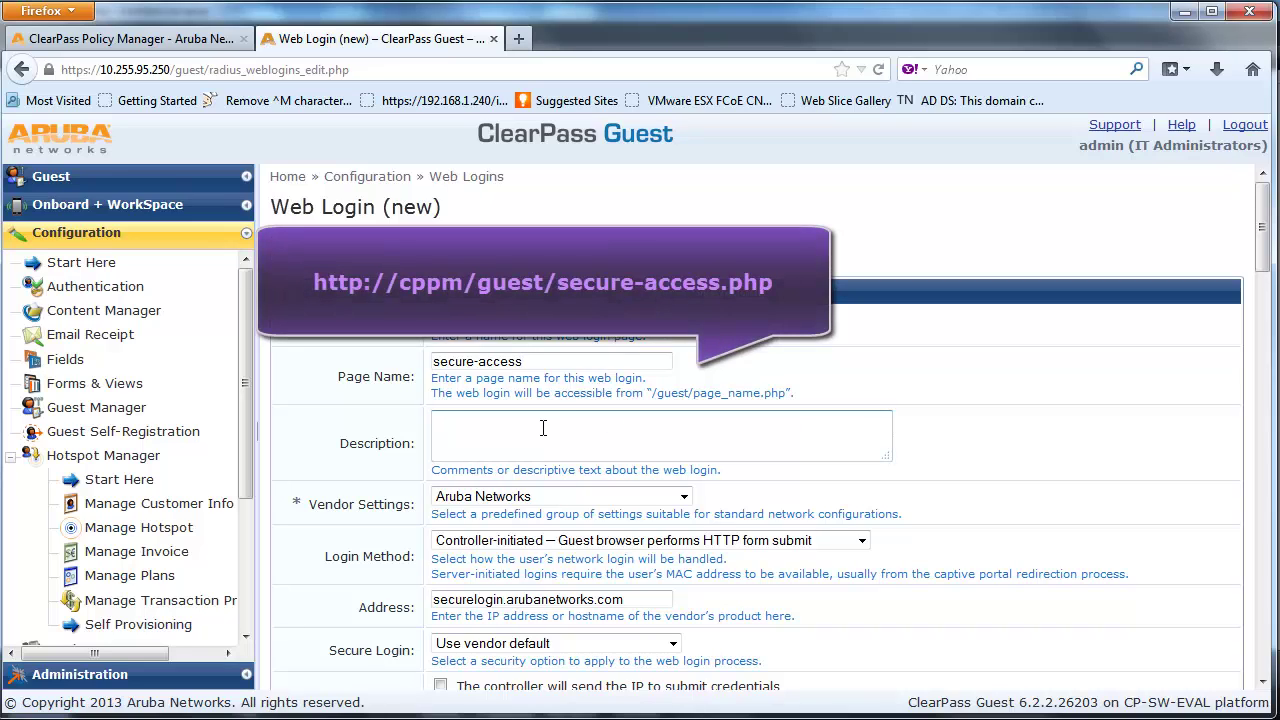
pyautogui.write('Alcatel-Lucent Secure Access')
# Choose Alcatel-Lucent vendor settings and the server-initiated (RFC 3576) login method
pyautogui.click(684, 497)
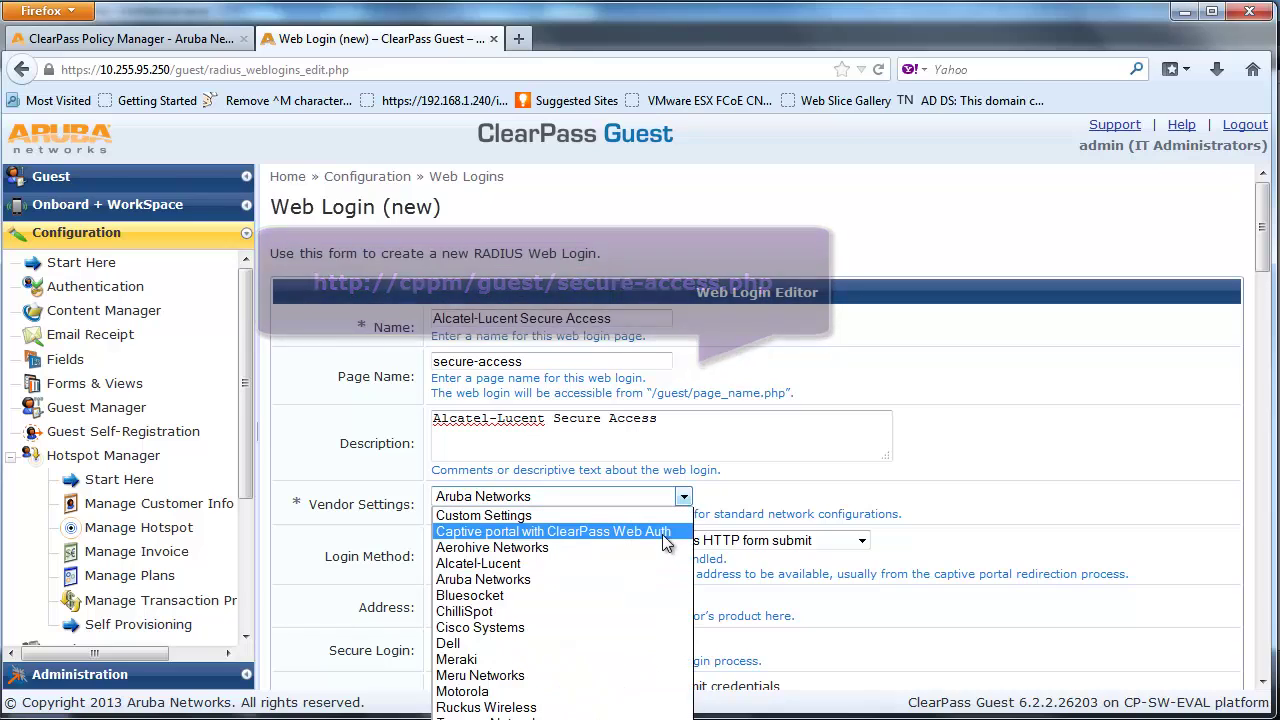
pyautogui.click(655, 561)
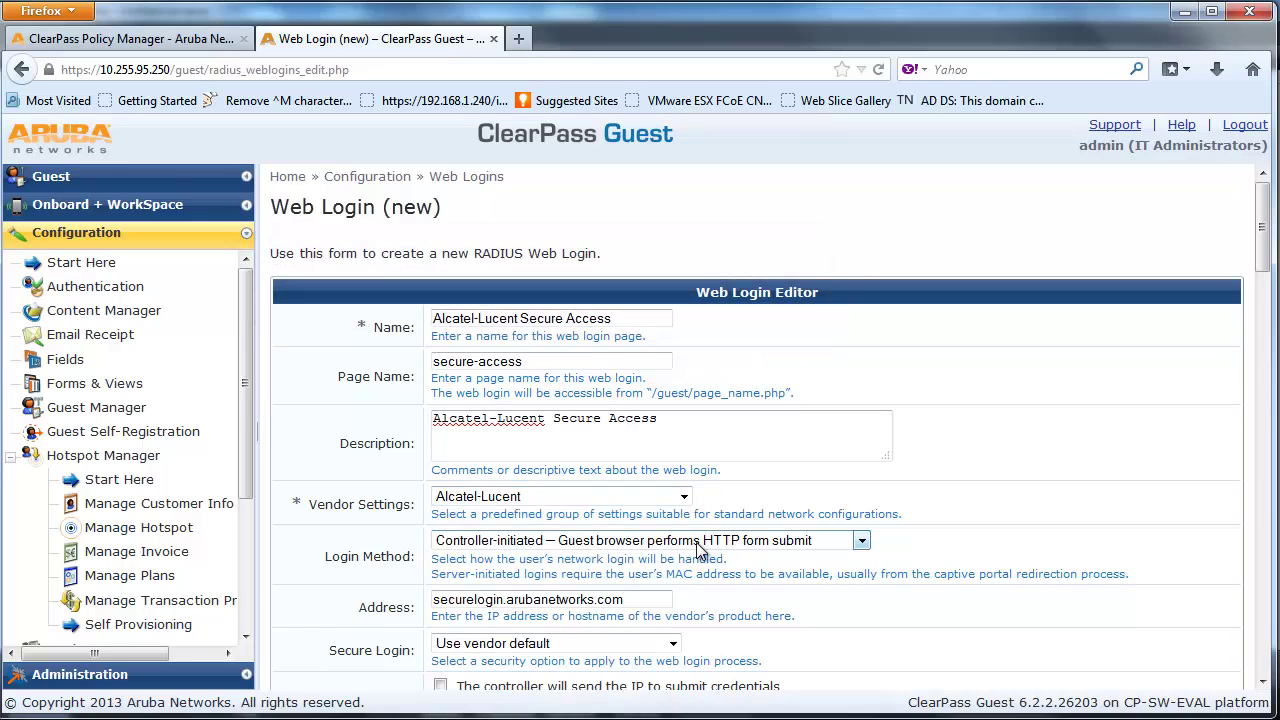
pyautogui.click(861, 542)
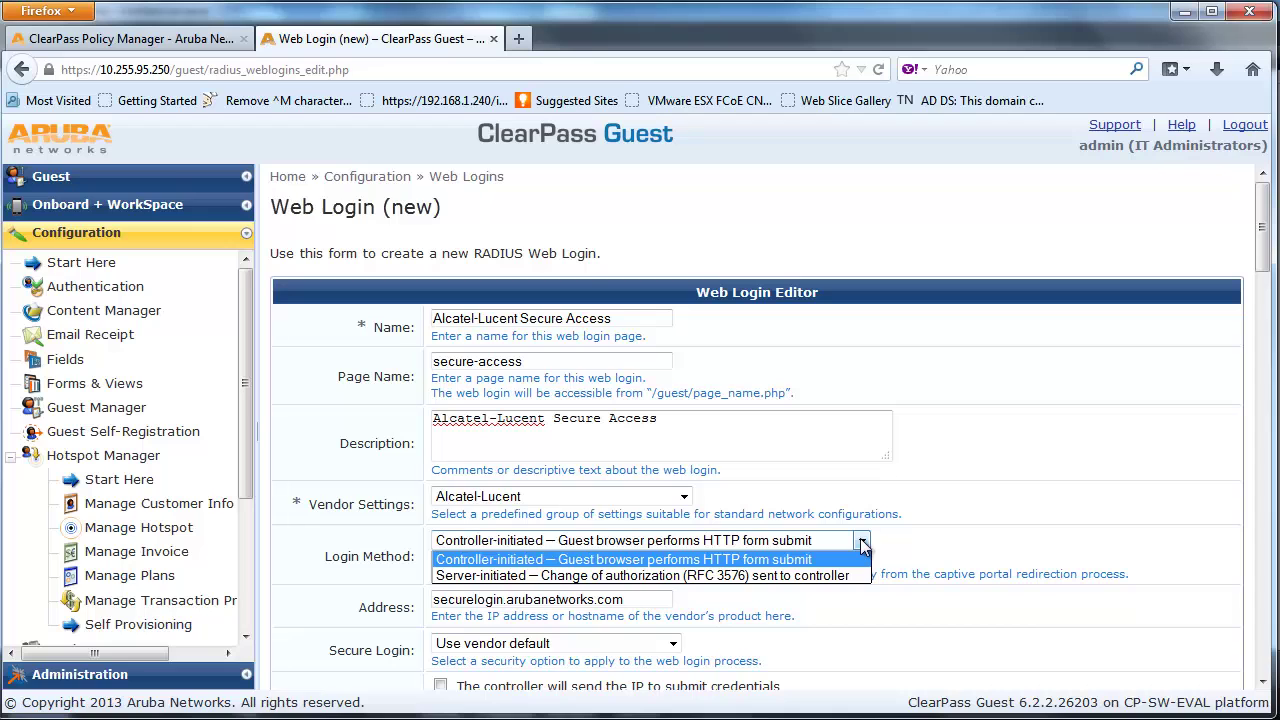
pyautogui.click(848, 576)
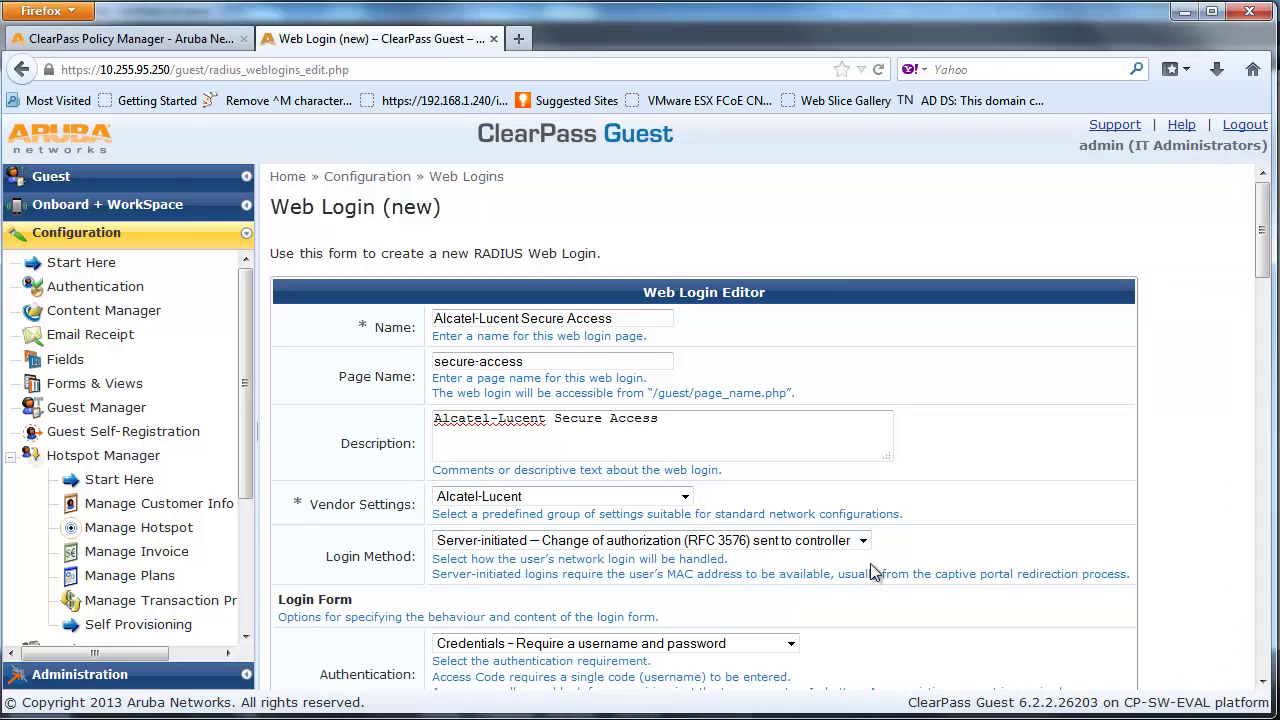
pyautogui.scroll(-4, 870, 572)
pyautogui.scroll(-2, 870, 572)
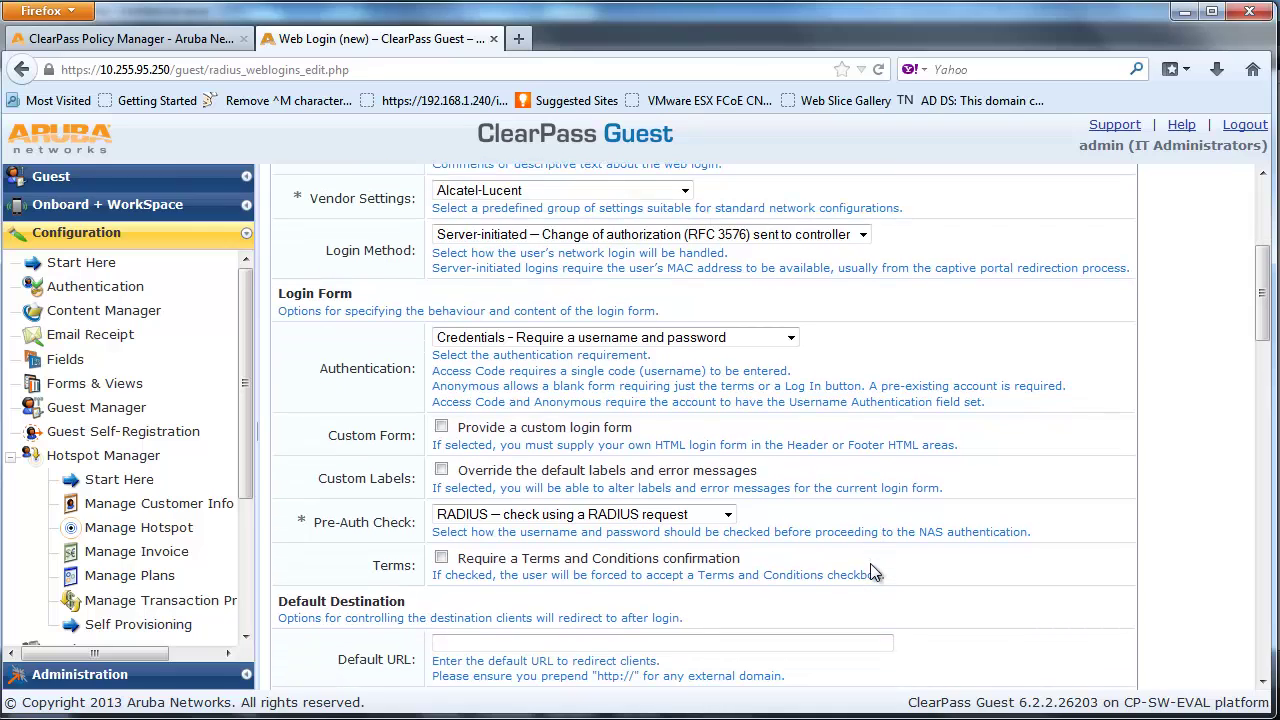
pyautogui.click(726, 515)
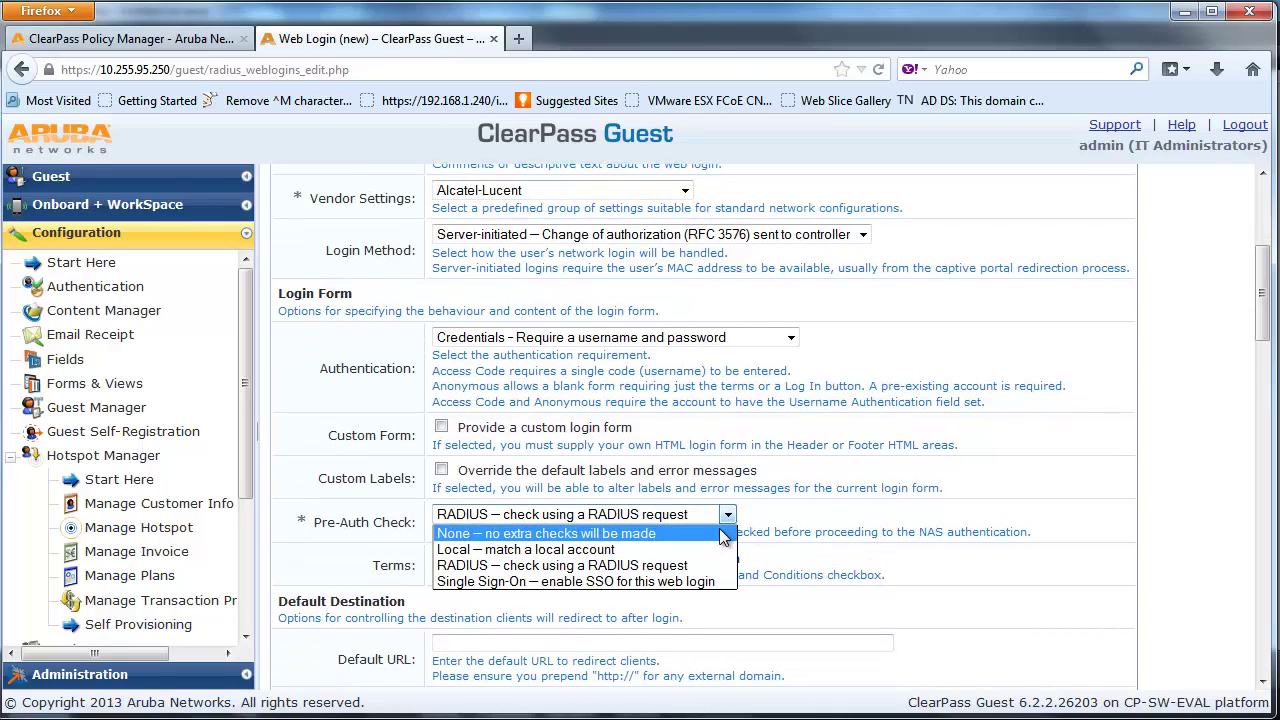
pyautogui.click(720, 533)
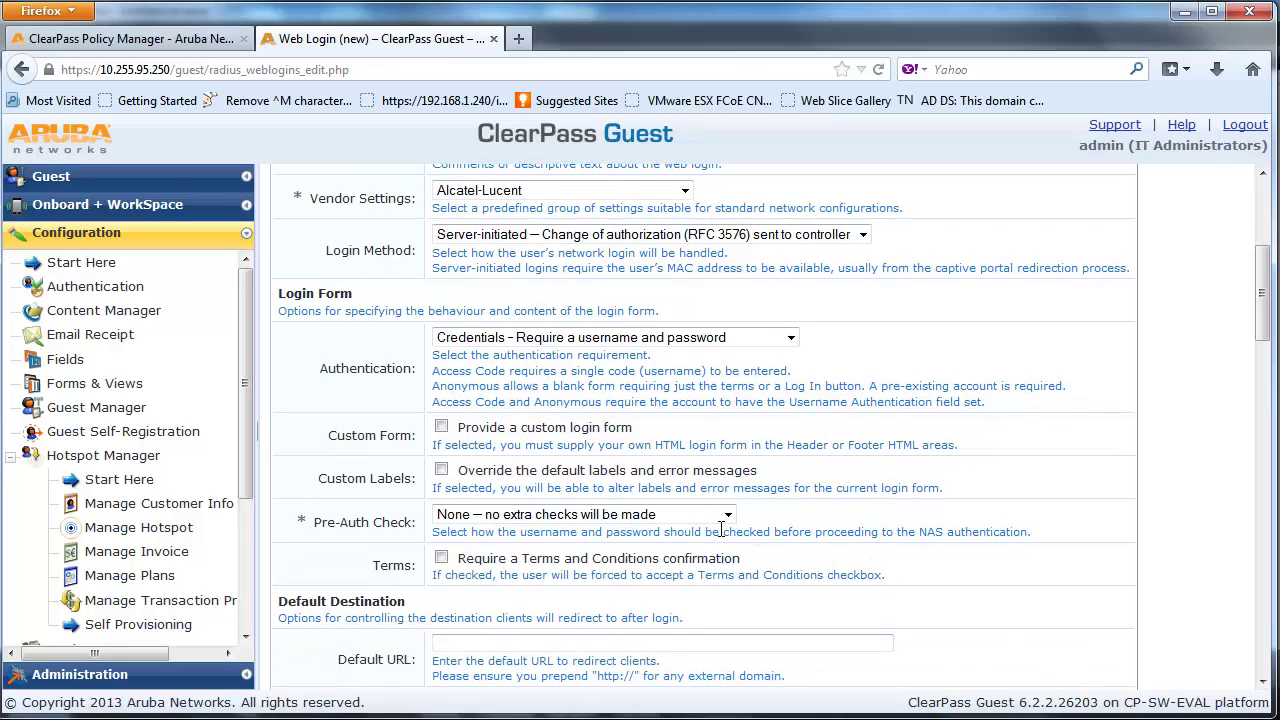
pyautogui.click(441, 558)
pyautogui.scroll(-3, 798, 642)
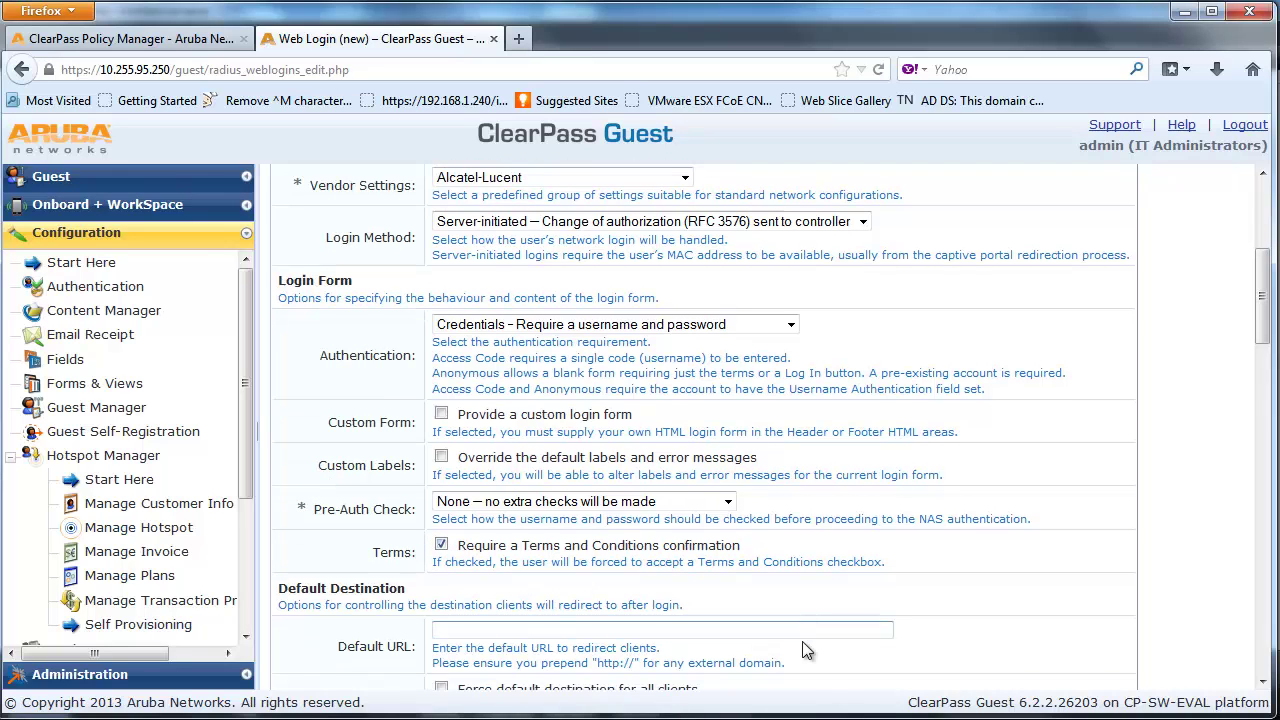
pyautogui.click(748, 489)
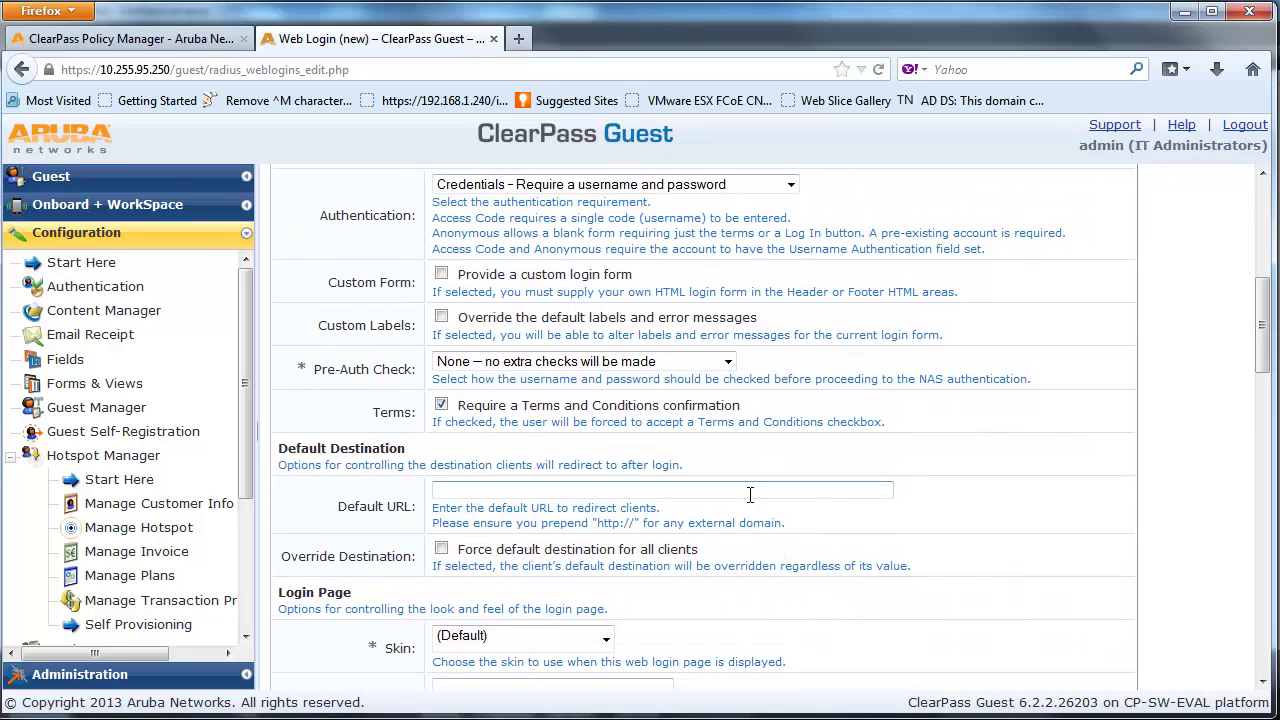
pyautogui.write('htt')
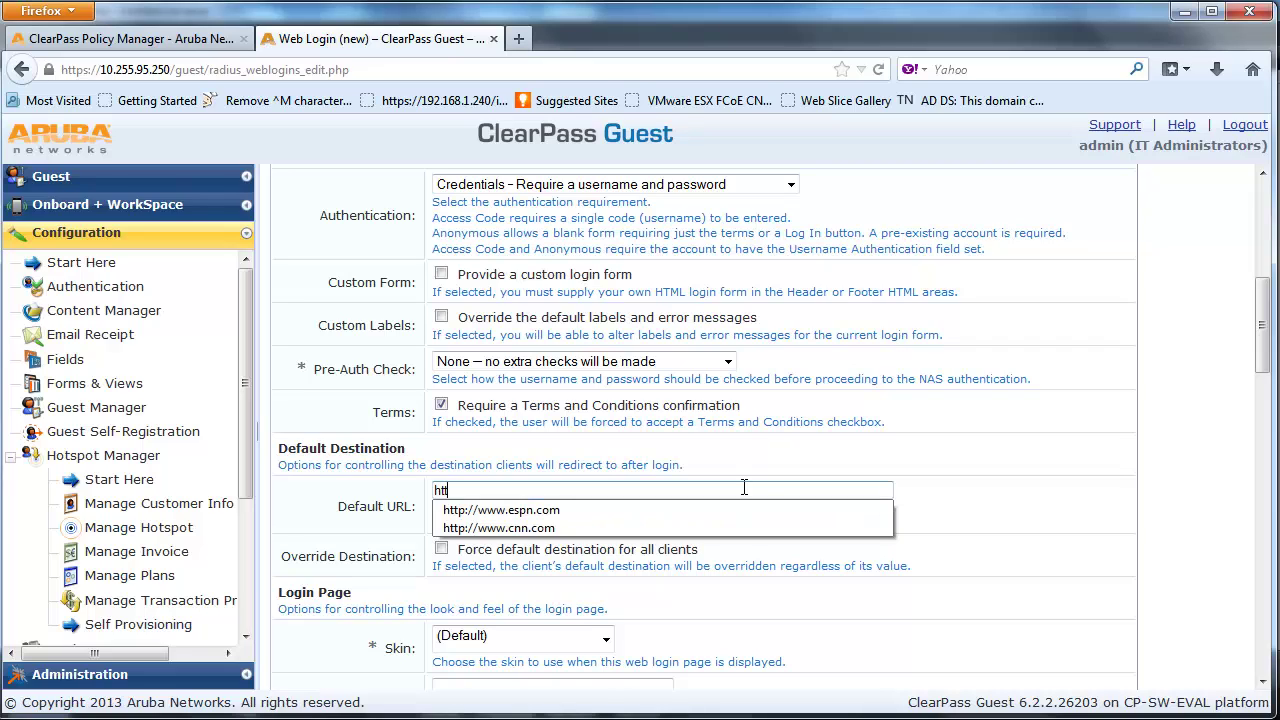
pyautogui.write('p://www.cnn.com')
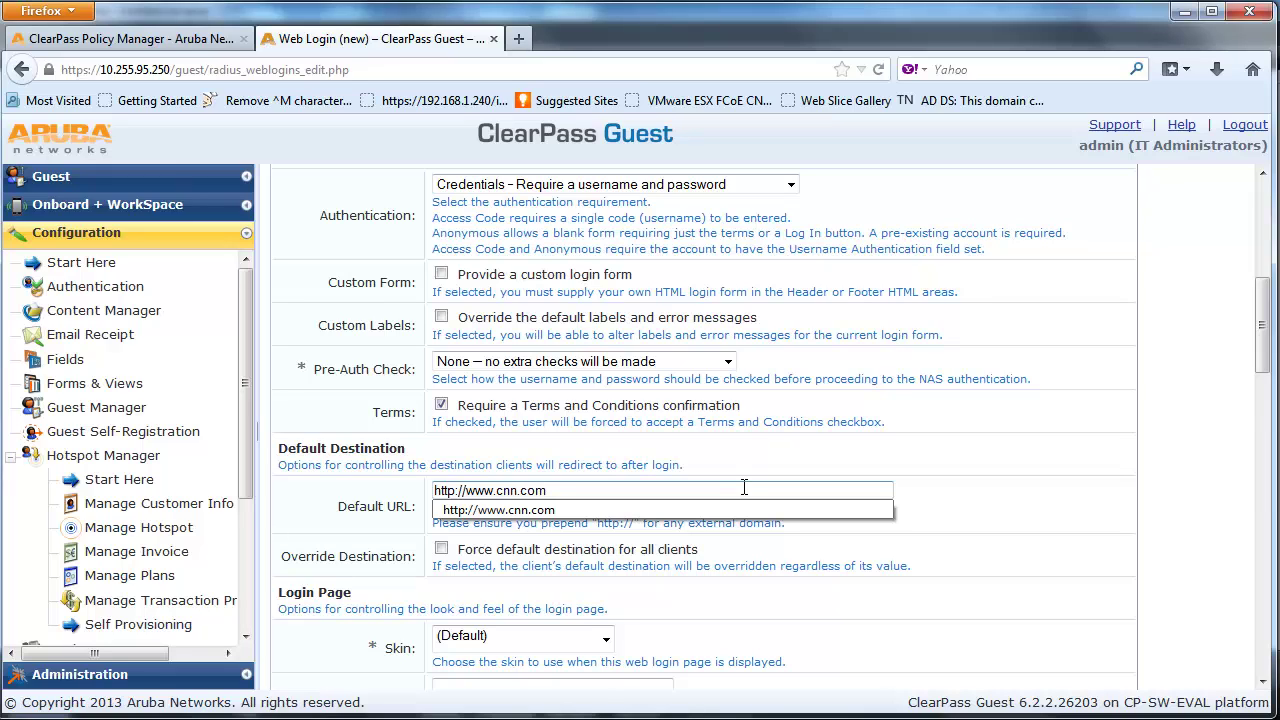
pyautogui.click(748, 510)
pyautogui.click(443, 551)
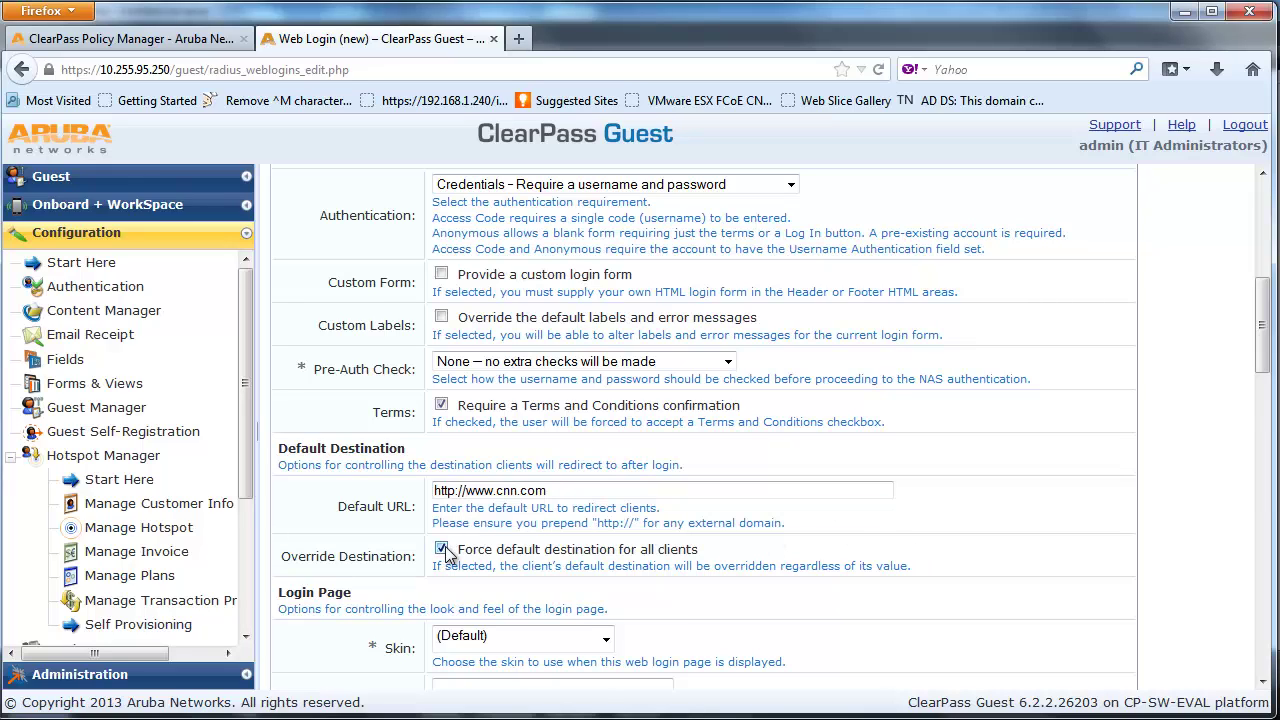
# Apply Custom Skin 1, set the login delay to 5, and save the web login
pyautogui.scroll(-1, 688, 633)
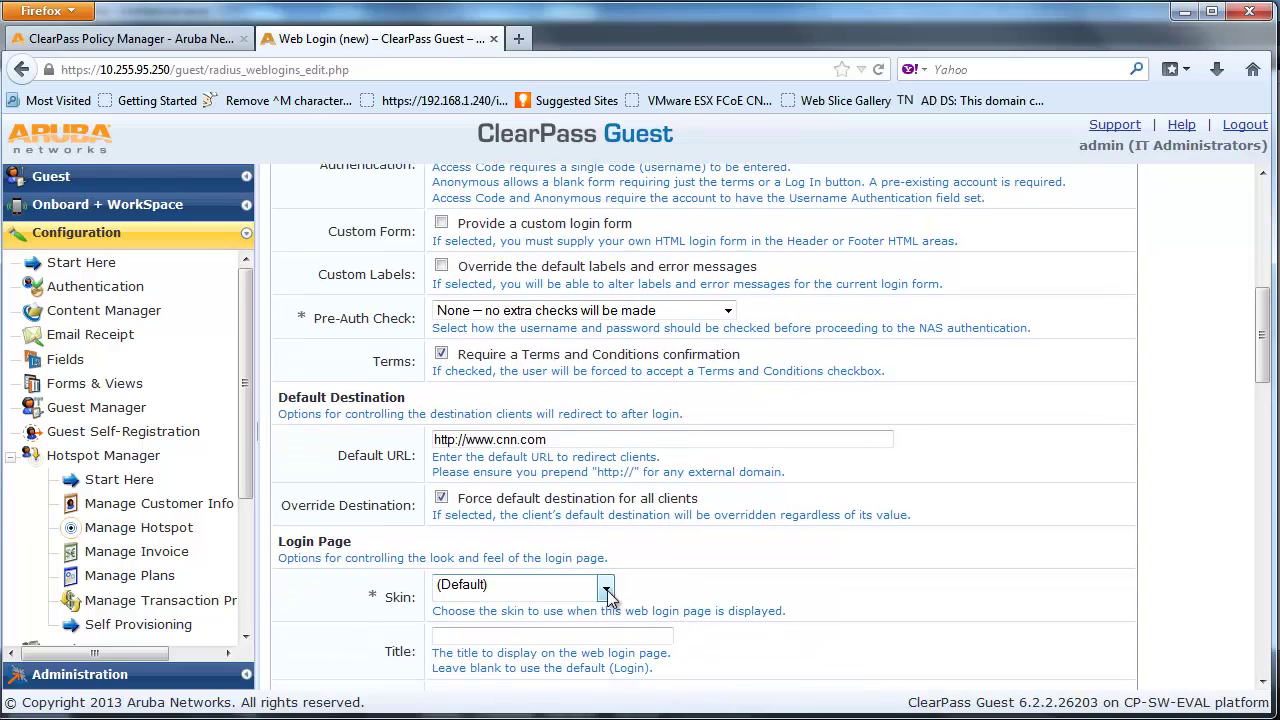
pyautogui.click(608, 592)
pyautogui.click(576, 704)
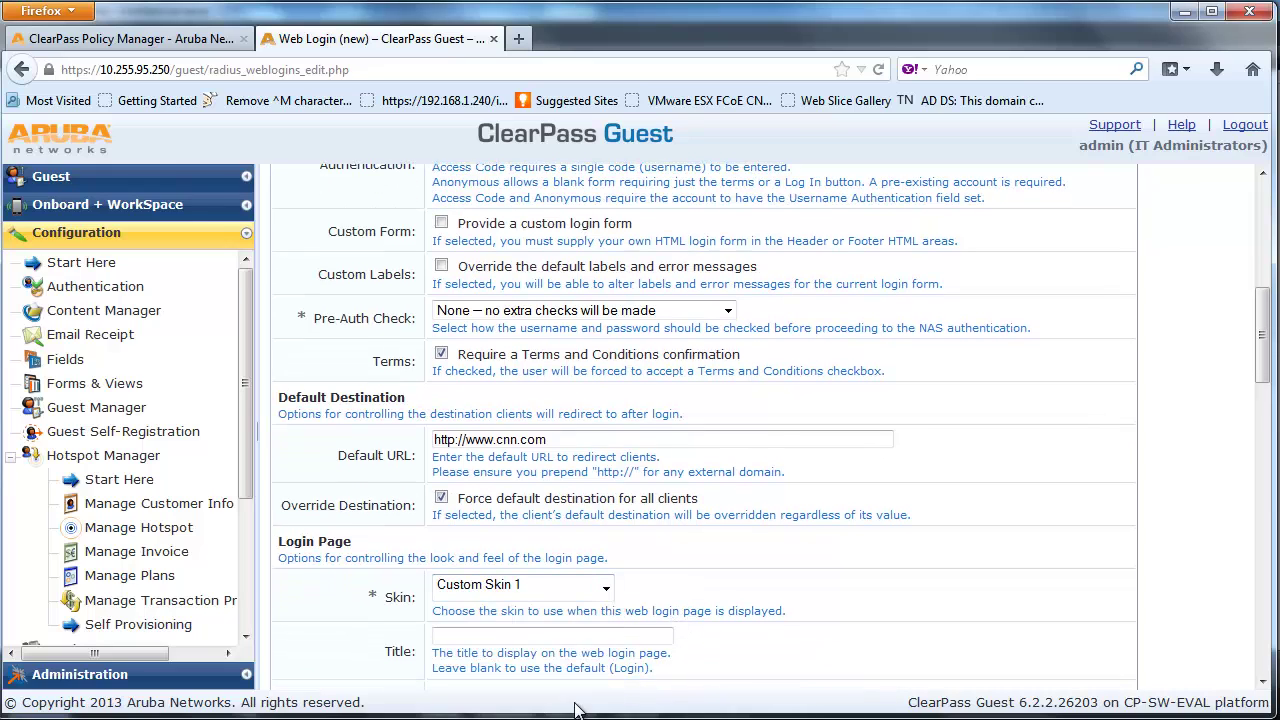
pyautogui.scroll(-1, 897, 618)
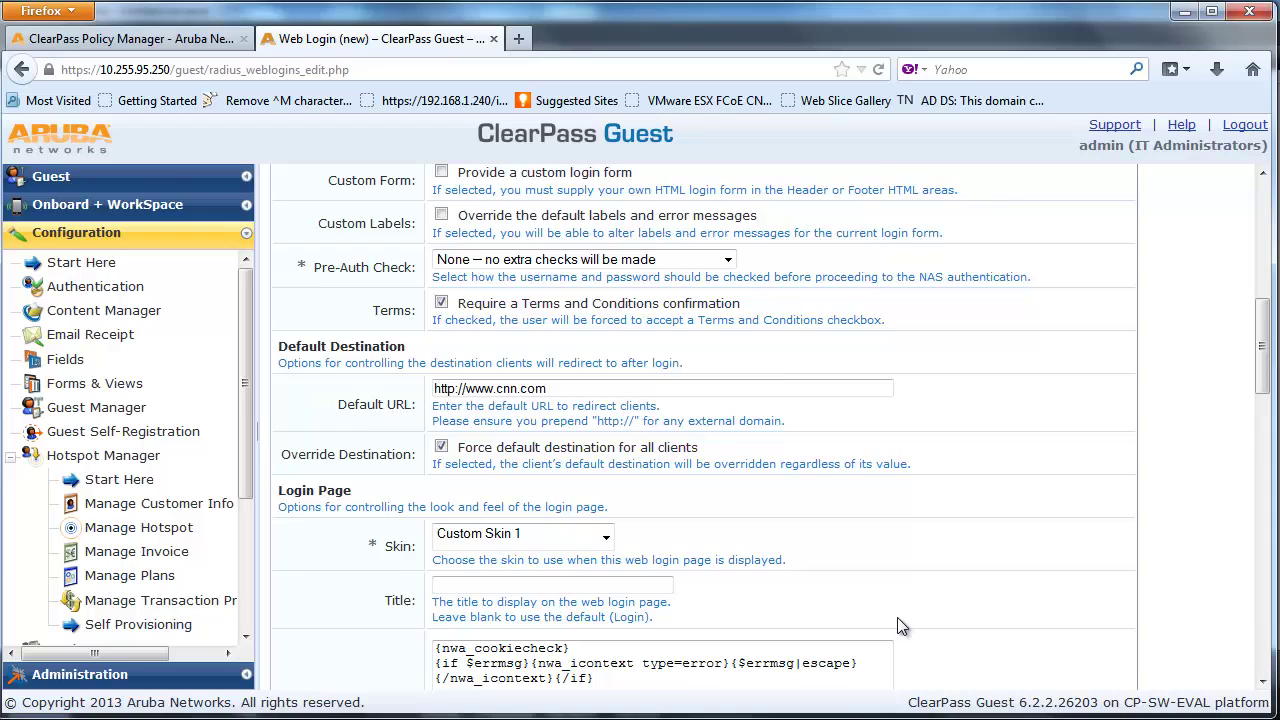
pyautogui.scroll(-5, 897, 617)
pyautogui.write('5')
pyautogui.click(933, 548)
pyautogui.scroll(-5, 933, 548)
pyautogui.scroll(-2, 933, 544)
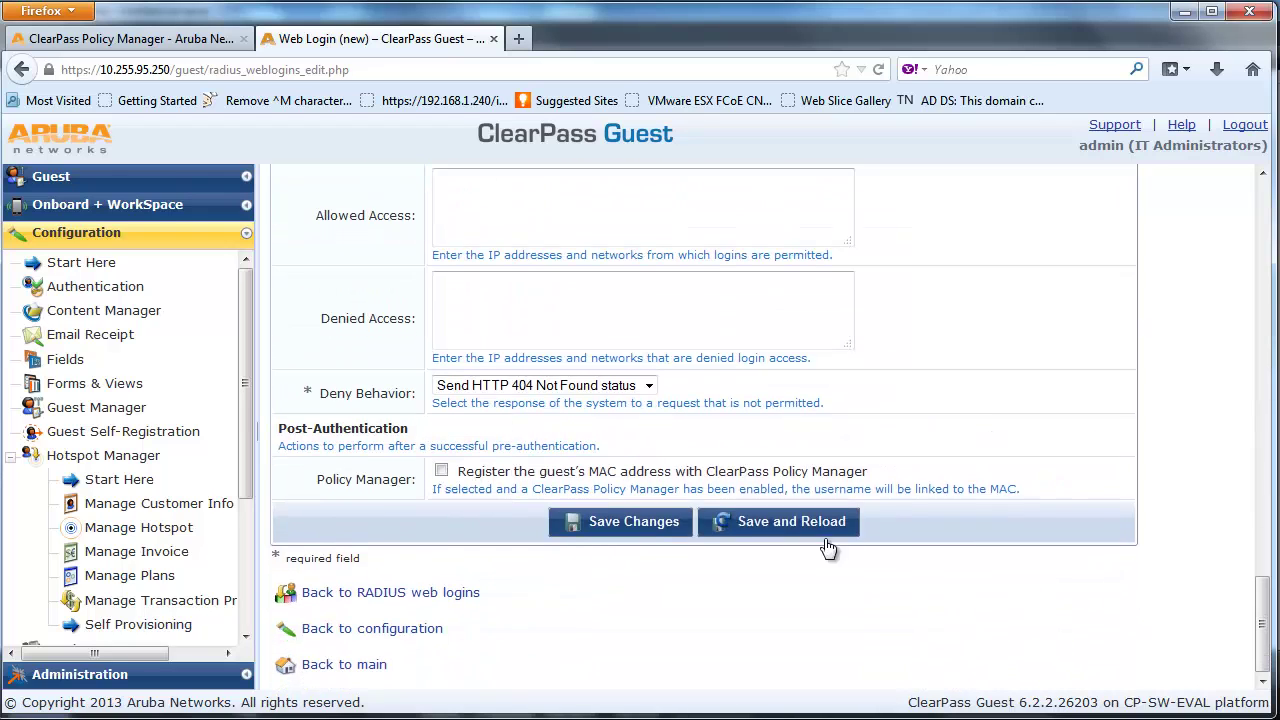
pyautogui.click(673, 522)
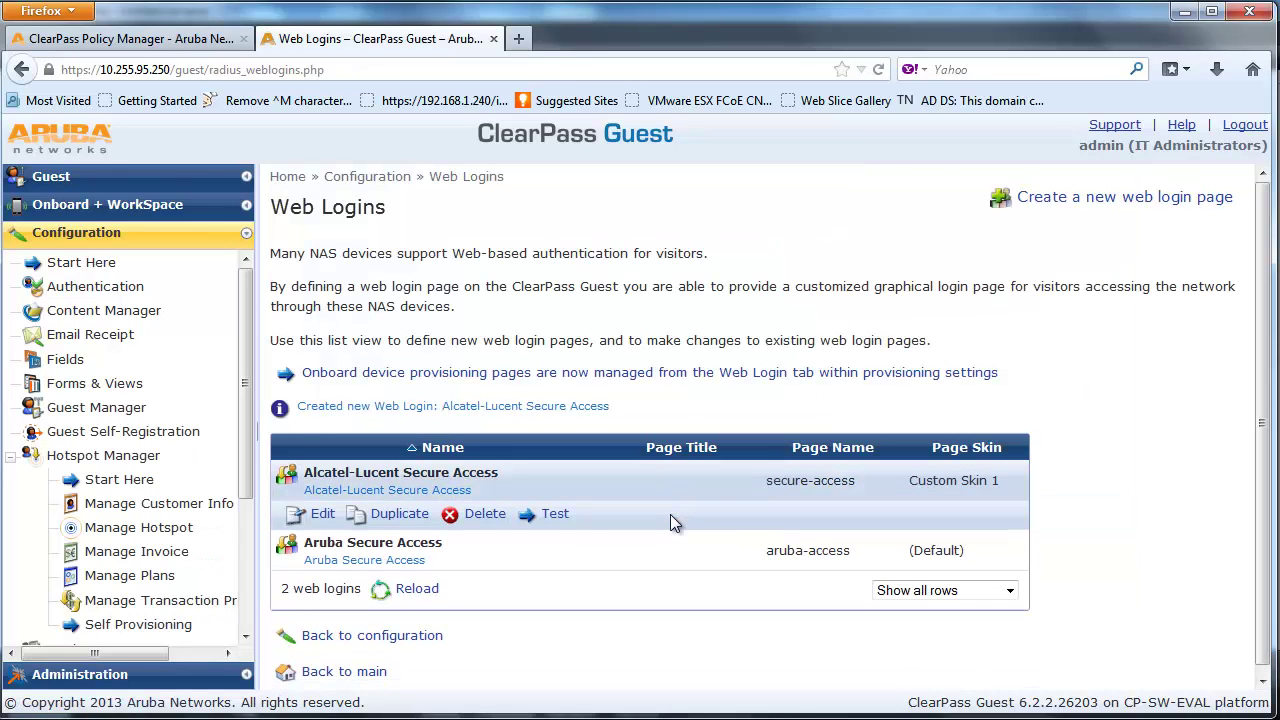
# Test the Alcatel-Lucent Secure Access login page
pyautogui.click(560, 514)
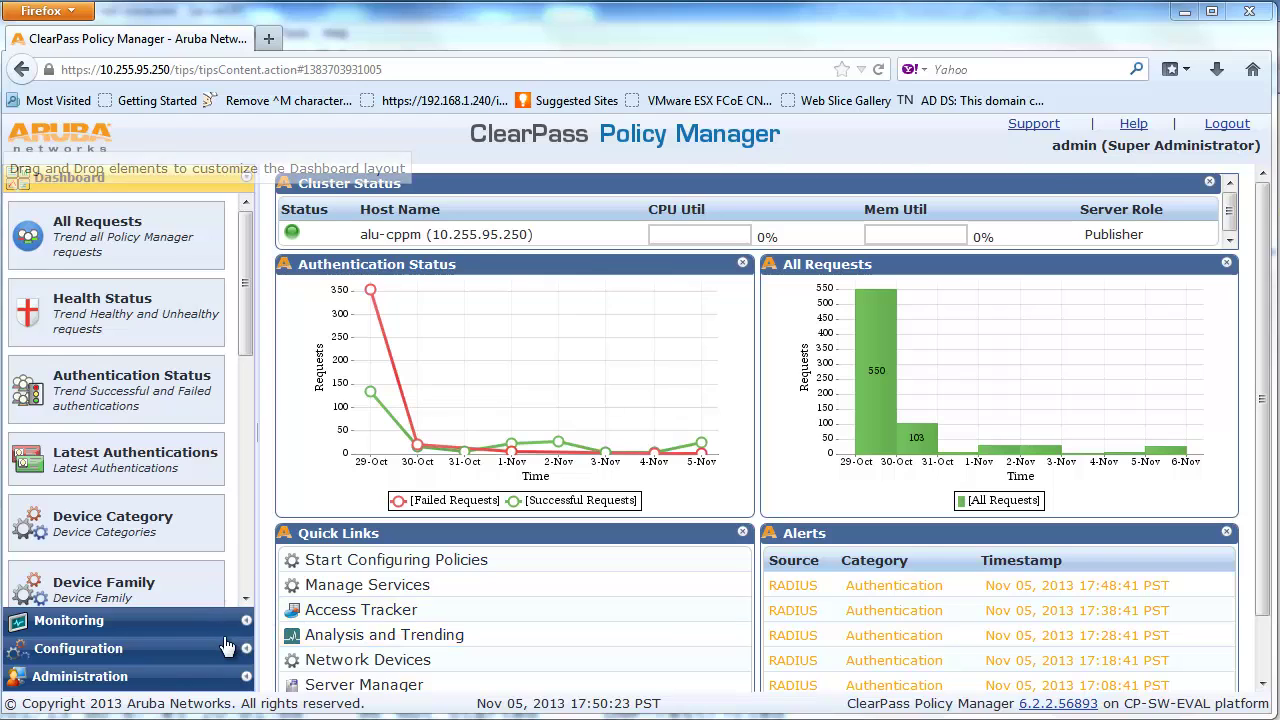
# Navigate to Configuration > Enforcement > Profiles
pyautogui.click(218, 653)
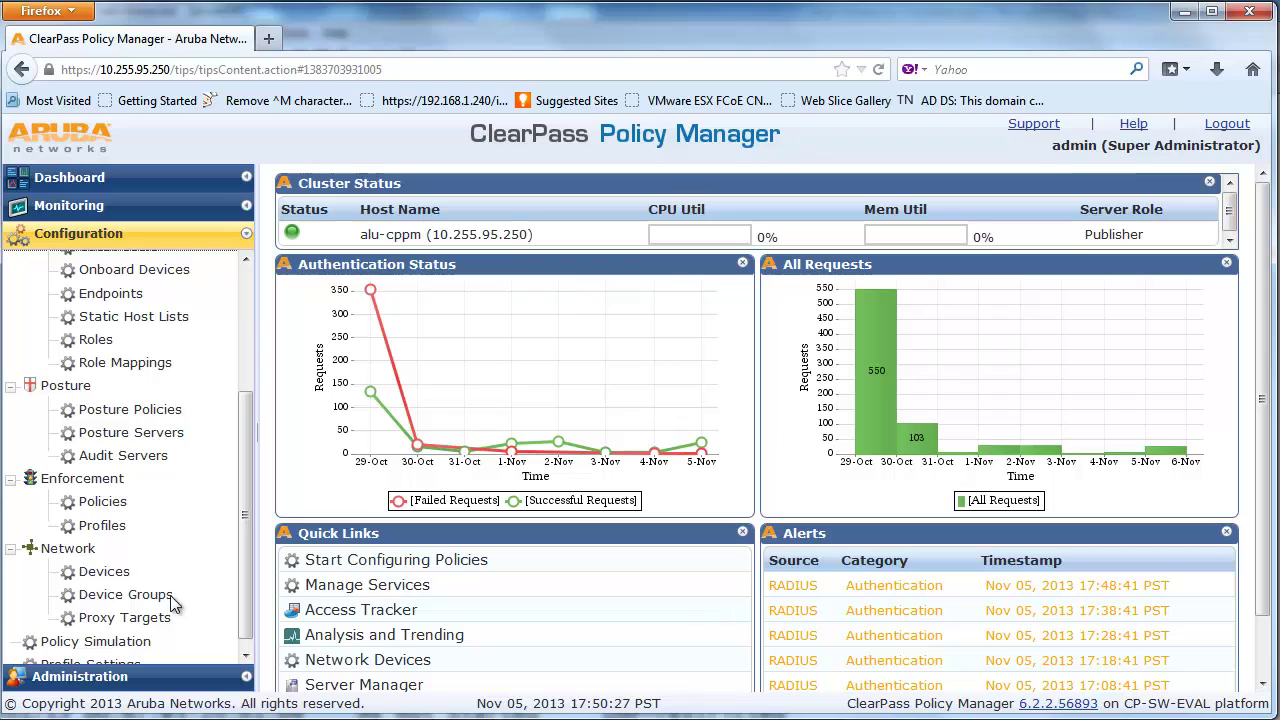
pyautogui.click(111, 530)
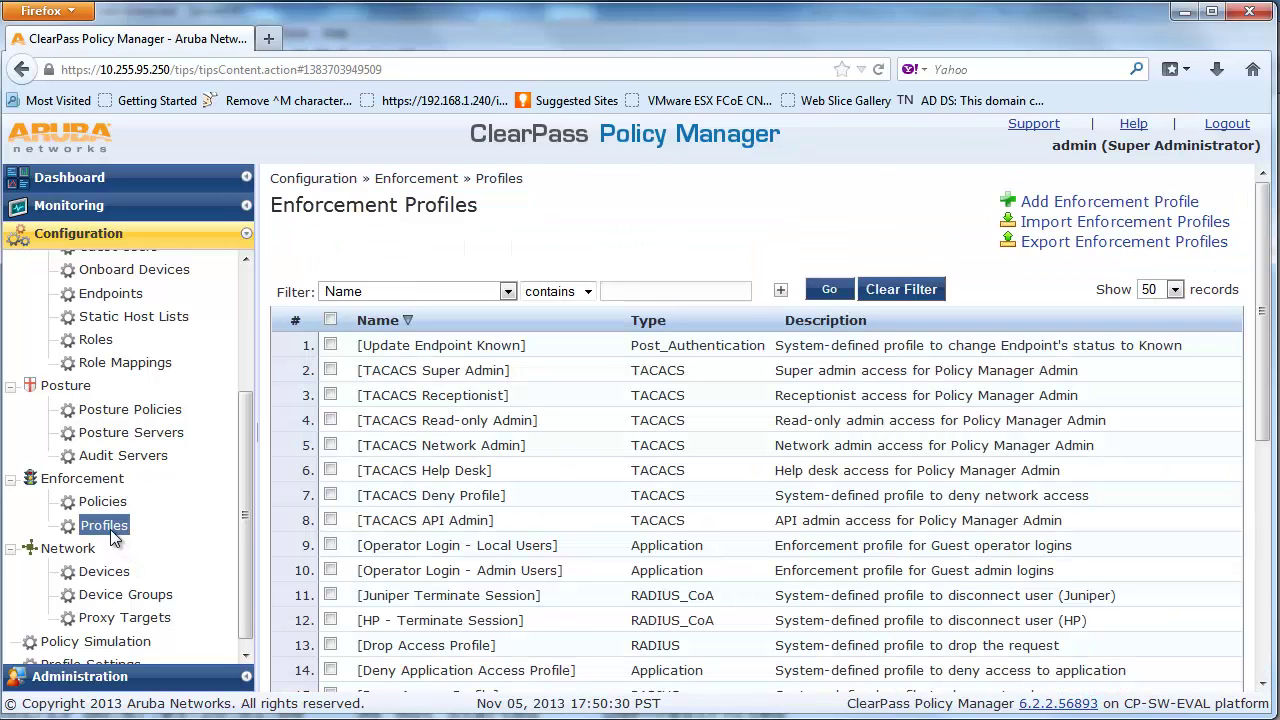
# Add a RADIUS Based Enforcement profile and begin naming it ALU Restricted Profile
pyautogui.click(1098, 208)
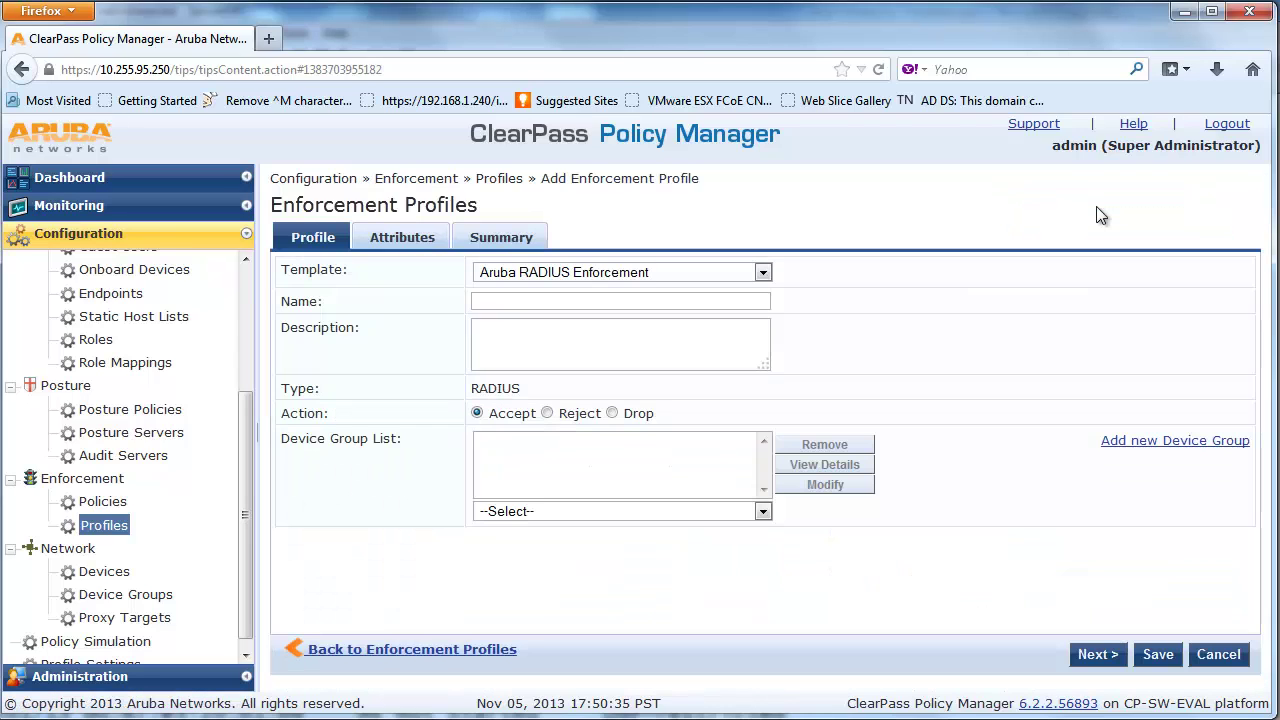
pyautogui.click(764, 270)
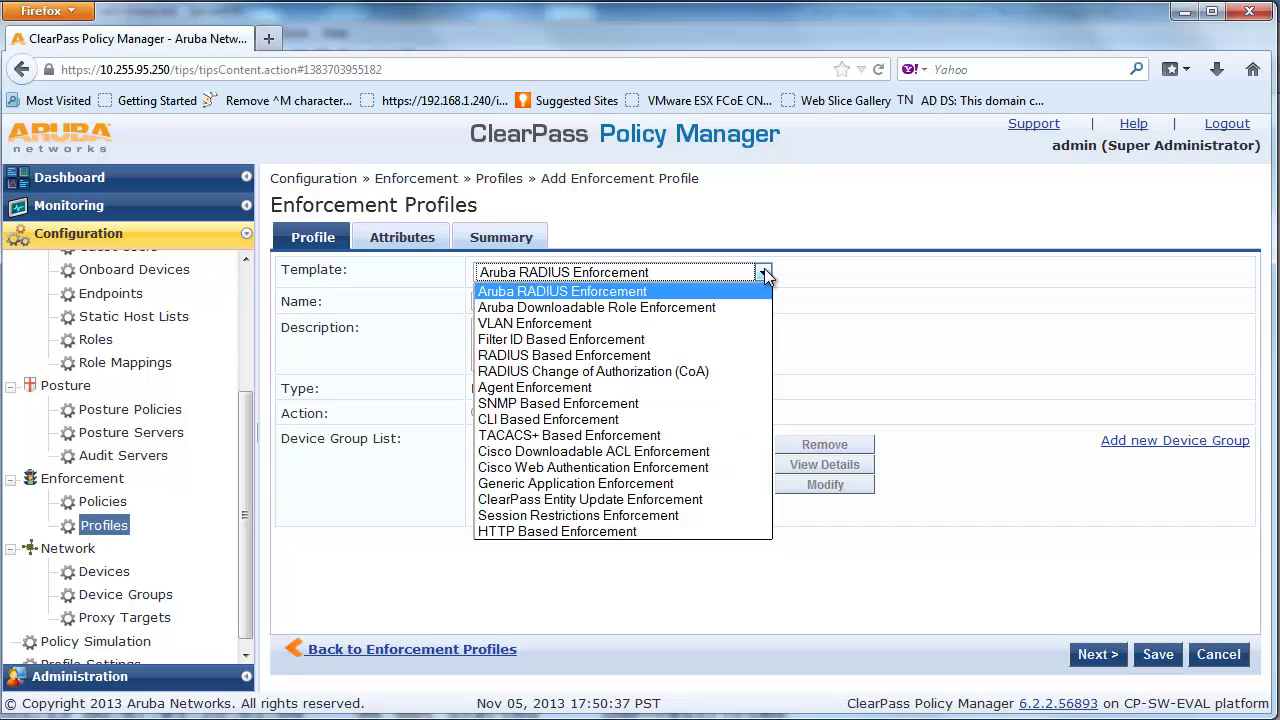
pyautogui.click(741, 355)
pyautogui.click(725, 303)
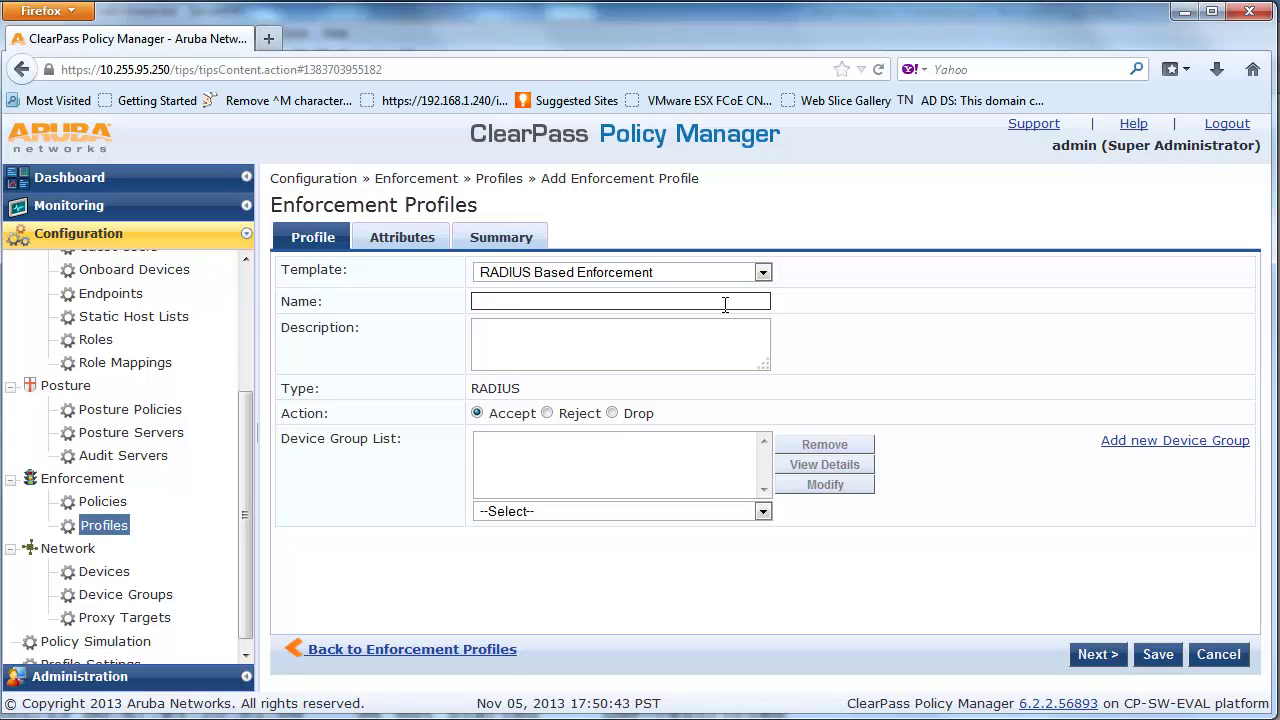
pyautogui.write('ALU Restricted Profile')
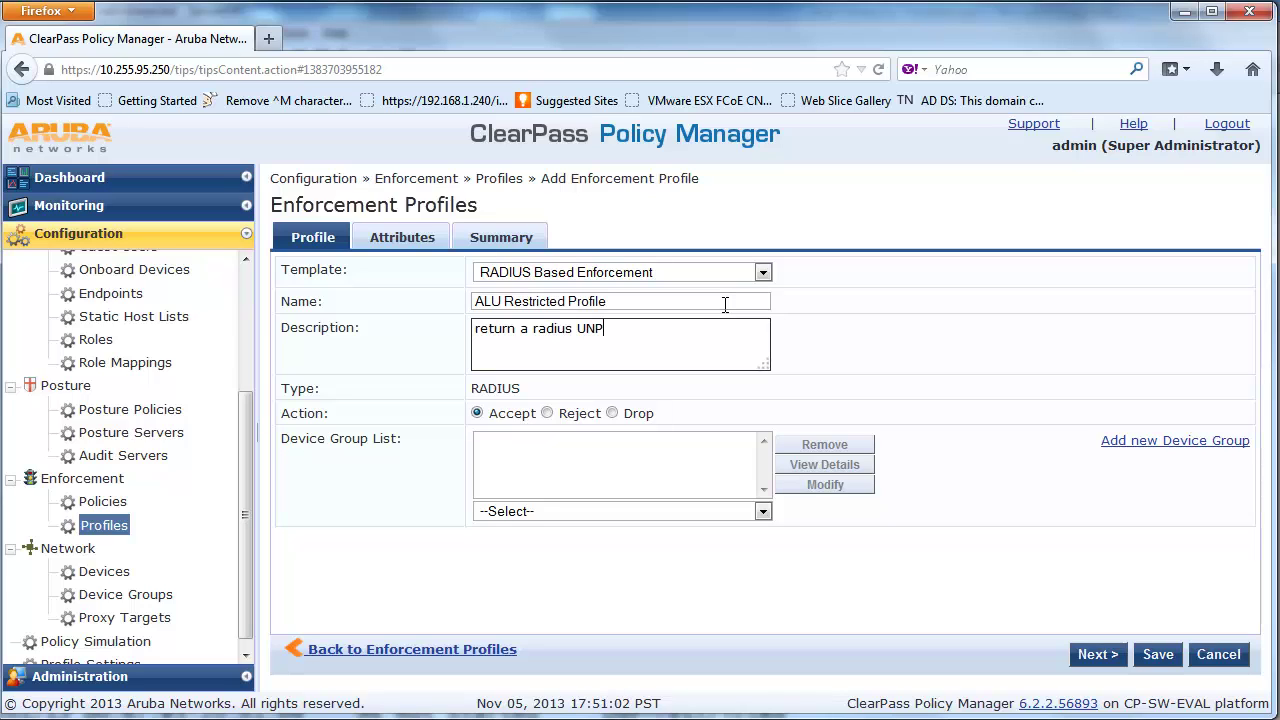
# Finish the profile details and add a Radius:IETF Filter-Id attribute with value UNP-restricted
pyautogui.write('restricted profile')
pyautogui.click(1115, 663)
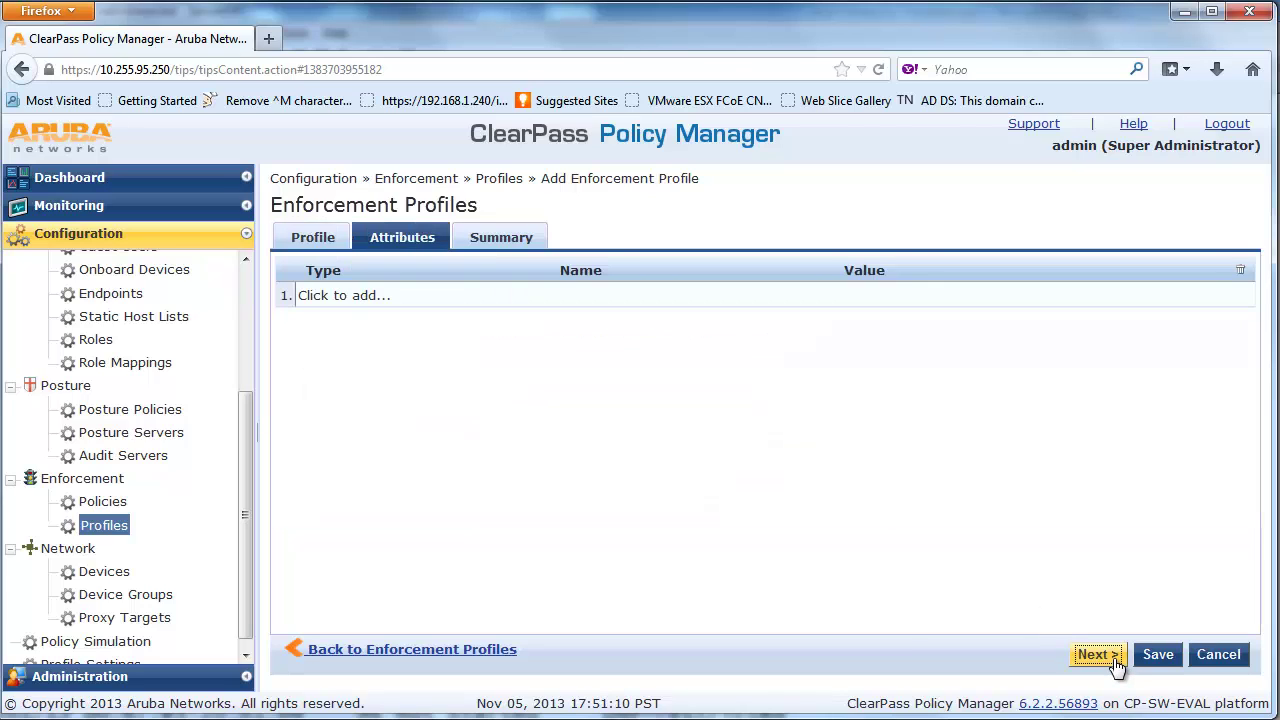
pyautogui.click(440, 298)
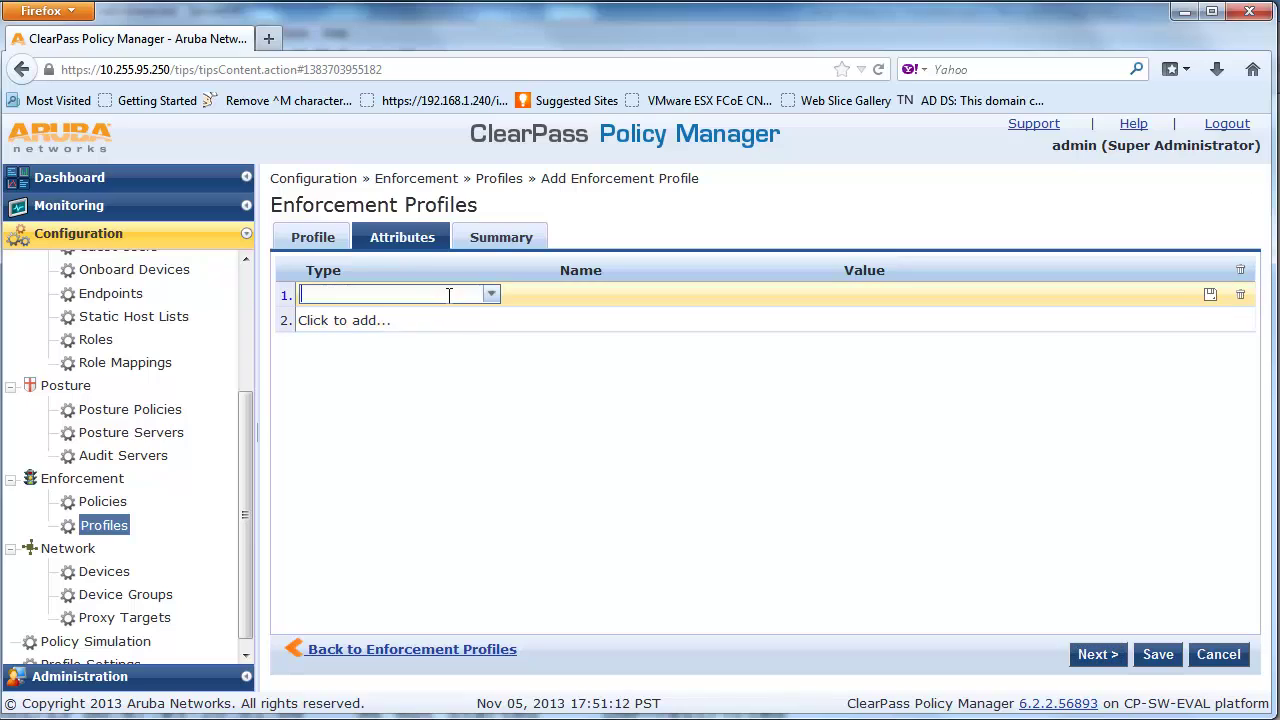
pyautogui.click(491, 298)
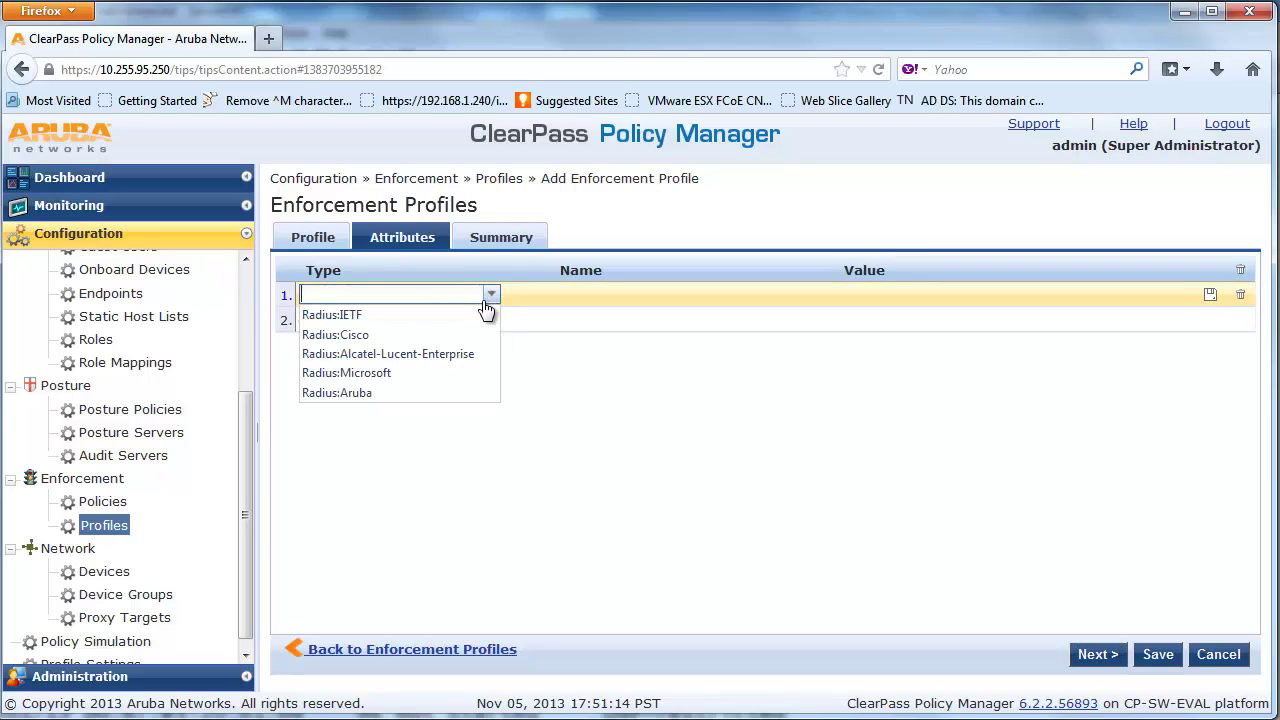
pyautogui.click(476, 315)
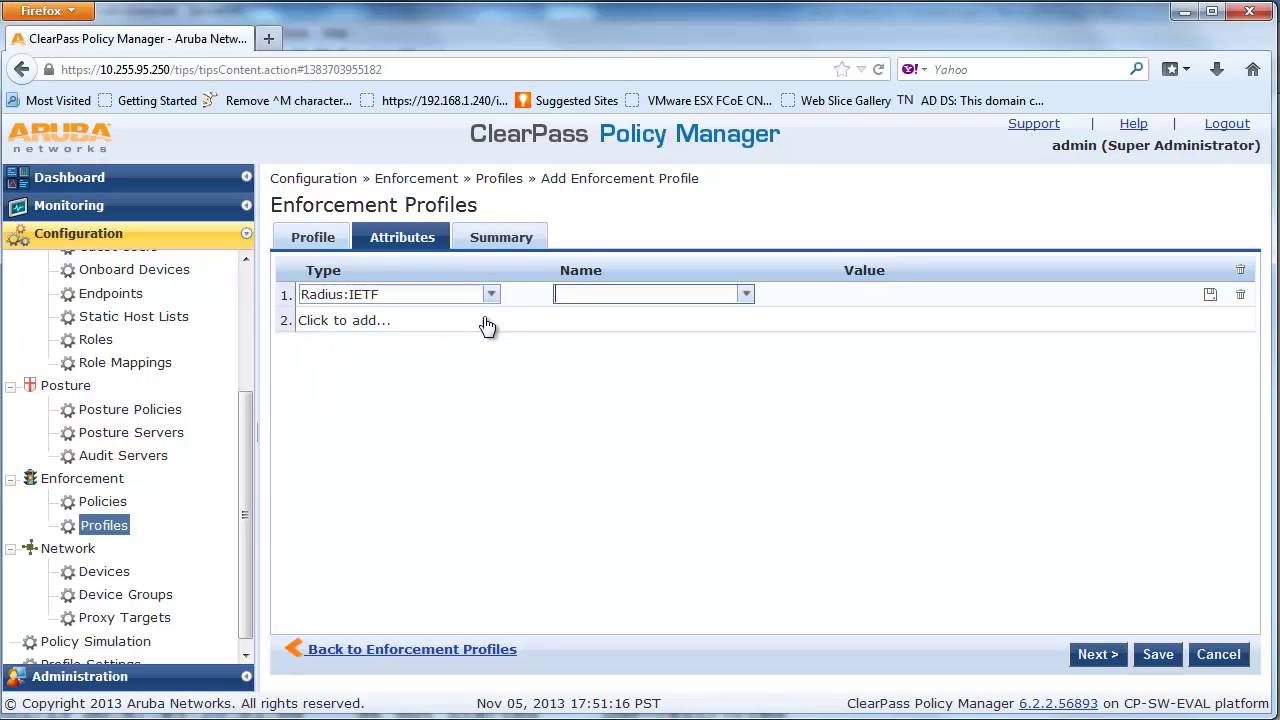
pyautogui.click(747, 298)
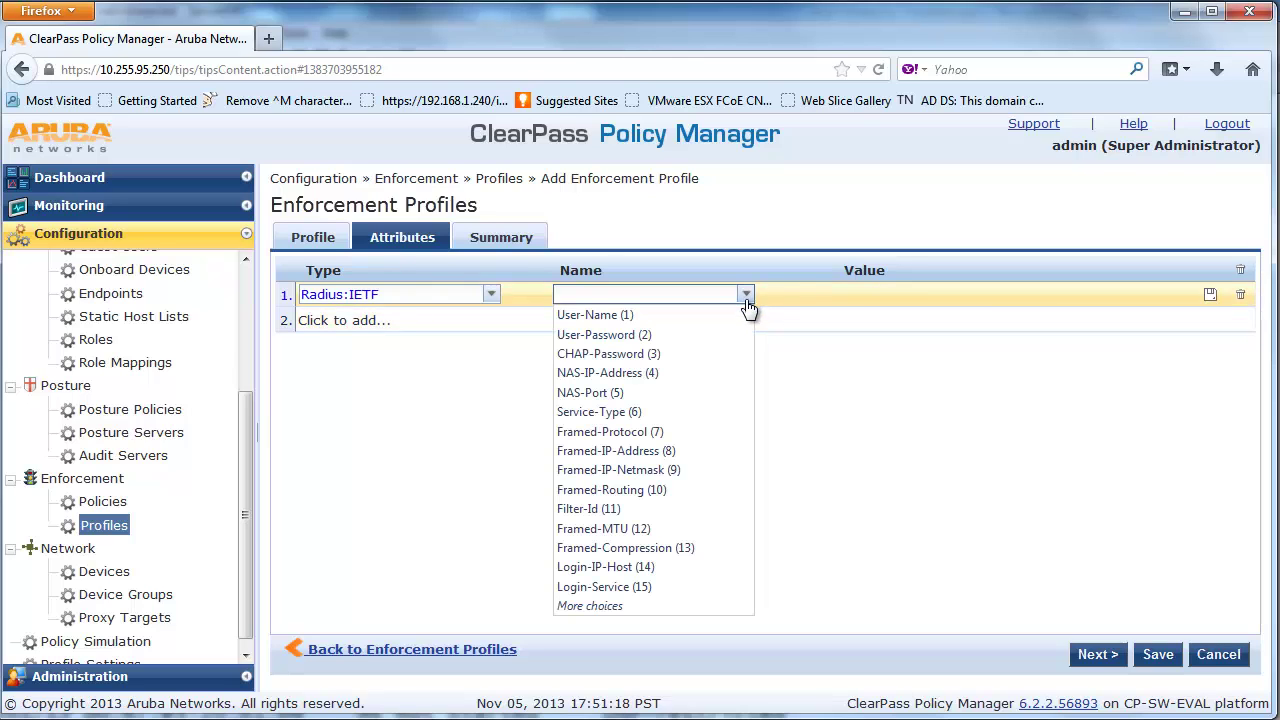
pyautogui.click(691, 510)
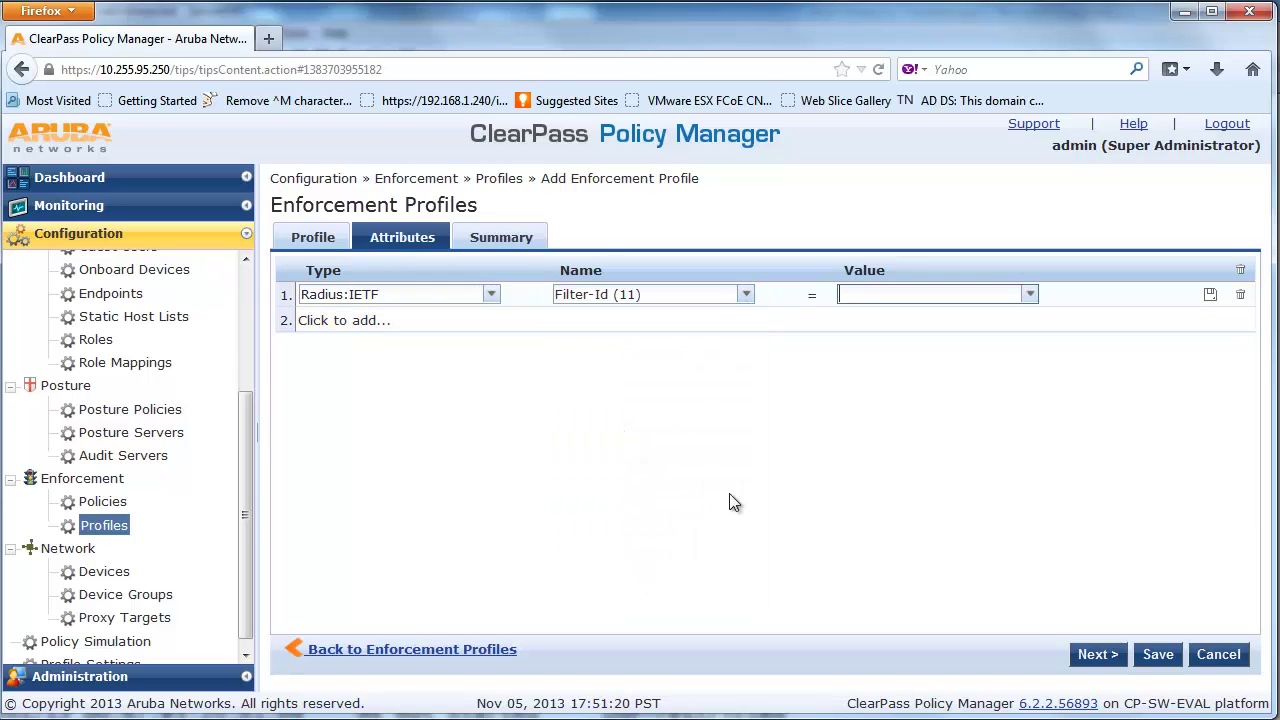
pyautogui.click(1030, 296)
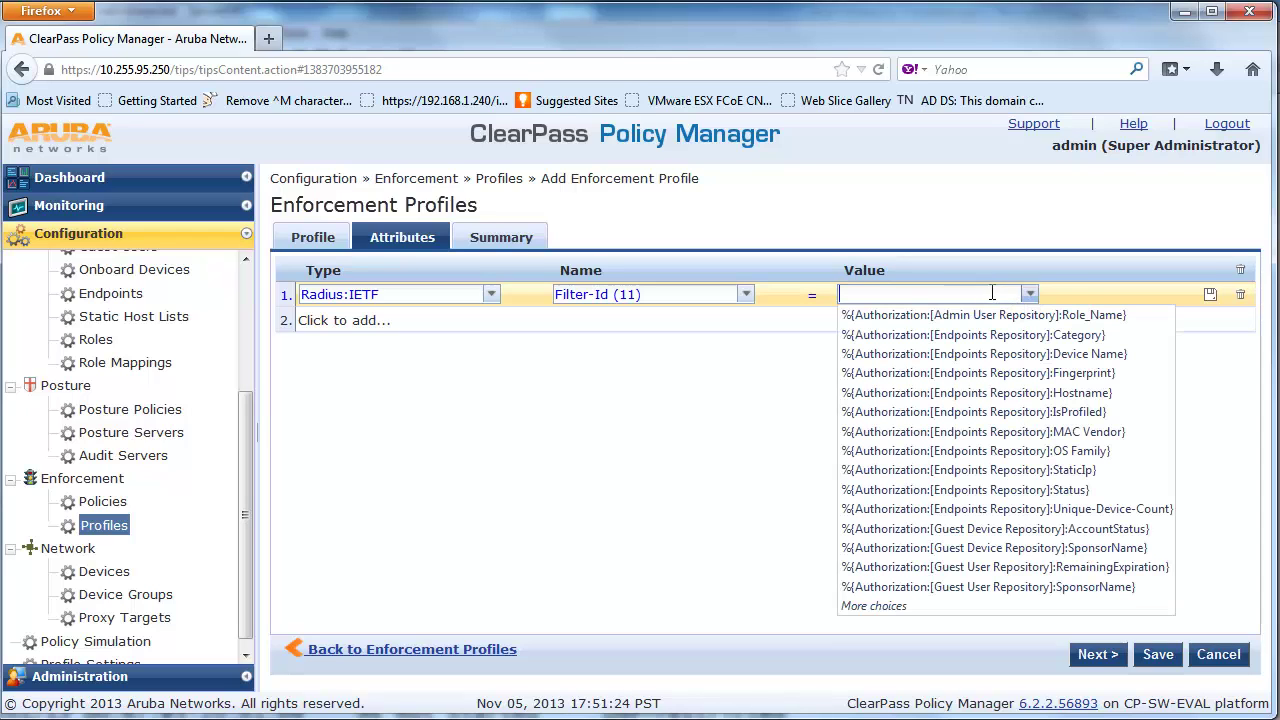
pyautogui.write('UNP-')
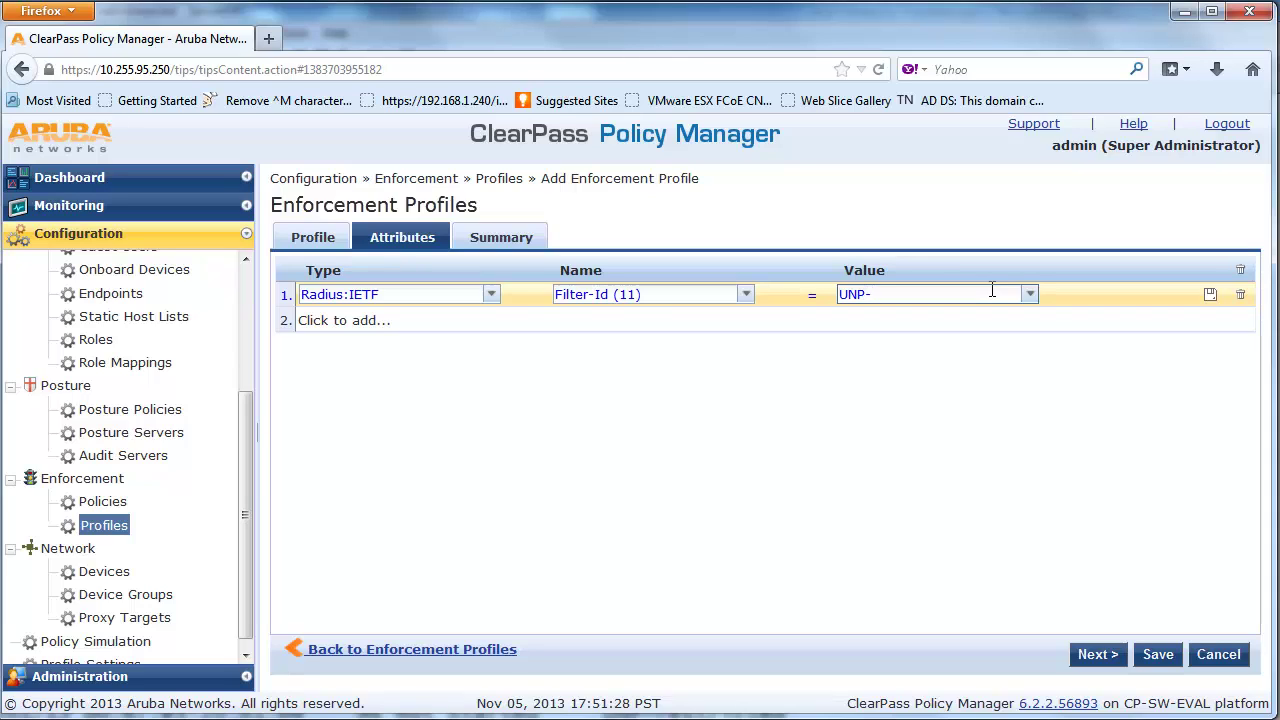
pyautogui.write('restricted')
pyautogui.click(1000, 424)
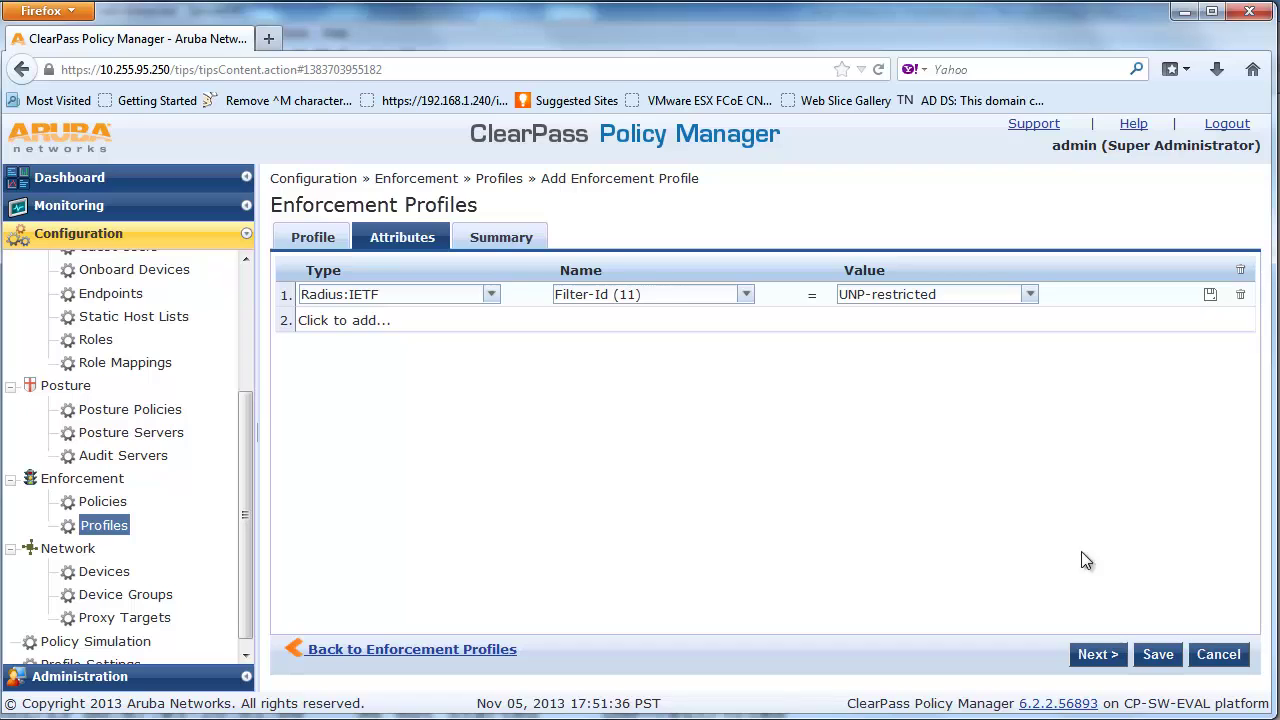
pyautogui.click(425, 325)
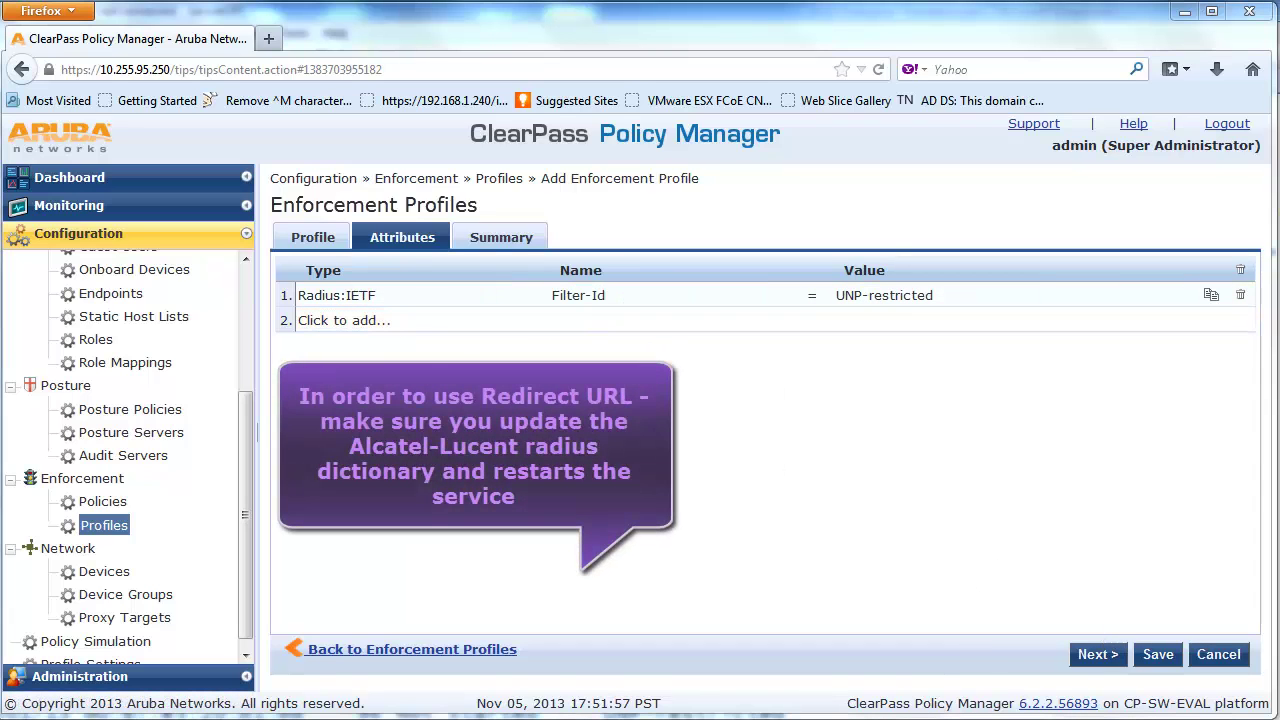
# Add an Alcatel-Redirection-URL attribute with the pasted guest redirect URL, then save the profile
pyautogui.click(431, 320)
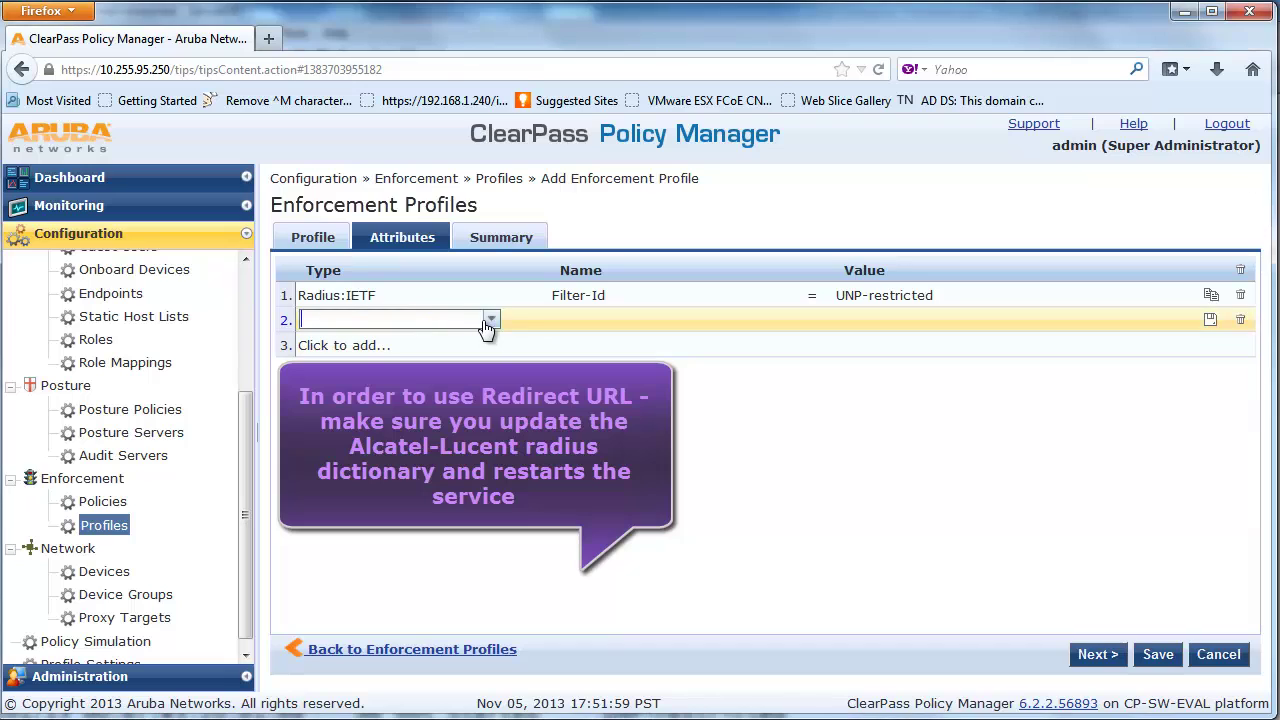
pyautogui.click(490, 319)
pyautogui.click(400, 440)
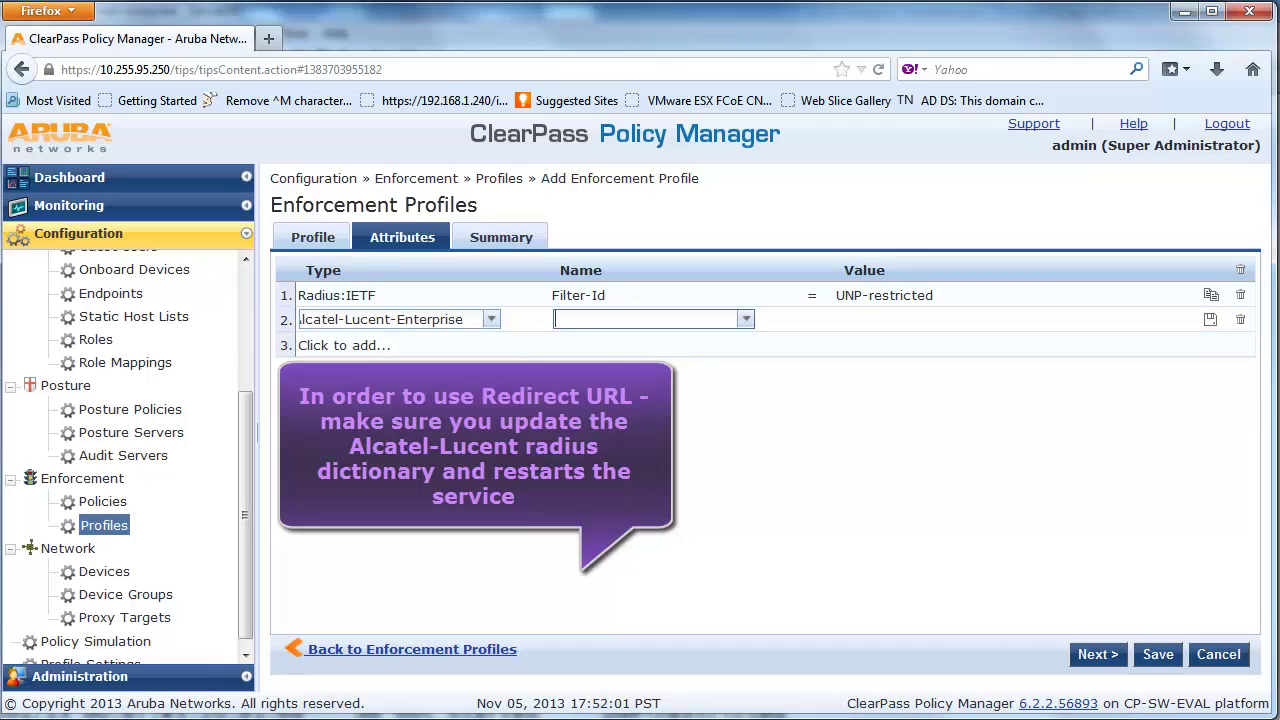
pyautogui.click(745, 319)
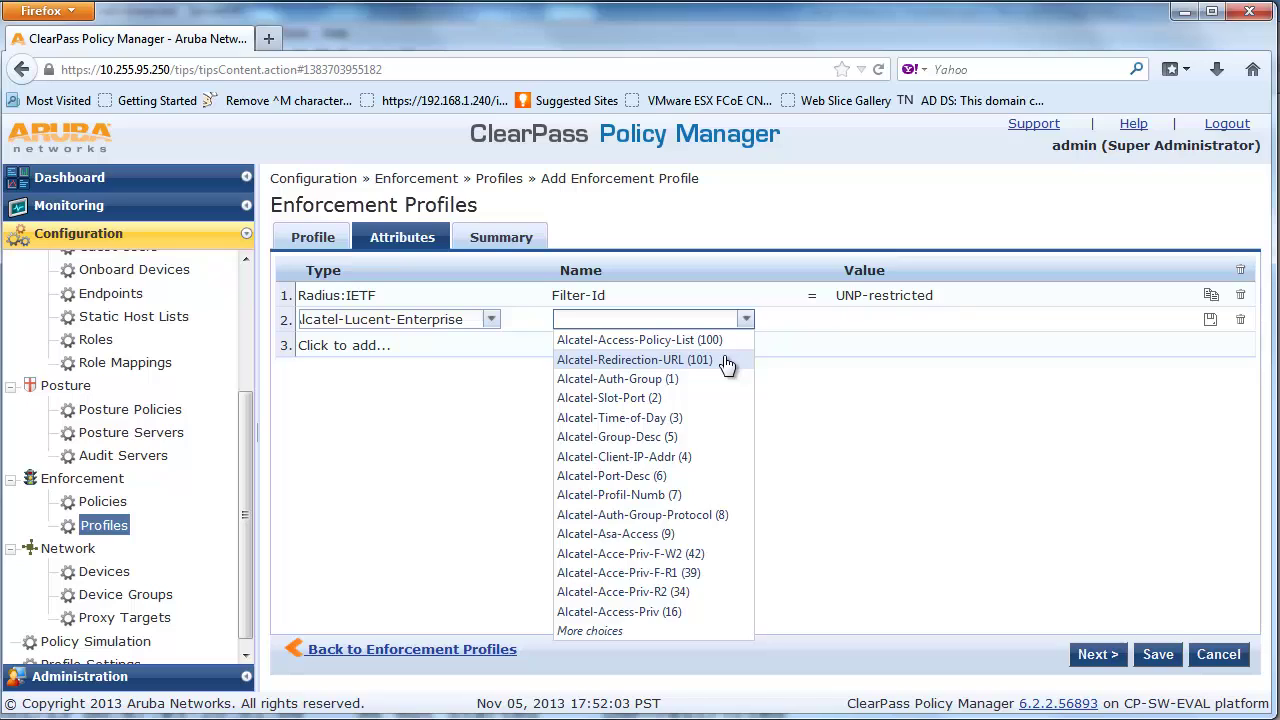
pyautogui.click(728, 361)
pyautogui.click(893, 320)
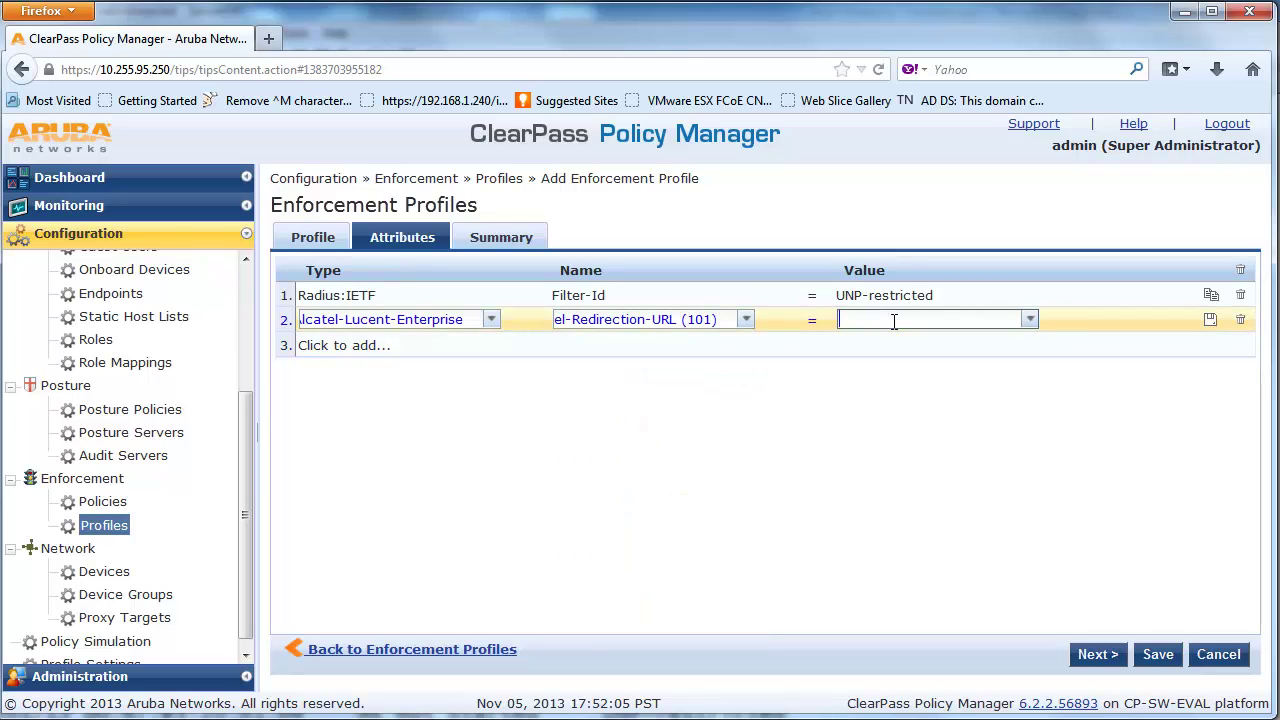
pyautogui.write('https://10.255.95.250/guest/secure-access.php?&mac=%{Connection:Client-Mac-Address-Colon}')
pyautogui.click(907, 390)
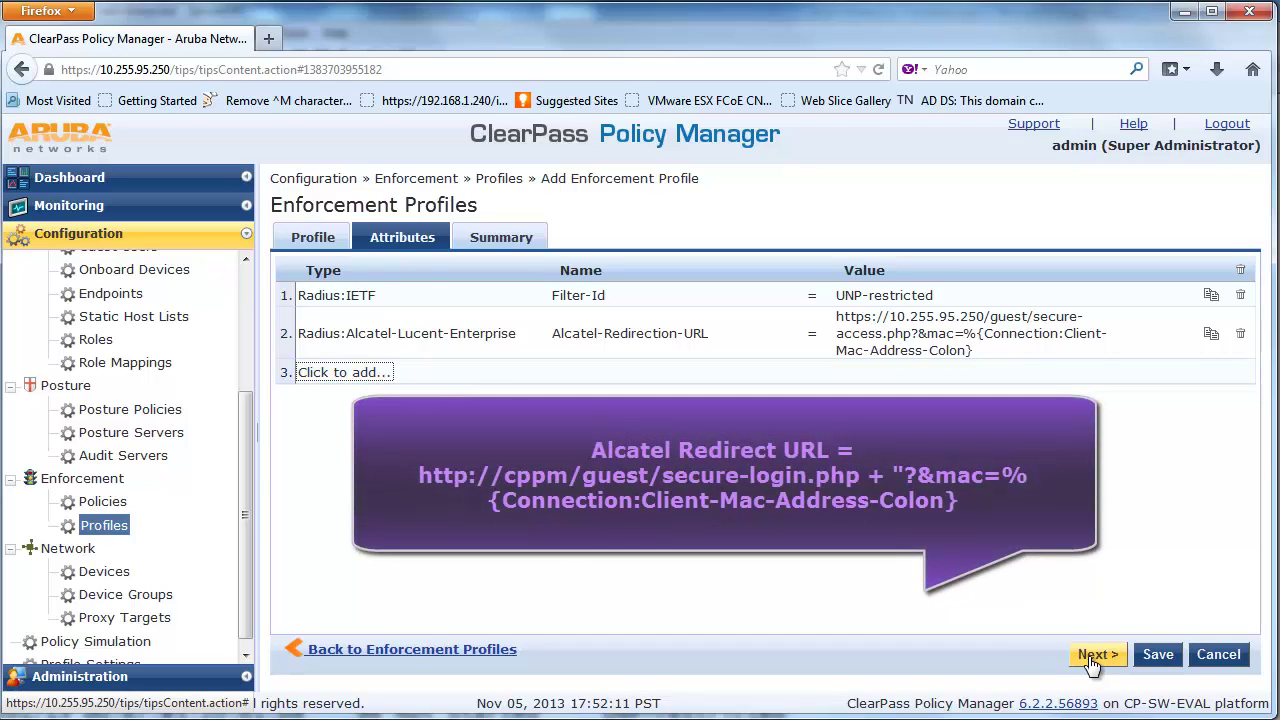
pyautogui.click(1094, 656)
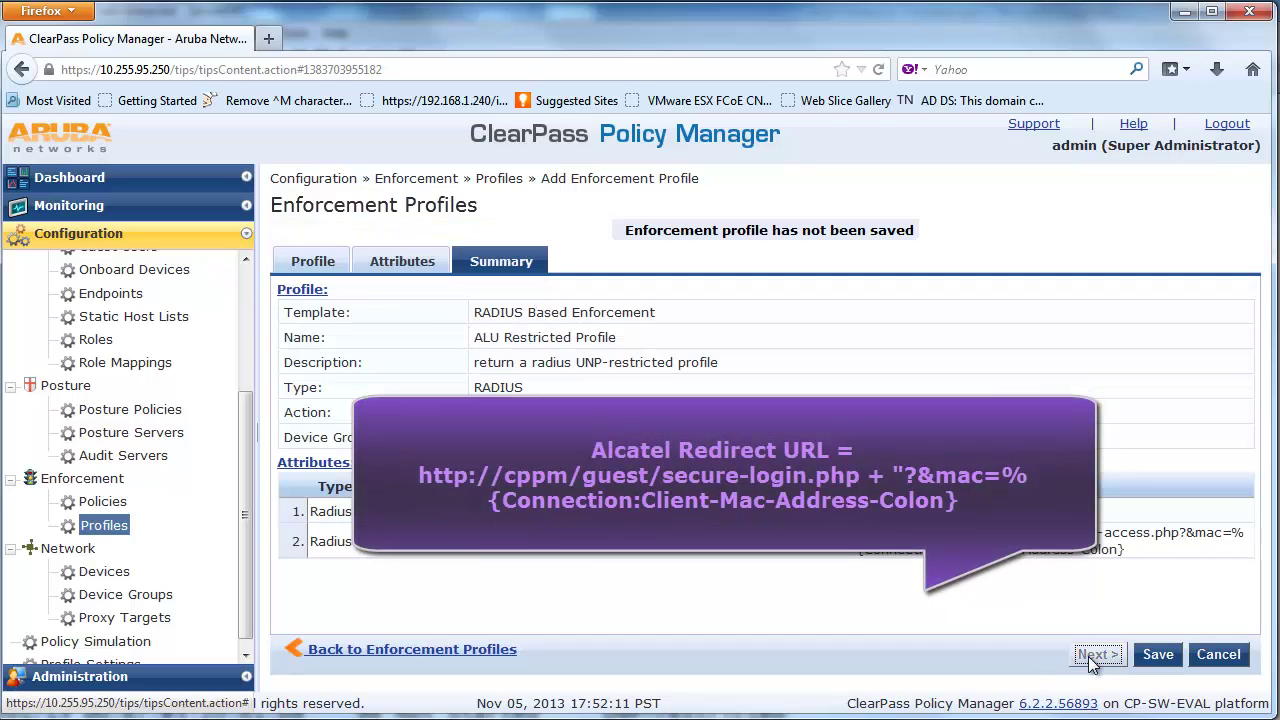
pyautogui.click(1158, 656)
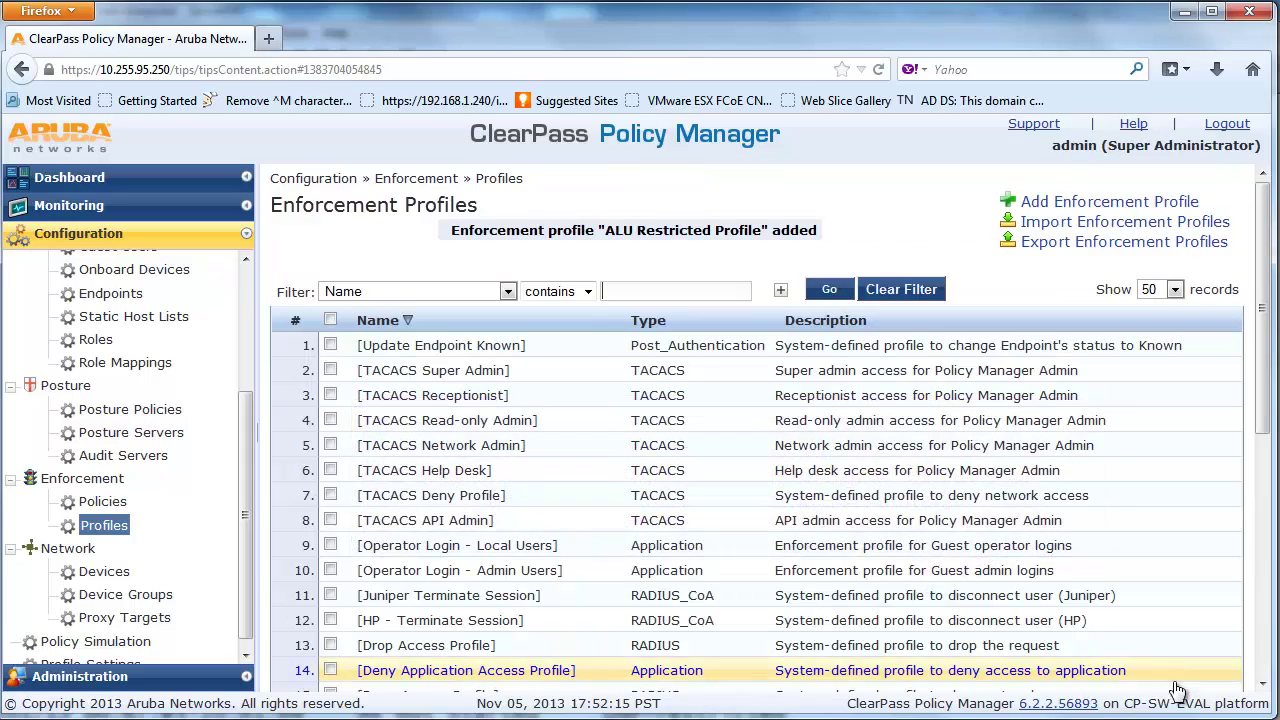
# Create ALU Guest CoA Profile from the RADIUS CoA template, described 'return a radius CoA UNP-guest'
pyautogui.scroll(-9, 1240, 570)
pyautogui.scroll(9, 1240, 470)
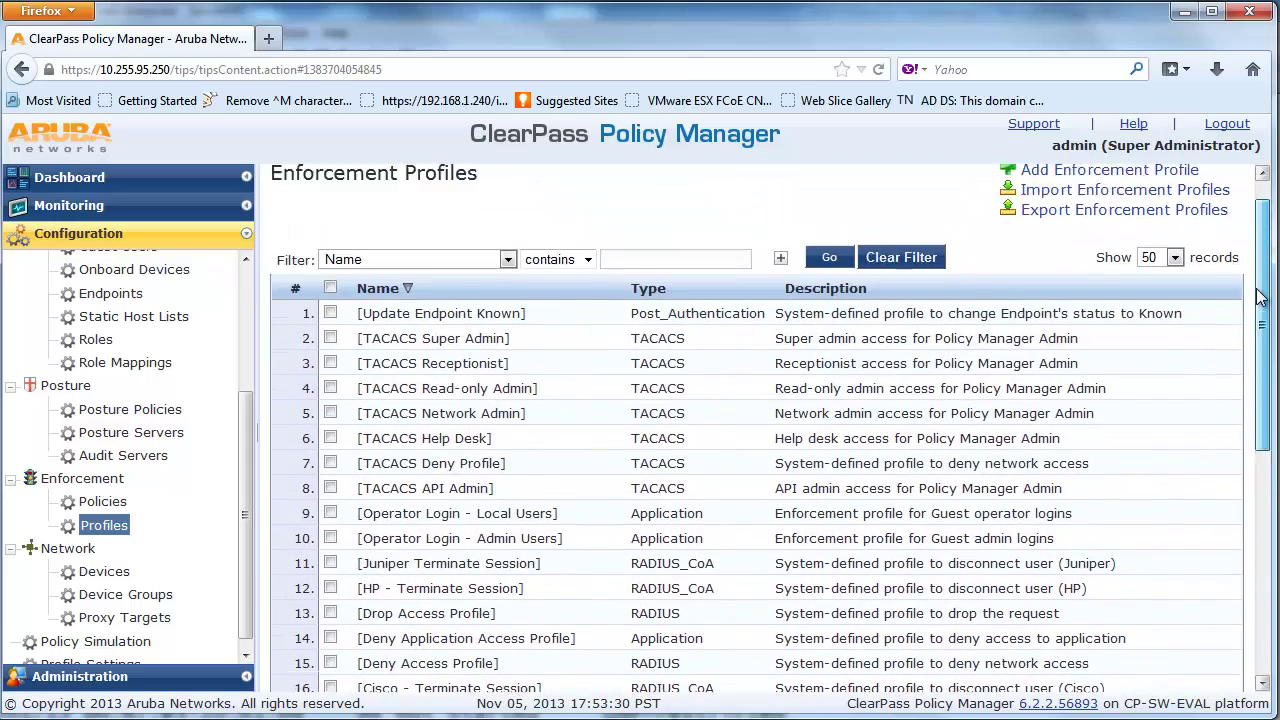
pyautogui.scroll(2, 1260, 295)
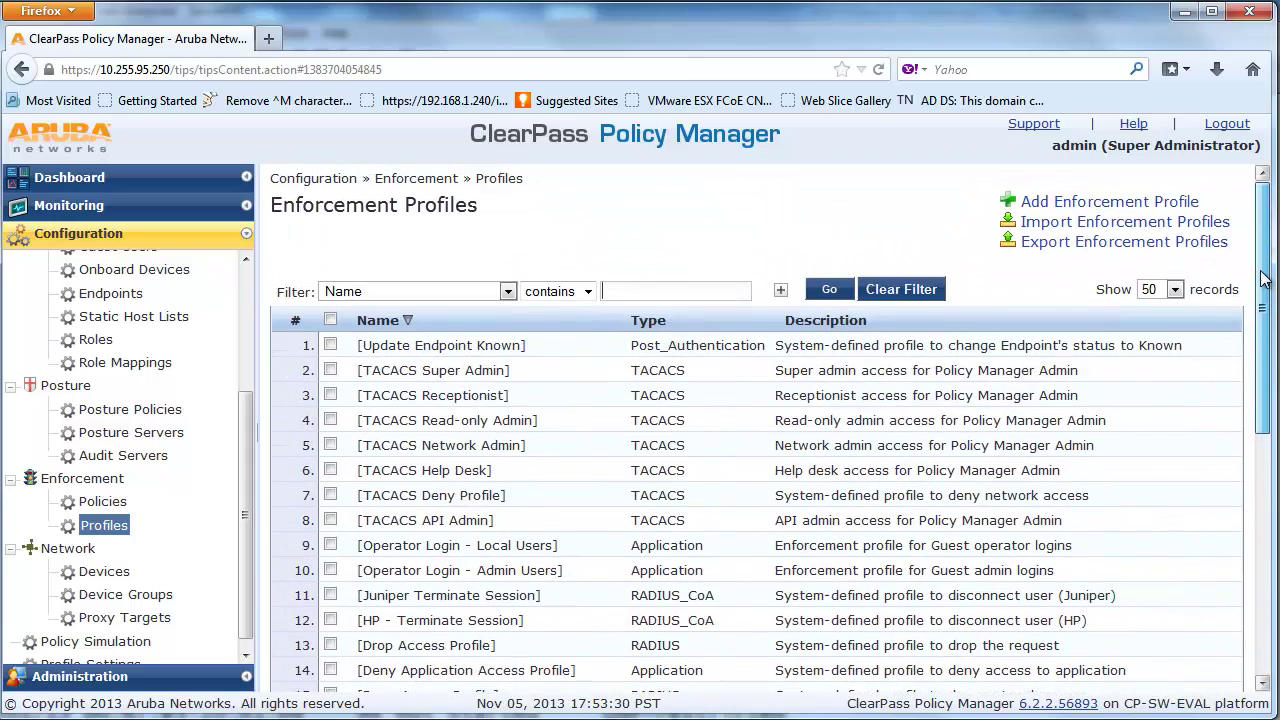
pyautogui.click(1158, 210)
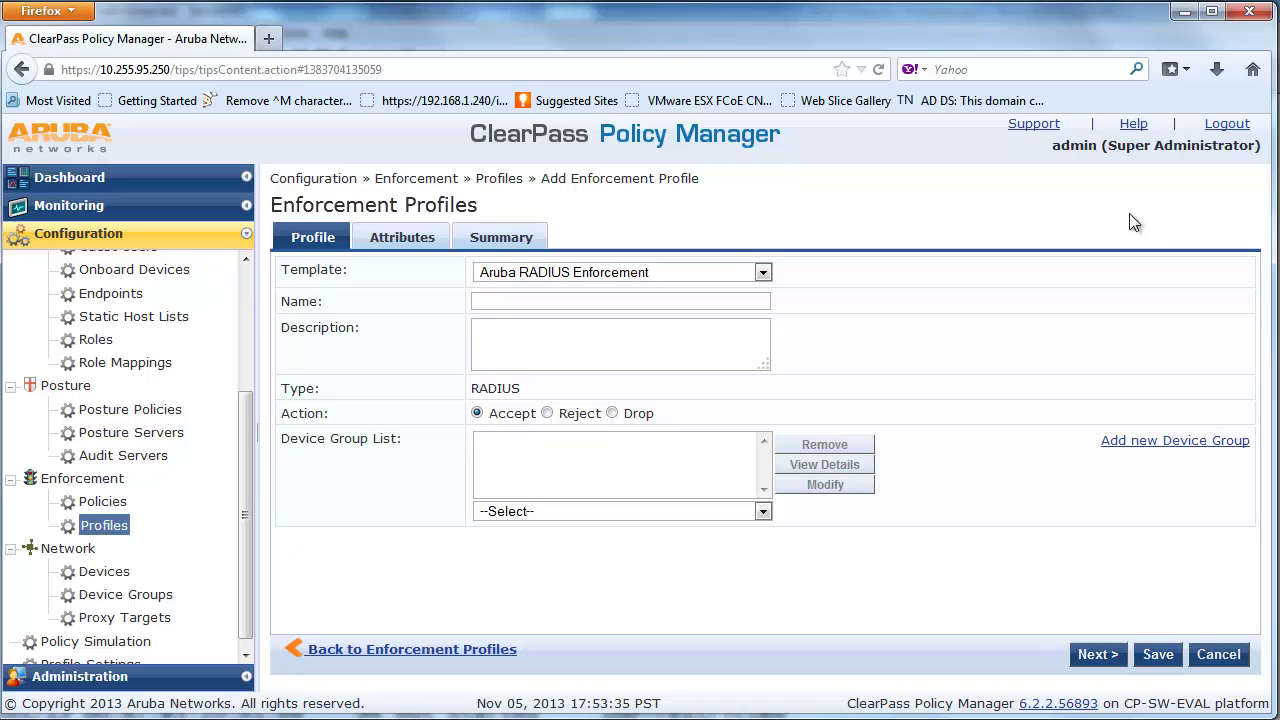
pyautogui.click(763, 274)
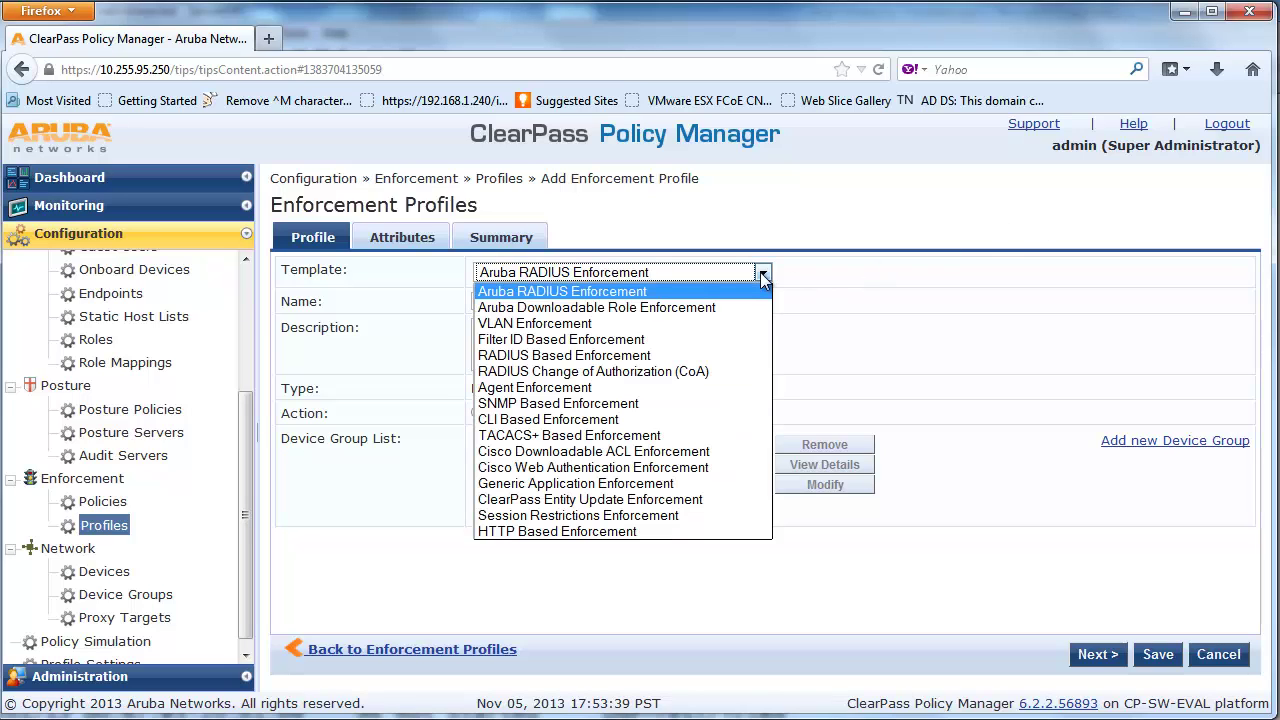
pyautogui.click(593, 371)
pyautogui.click(735, 301)
pyautogui.write('ALU ')
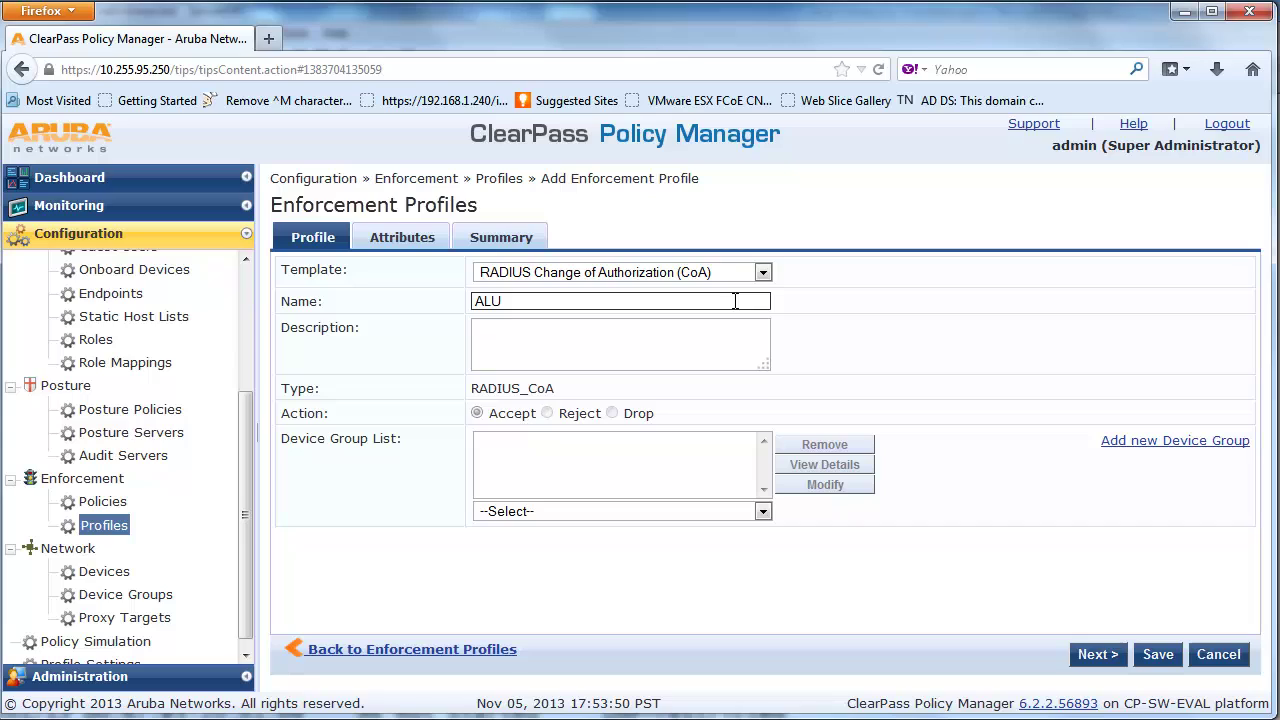
pyautogui.write('Guest CoA Profile')
pyautogui.click(747, 321)
pyautogui.write('return a radius CoA UNP-guest')
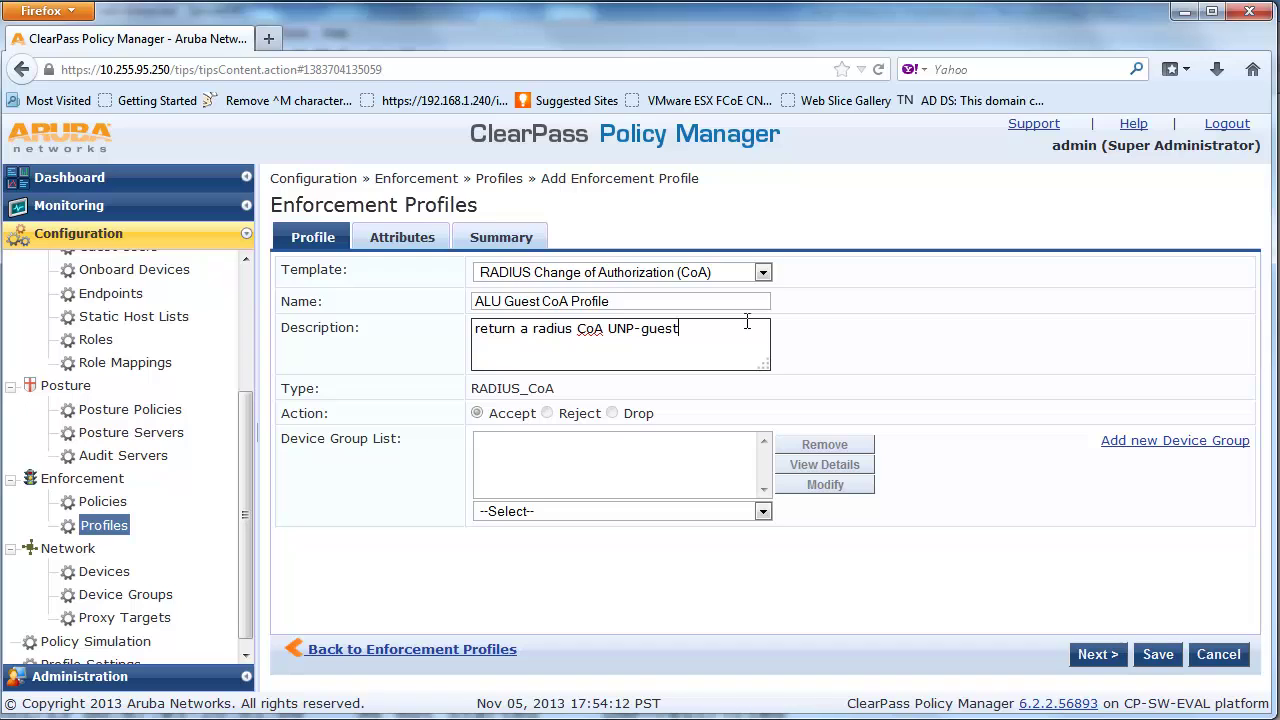
pyautogui.click(1079, 656)
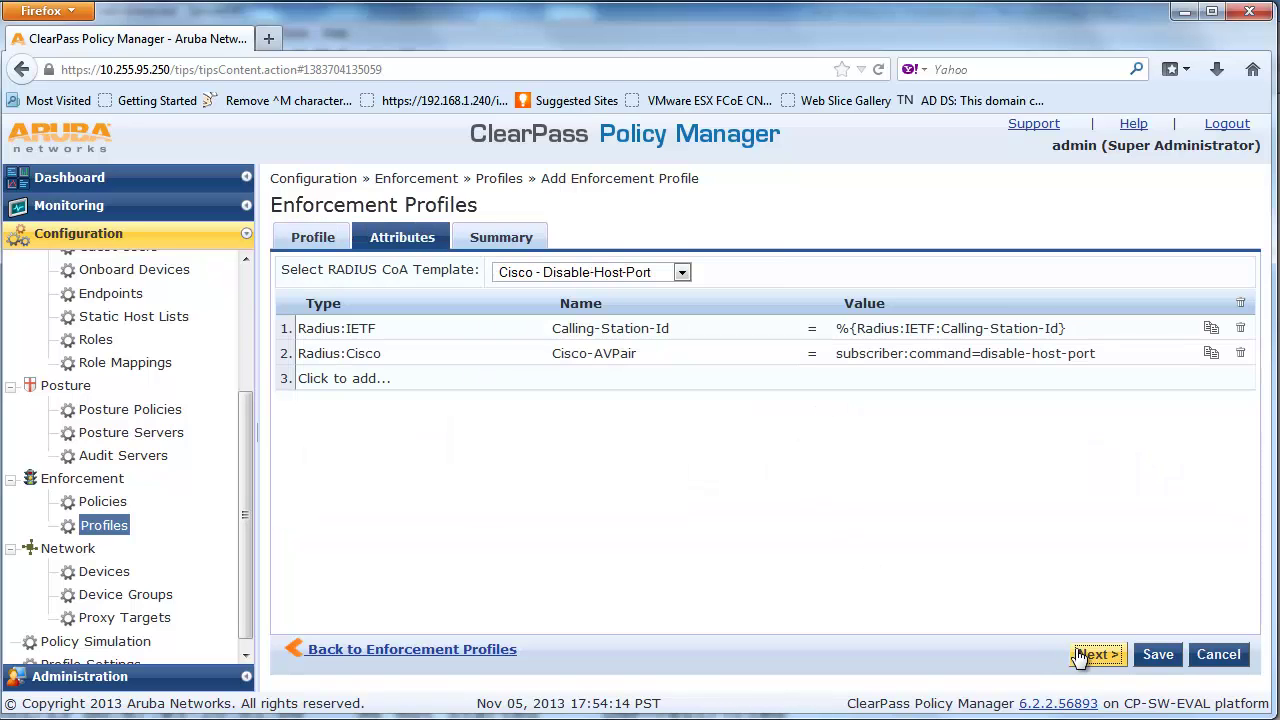
# Apply the Aruba - Change-User-Role CoA template, set Filter-Id to UNP-guest, and save ALU Guest CoA Profile
pyautogui.click(683, 271)
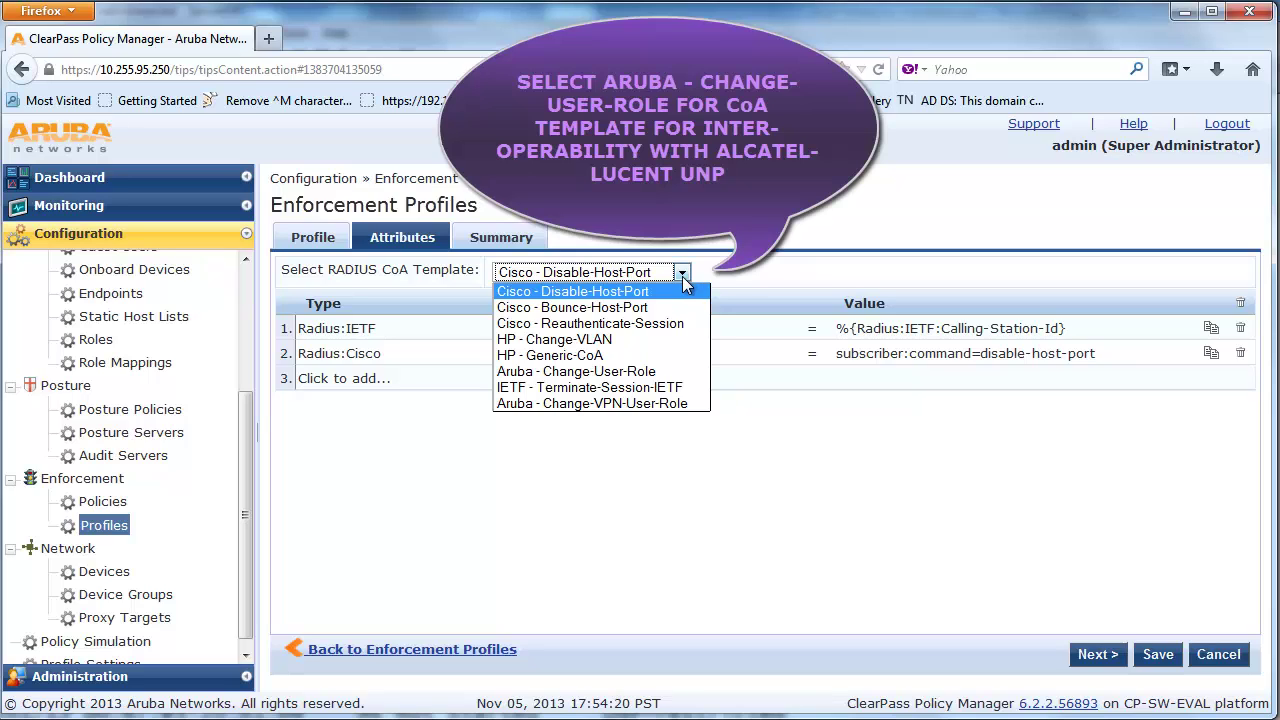
pyautogui.click(680, 371)
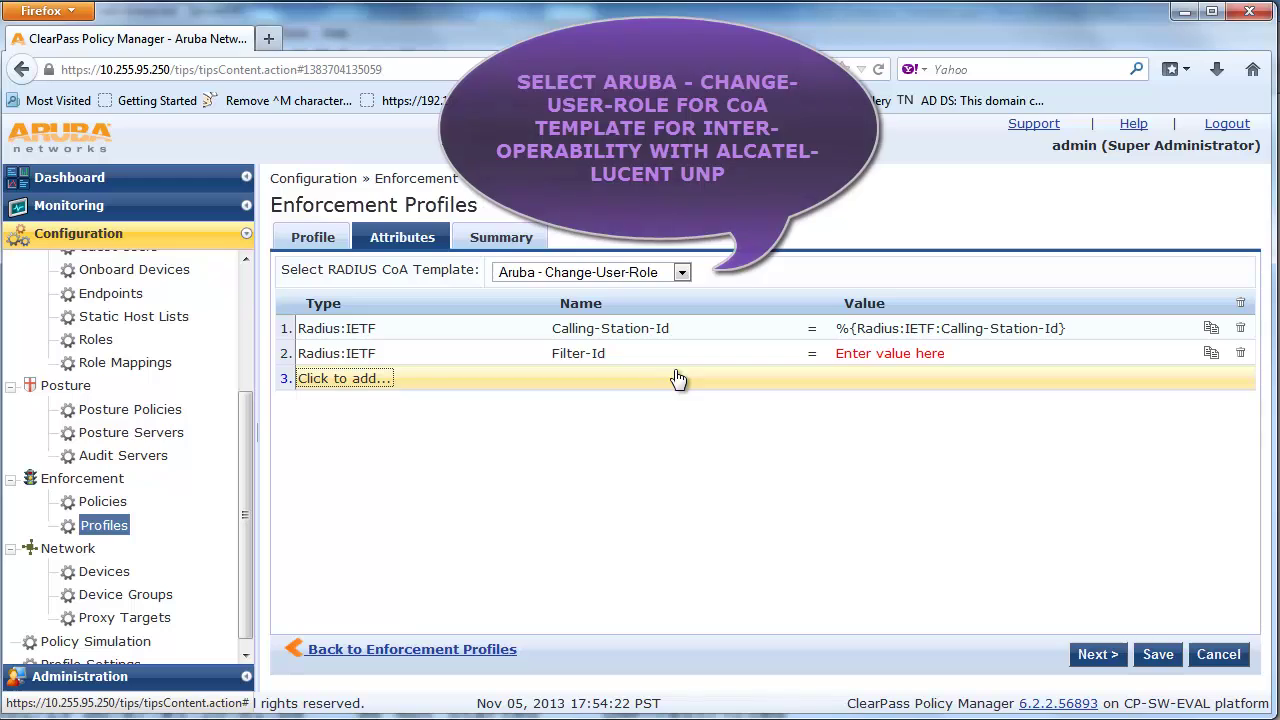
pyautogui.click(979, 352)
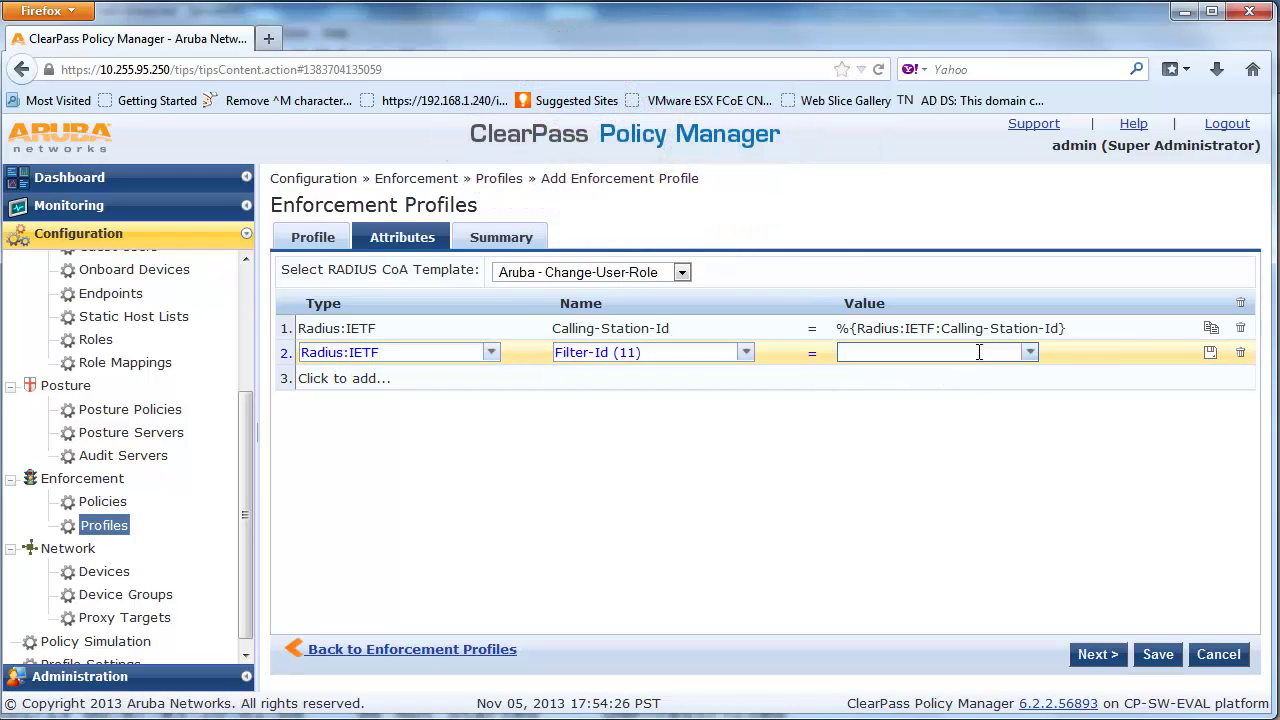
pyautogui.write('UNP-guest')
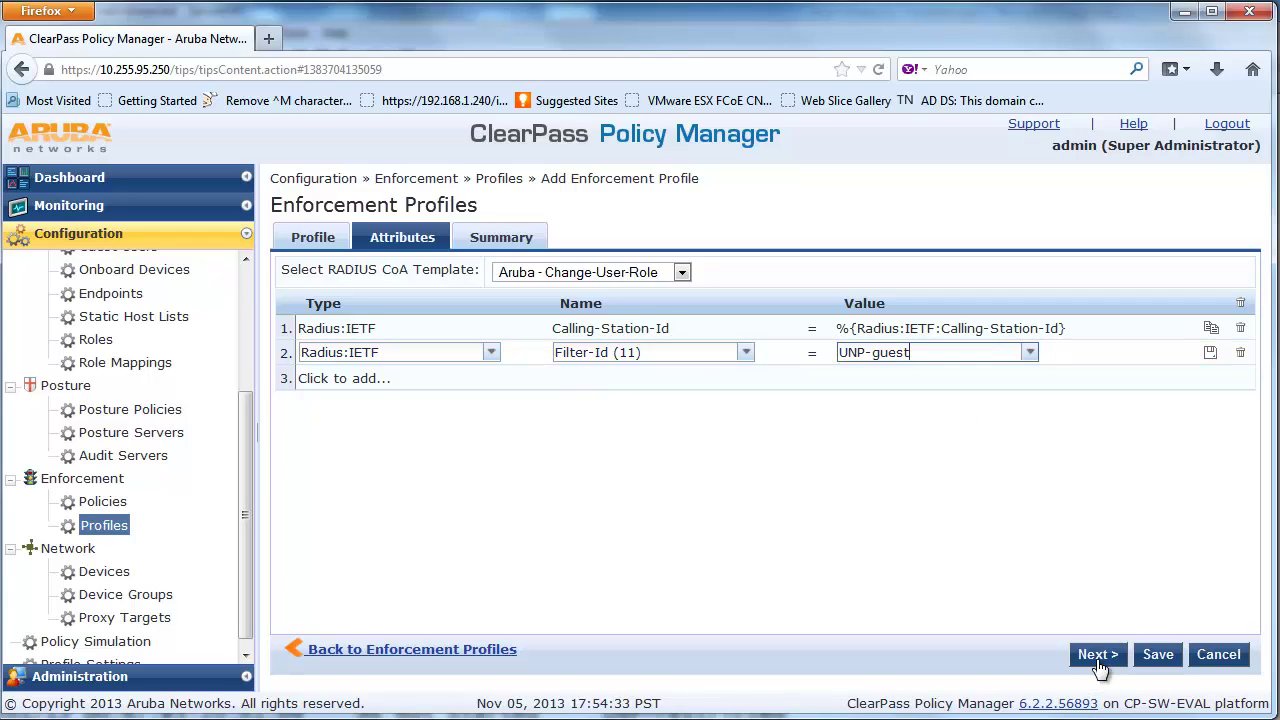
pyautogui.click(1097, 654)
pyautogui.click(1153, 655)
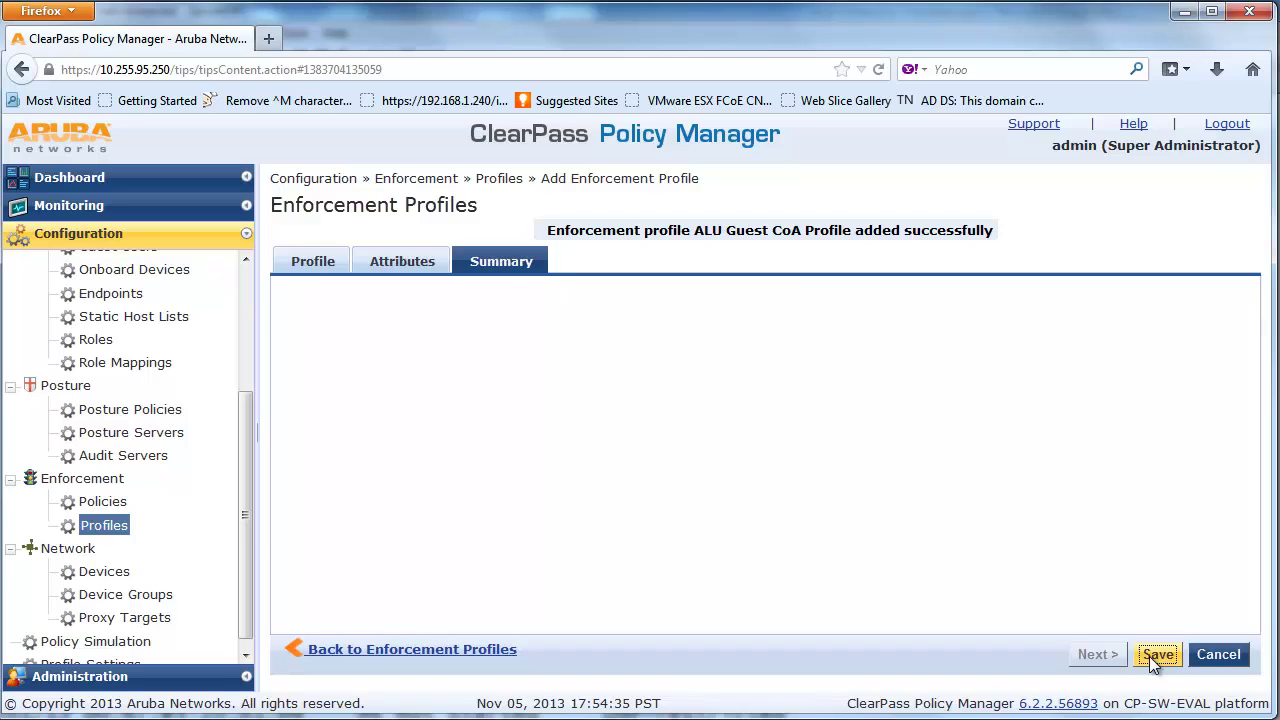
# Start a new enforcement policy under Configuration > Enforcement > Policies
pyautogui.scroll(-5, 1230, 500)
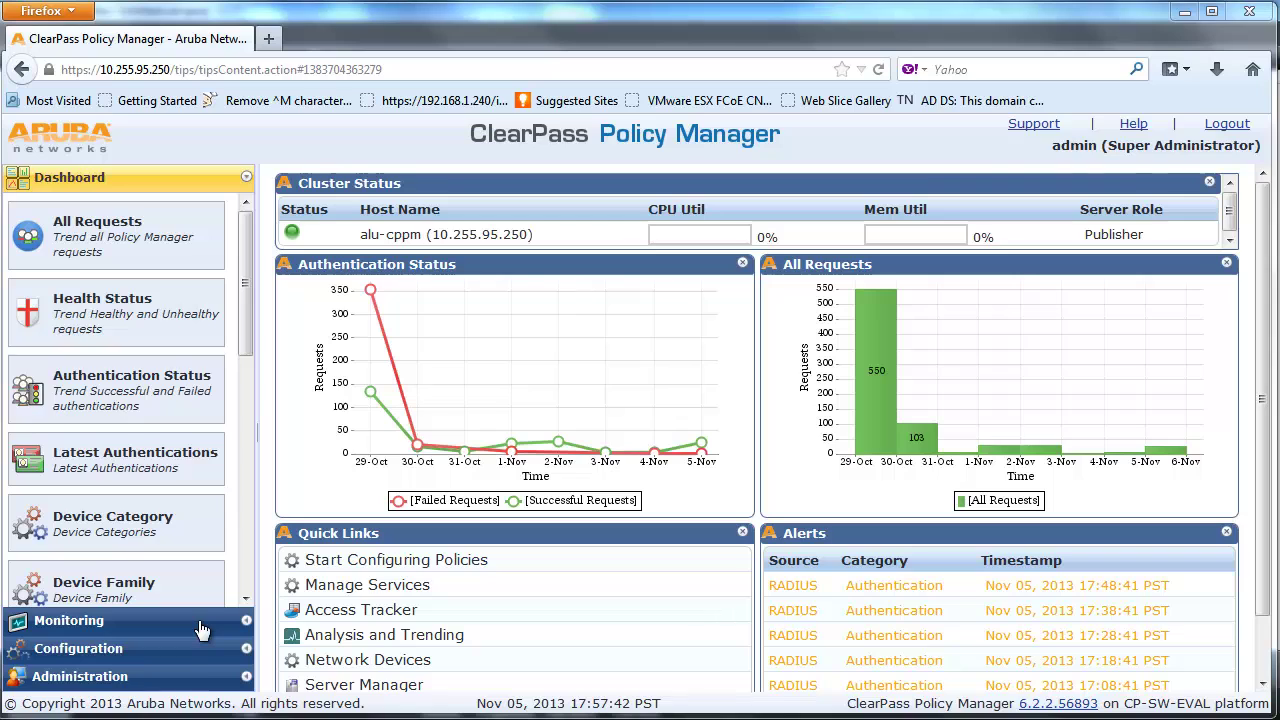
pyautogui.click(196, 650)
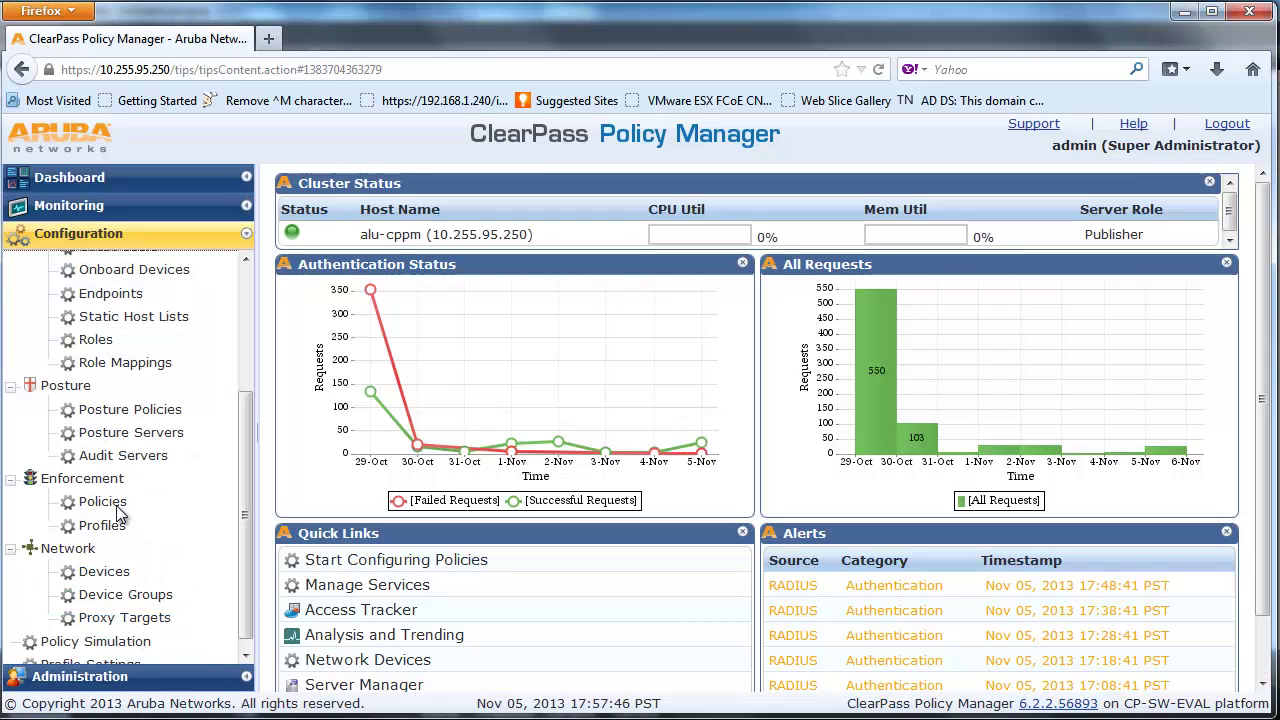
pyautogui.click(104, 502)
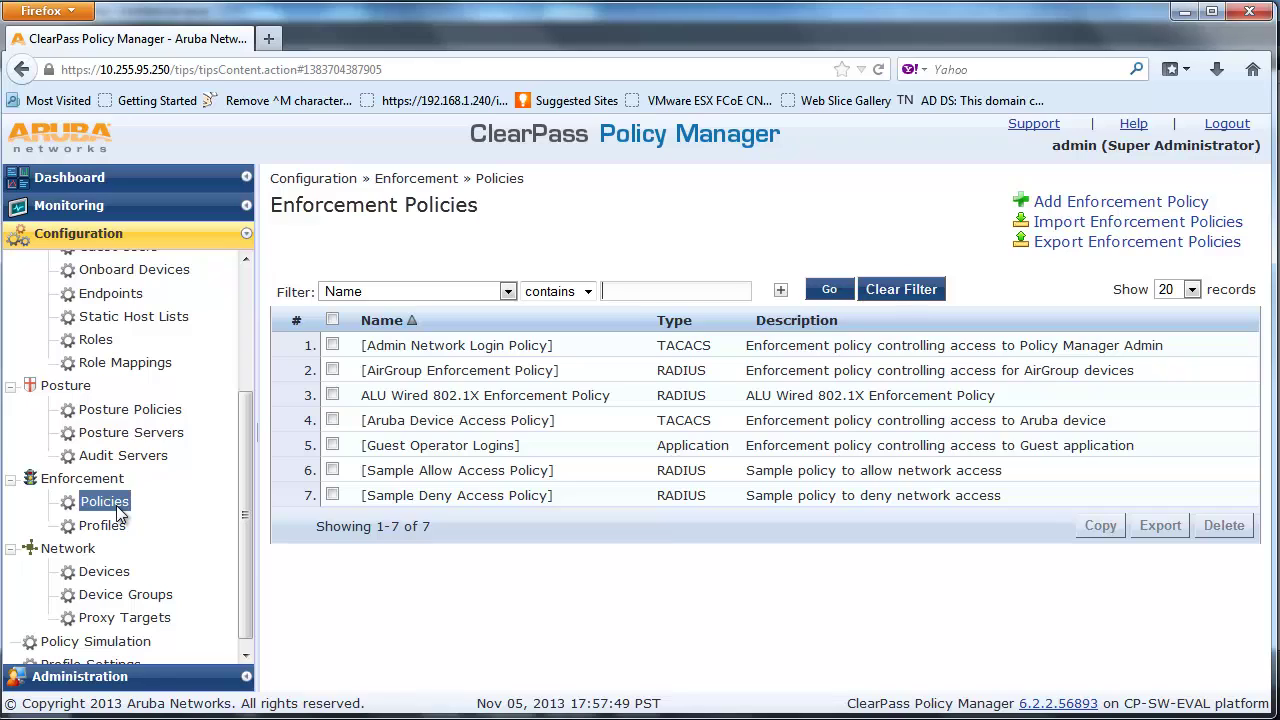
pyautogui.click(1080, 204)
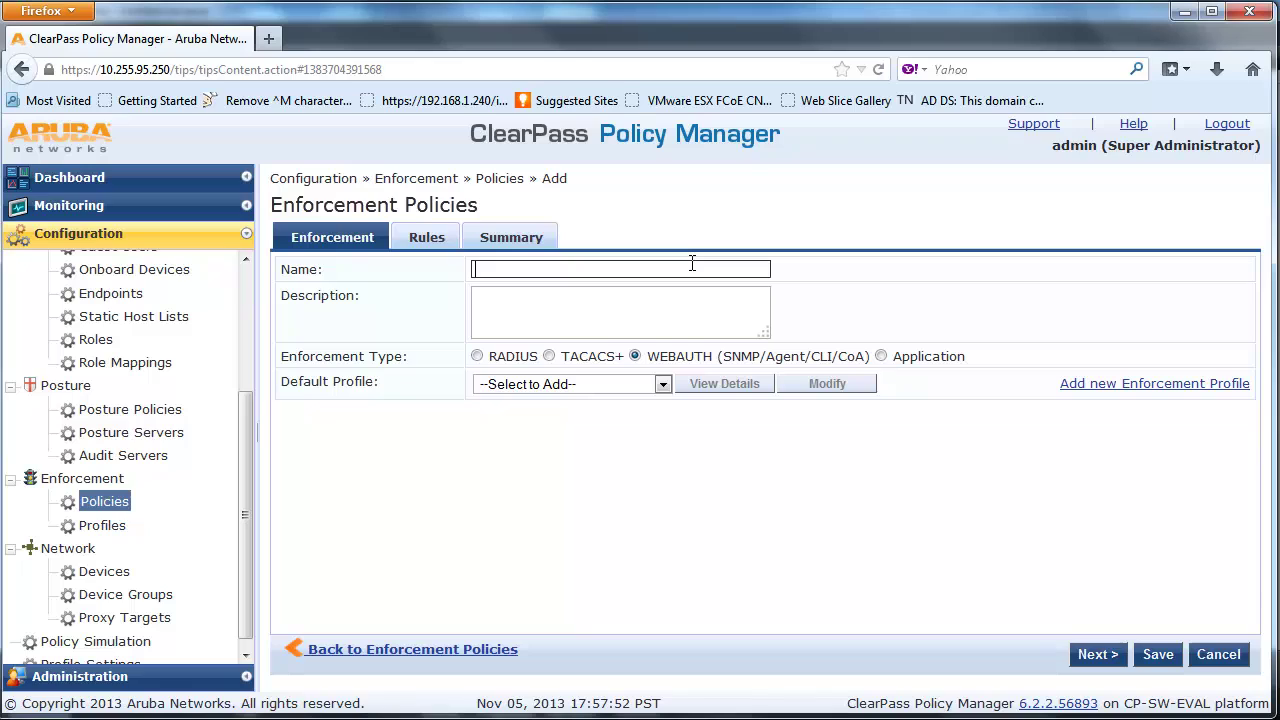
# Begin naming the policy 'ALU Wired MAC Enforcement'
pyautogui.write('ALU')
pyautogui.write(' MAC')
pyautogui.press('BackSpace')
pyautogui.press('BackSpace')
pyautogui.press('BackSpace')
pyautogui.press('BackSpace')
pyautogui.write('Wired MAC ')
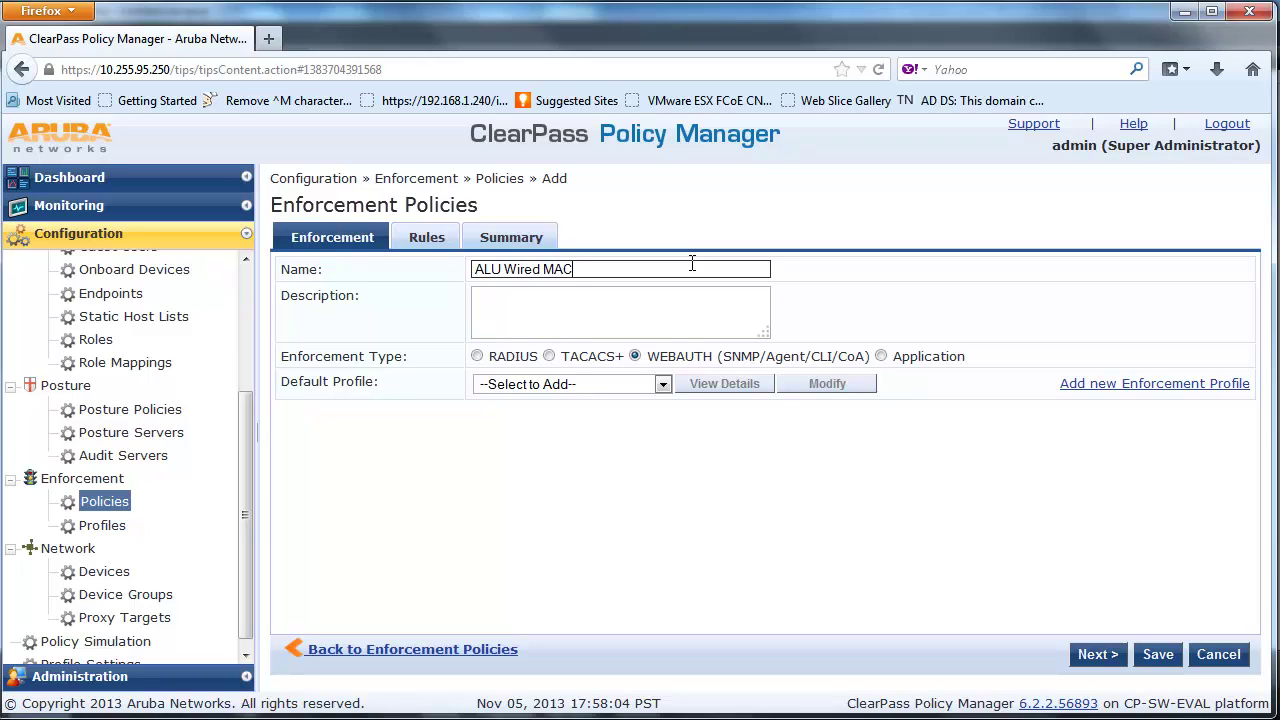
pyautogui.write('Enfo')
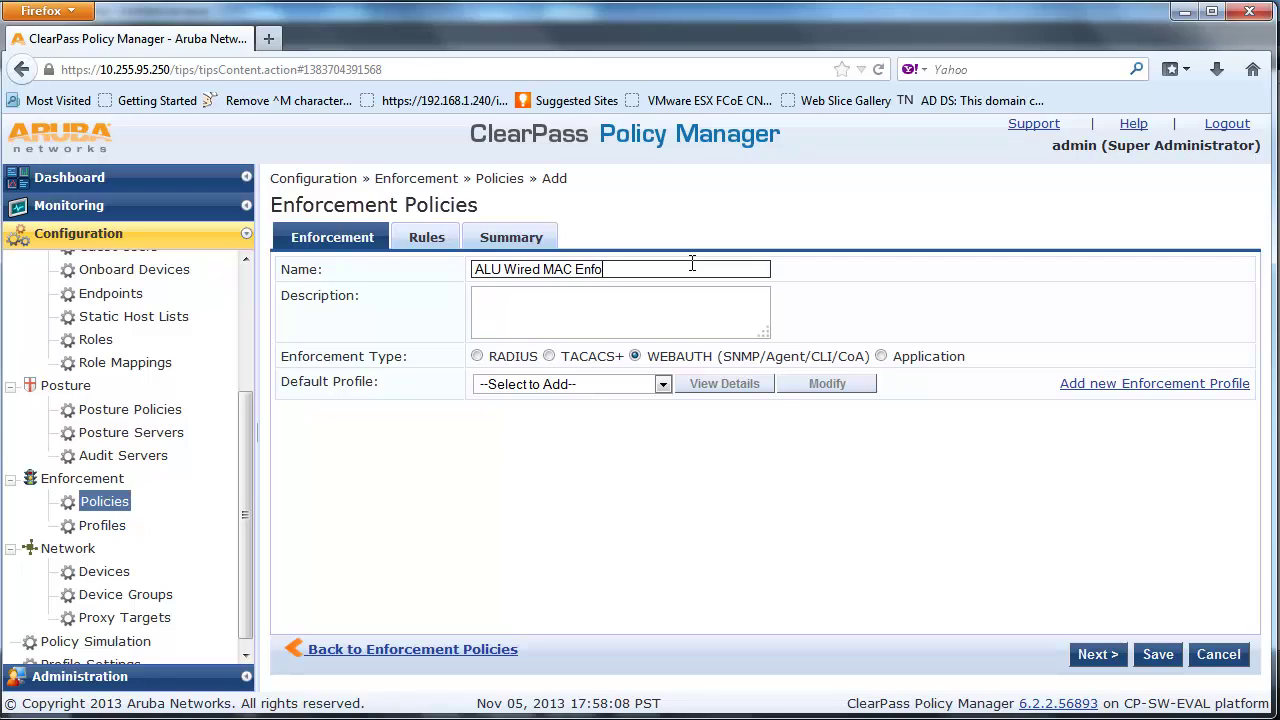
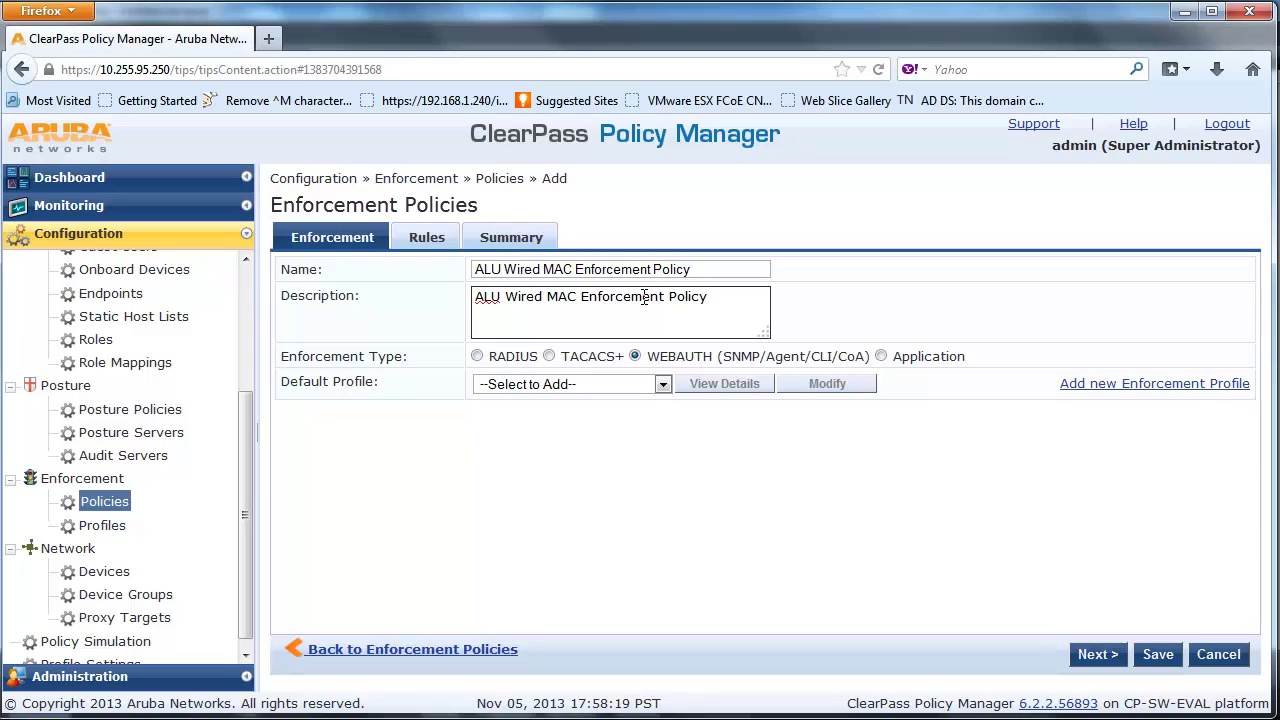
# Make the policy a RADIUS type with [Deny Access Profile] as the default profile
pyautogui.click(520, 356)
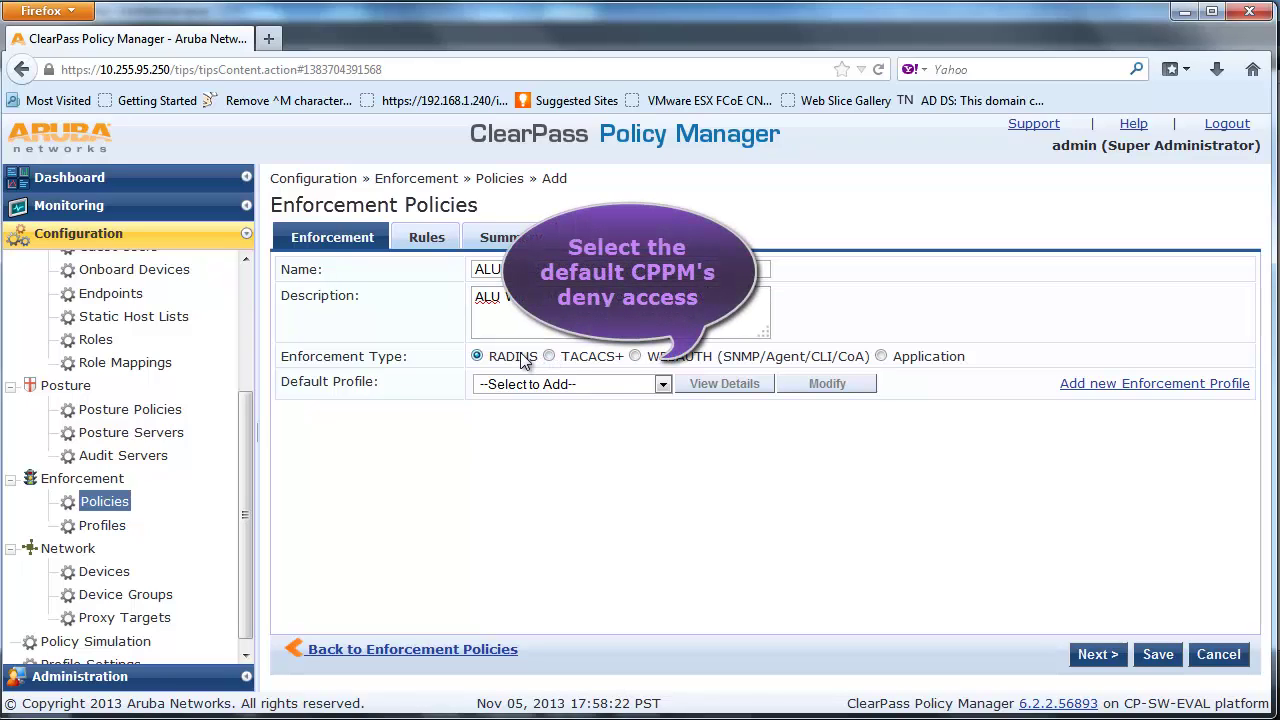
pyautogui.click(664, 389)
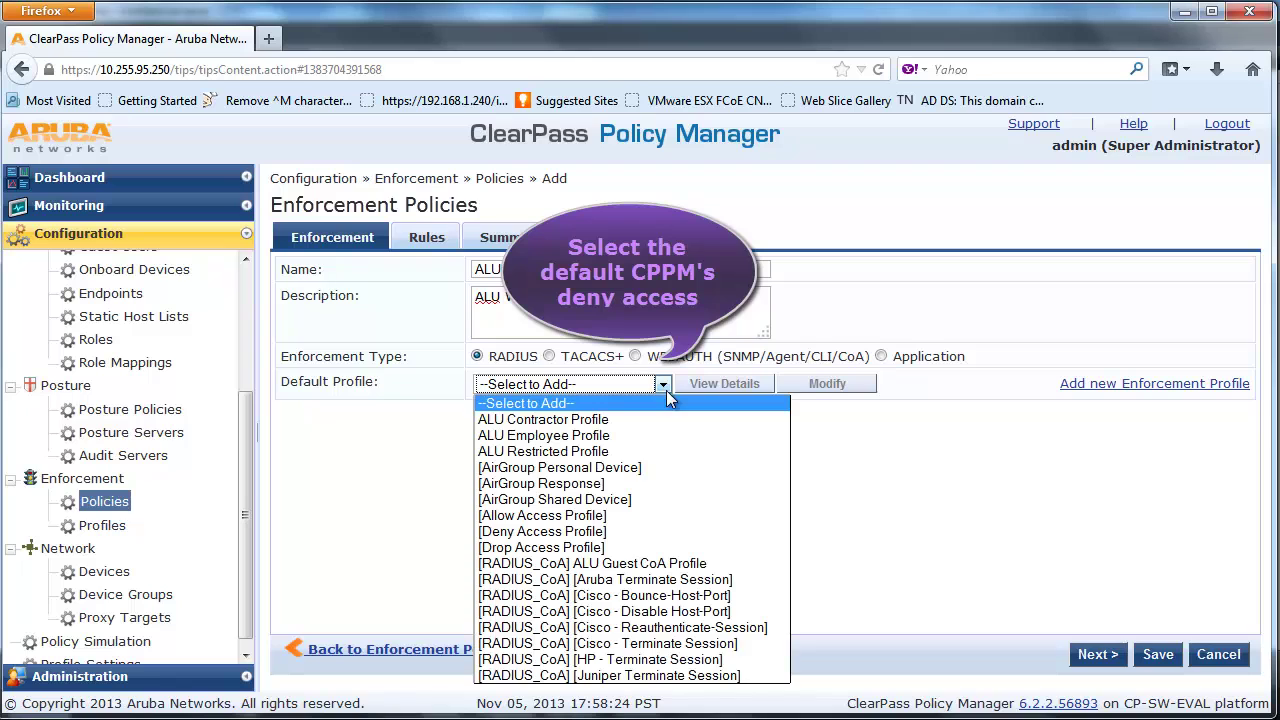
pyautogui.click(654, 532)
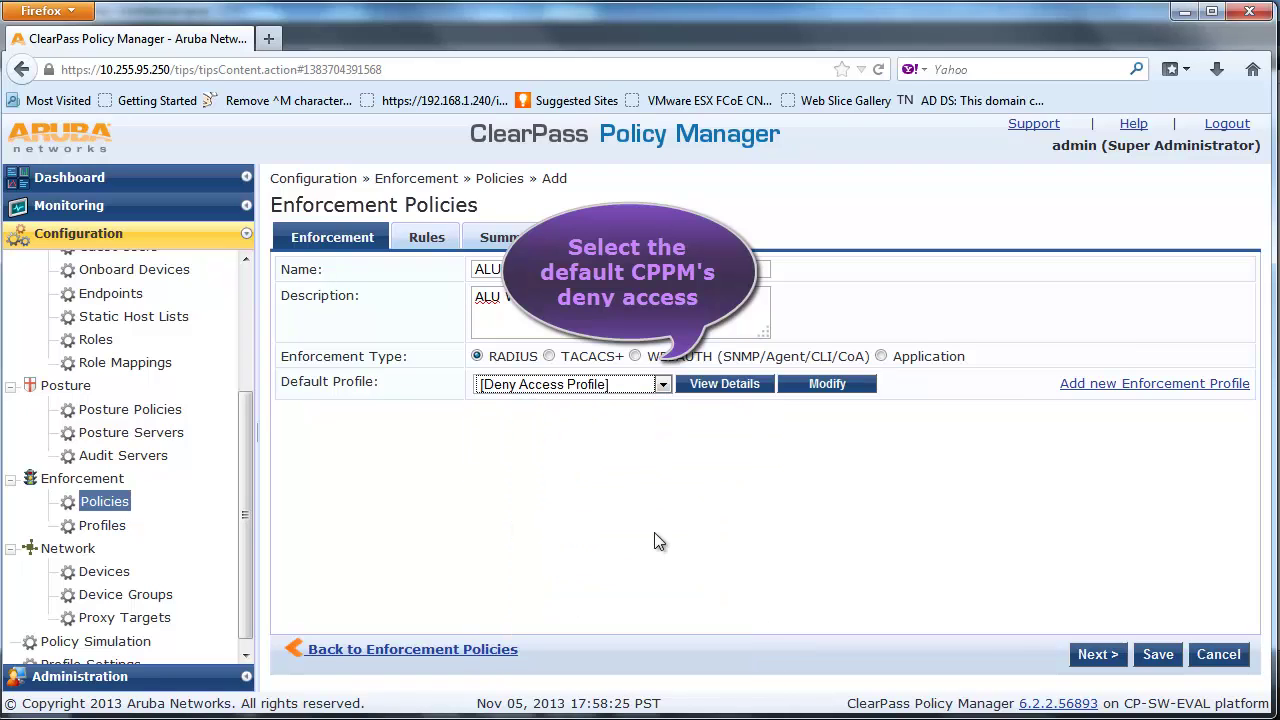
pyautogui.click(1096, 656)
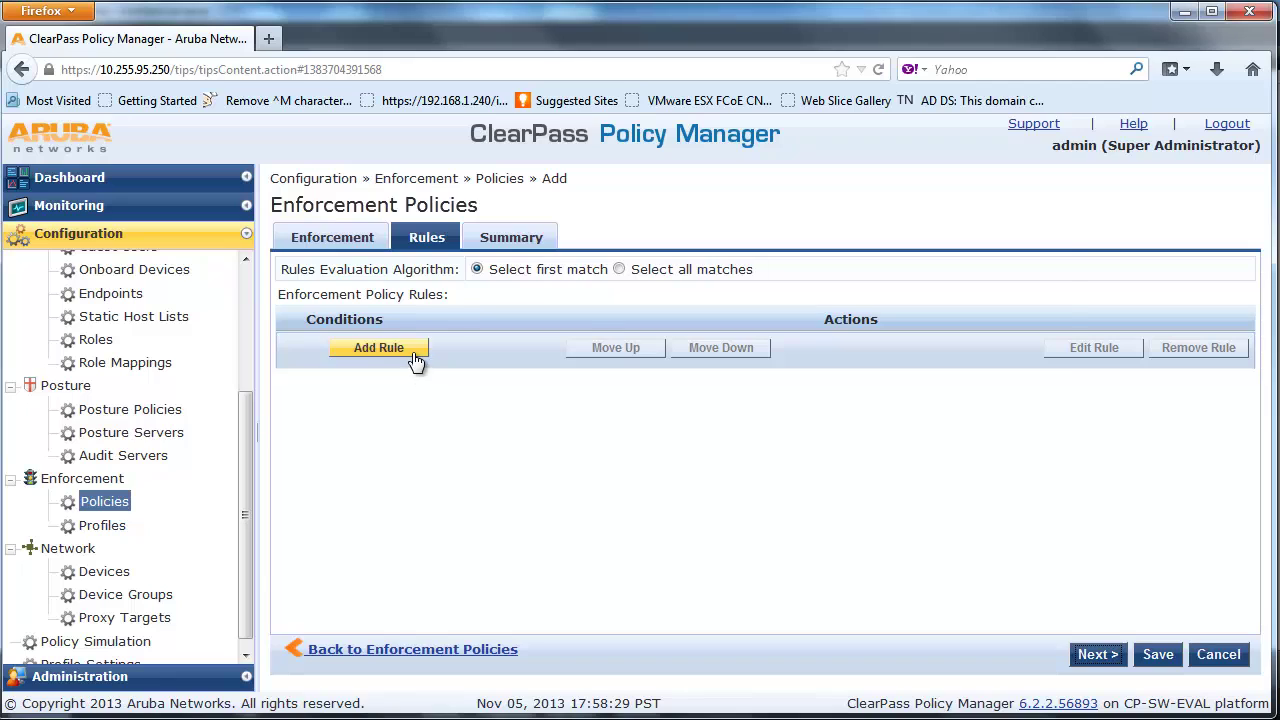
# Add a rule with the condition Authentication:MacAuth EQUALS UnknownClient
pyautogui.click(412, 349)
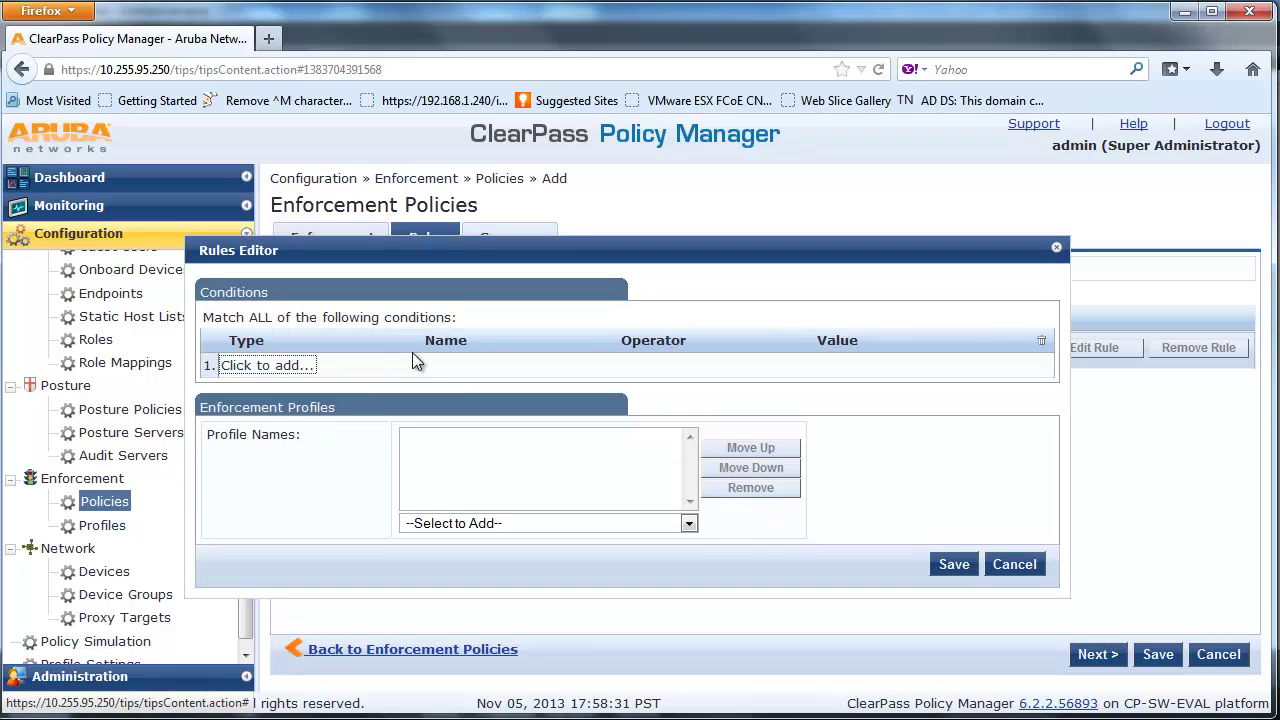
pyautogui.click(356, 365)
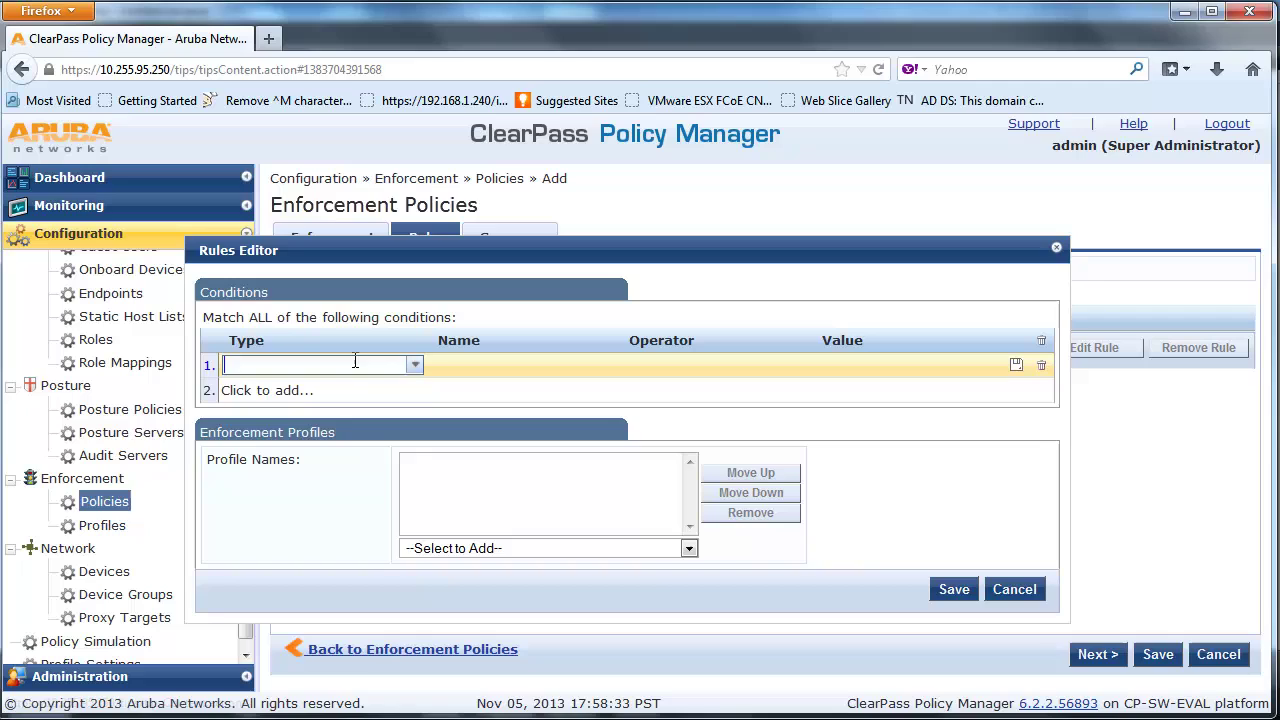
pyautogui.click(413, 366)
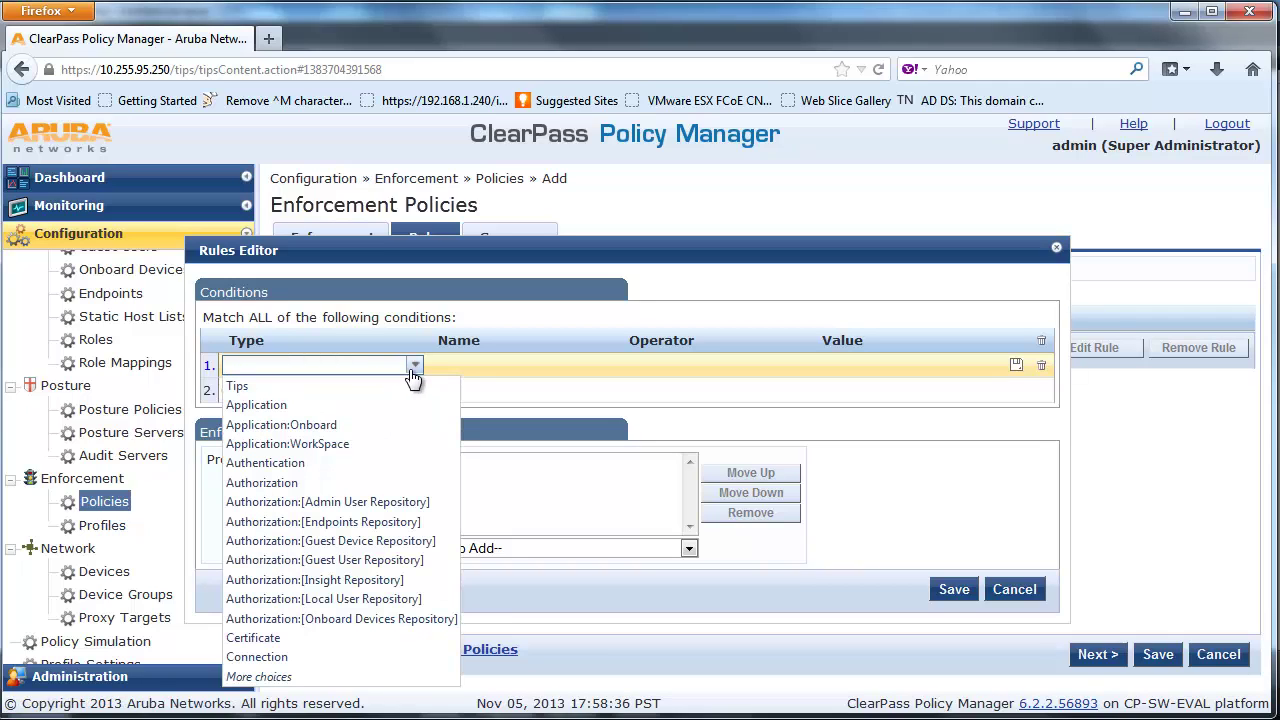
pyautogui.click(397, 460)
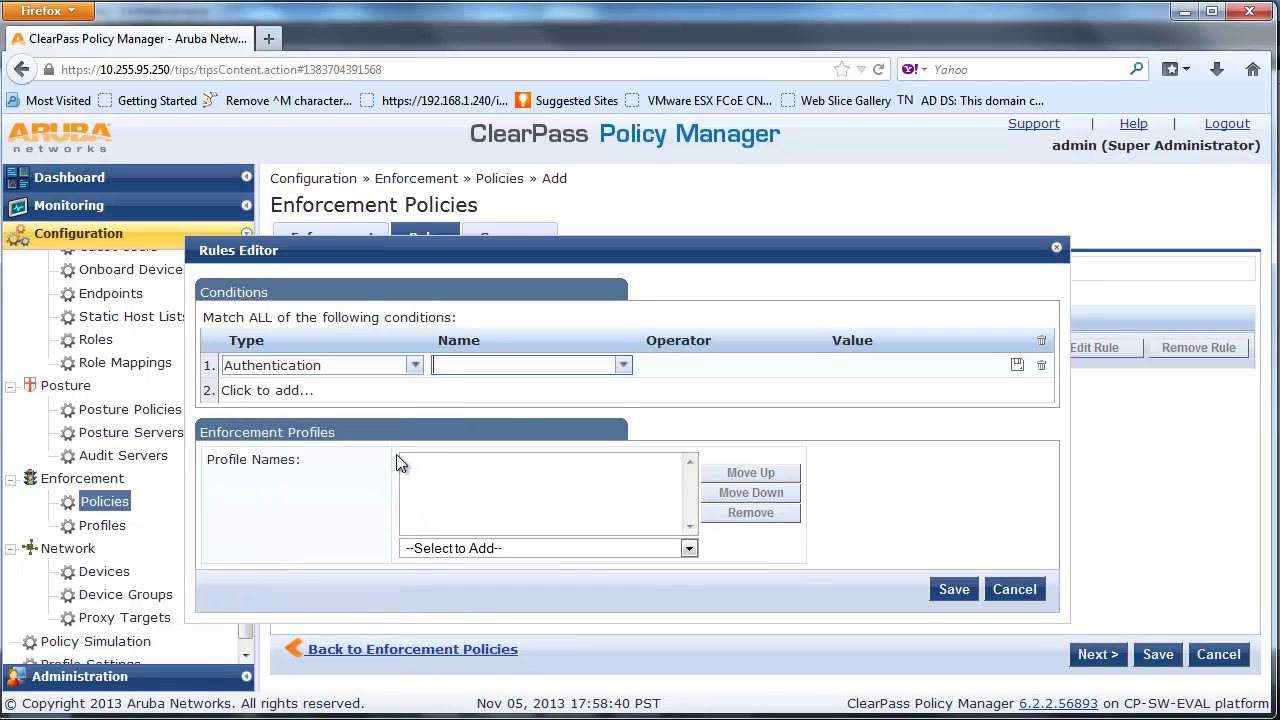
pyautogui.click(622, 368)
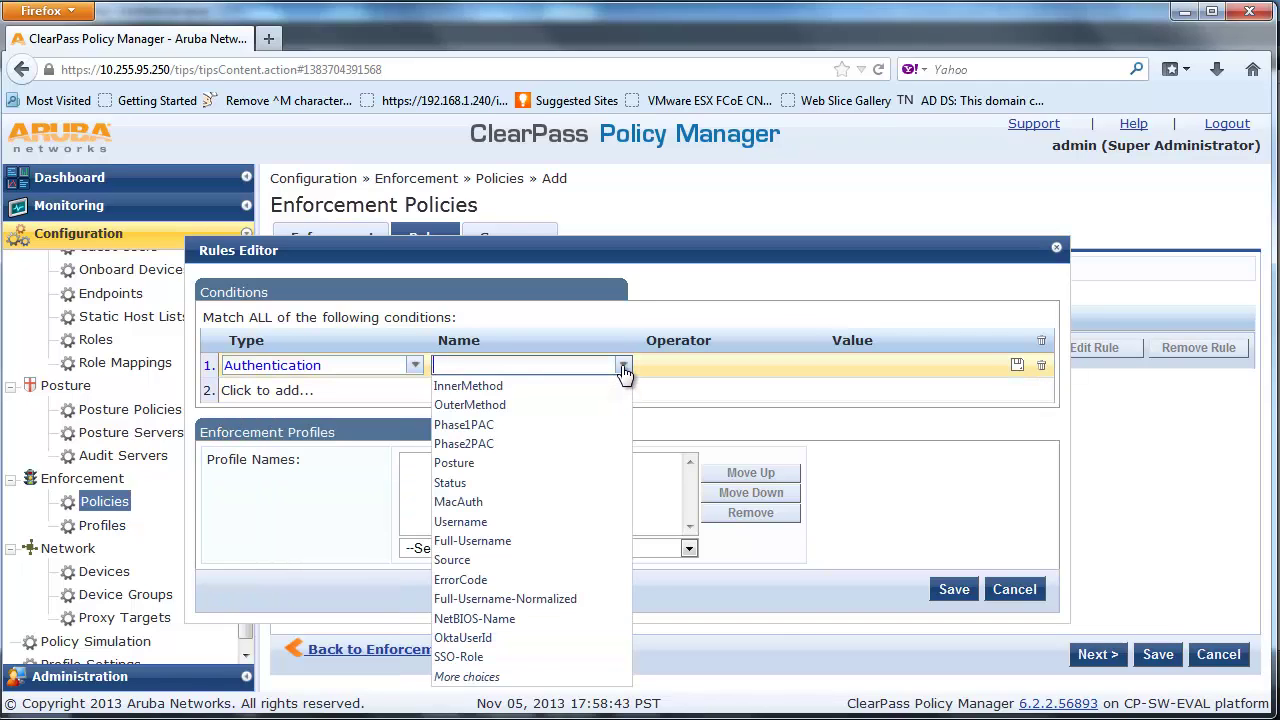
pyautogui.click(587, 503)
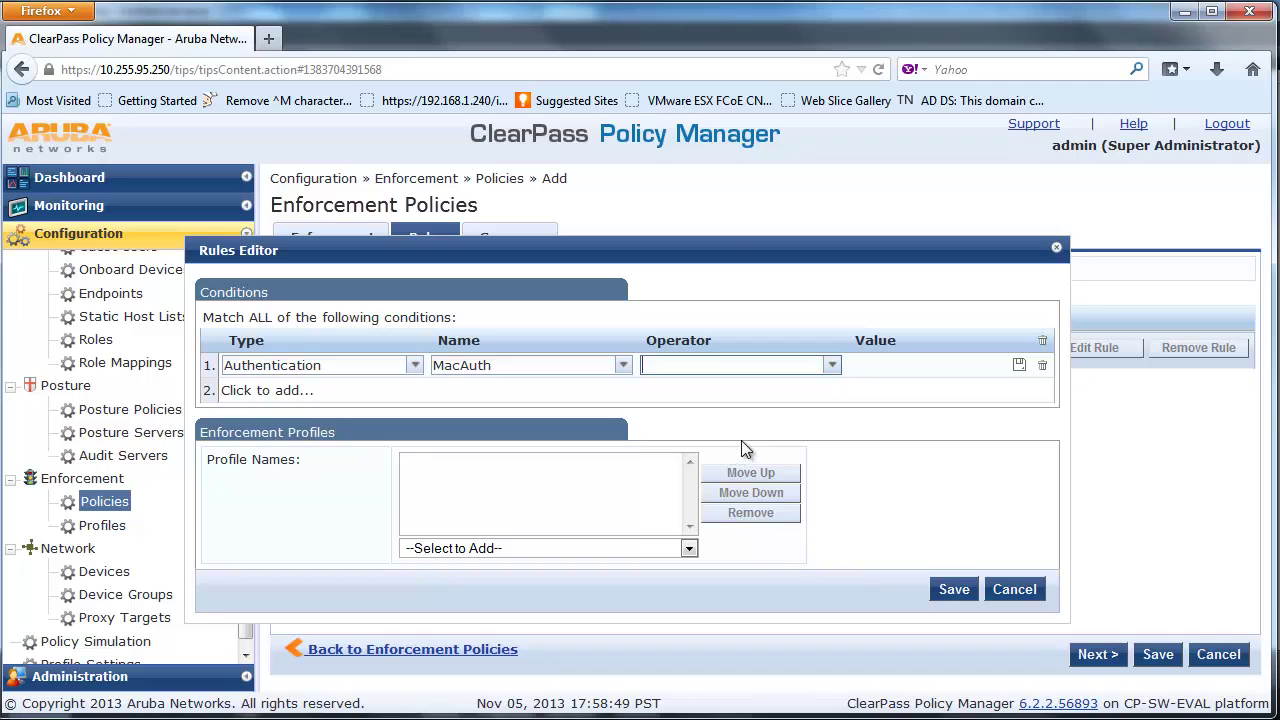
pyautogui.click(832, 366)
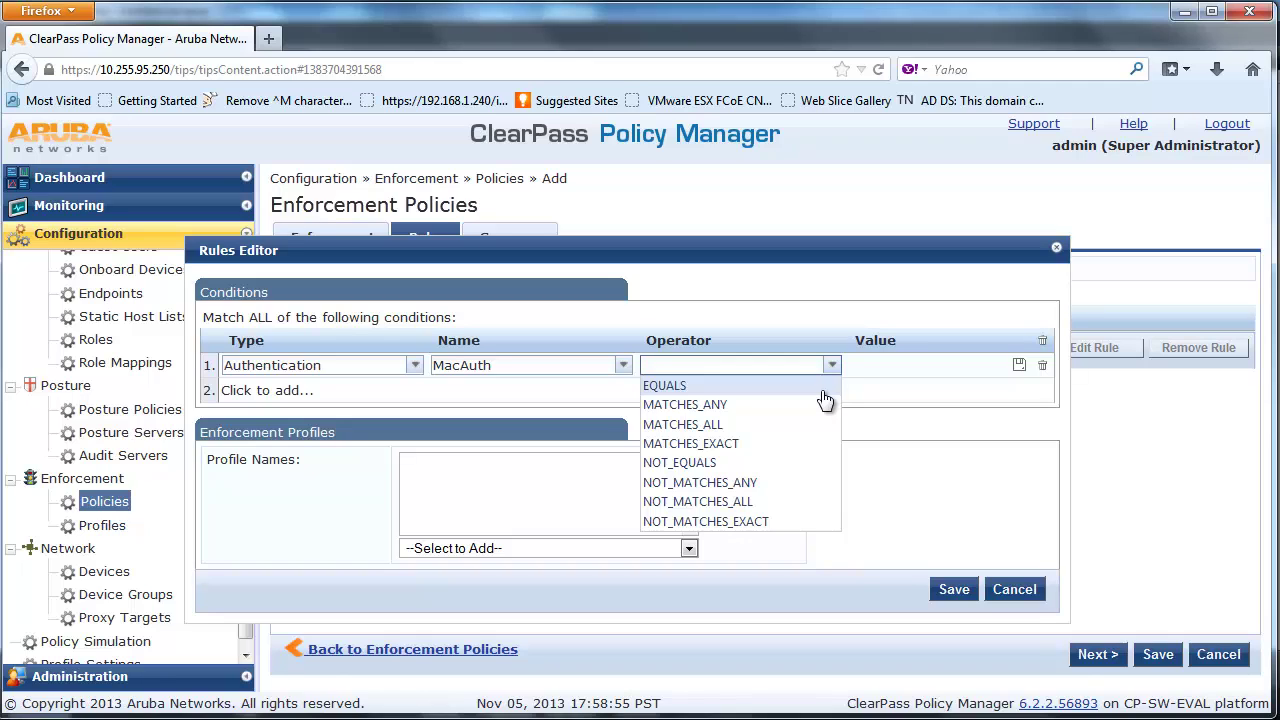
pyautogui.click(821, 390)
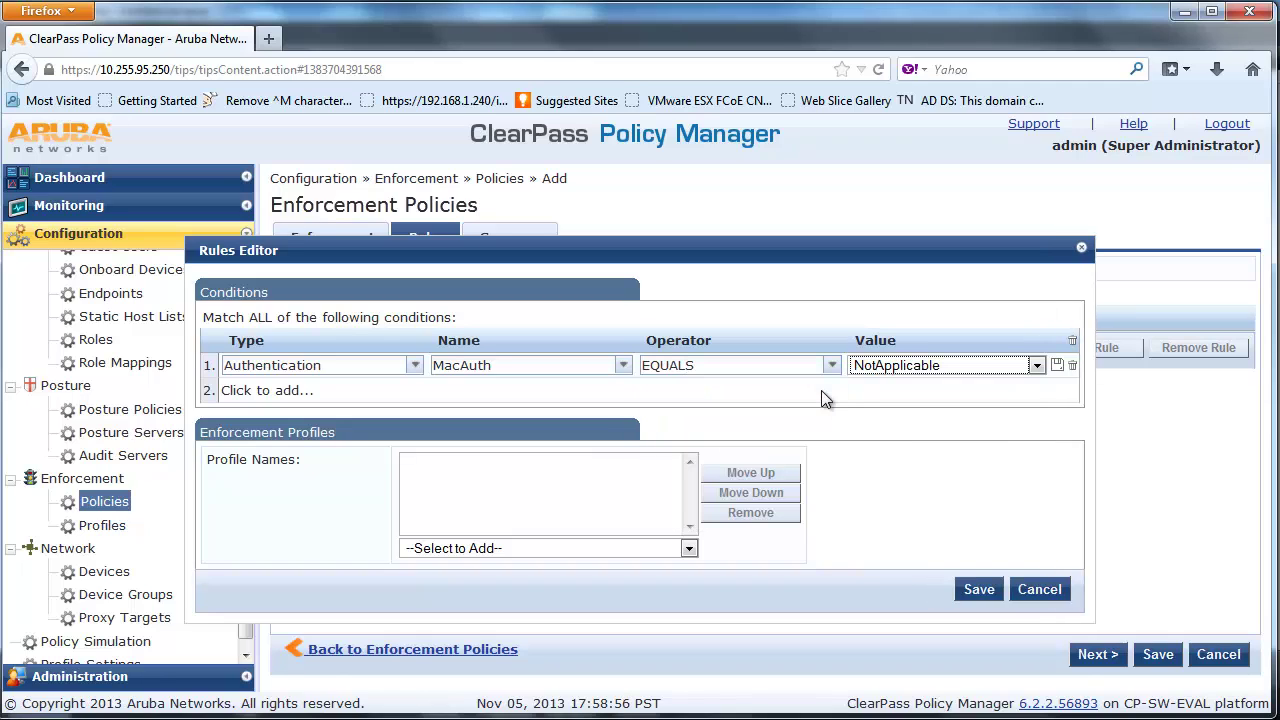
pyautogui.click(1037, 367)
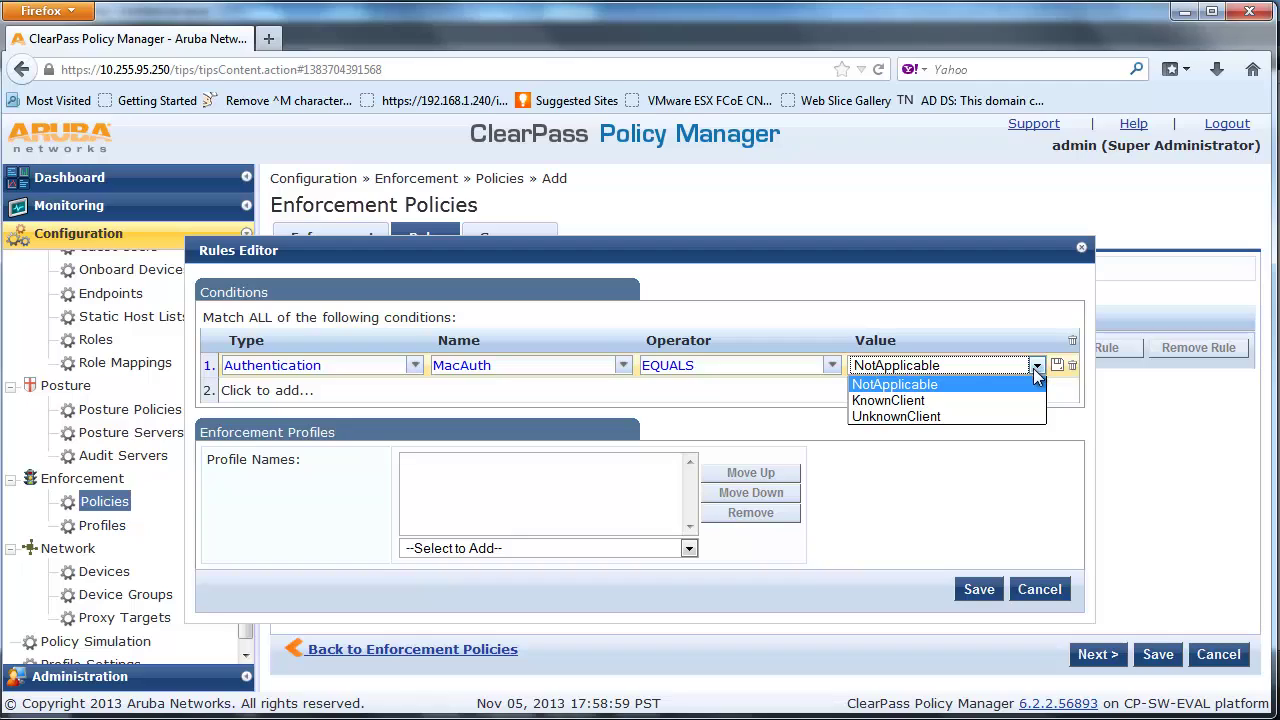
pyautogui.click(1021, 420)
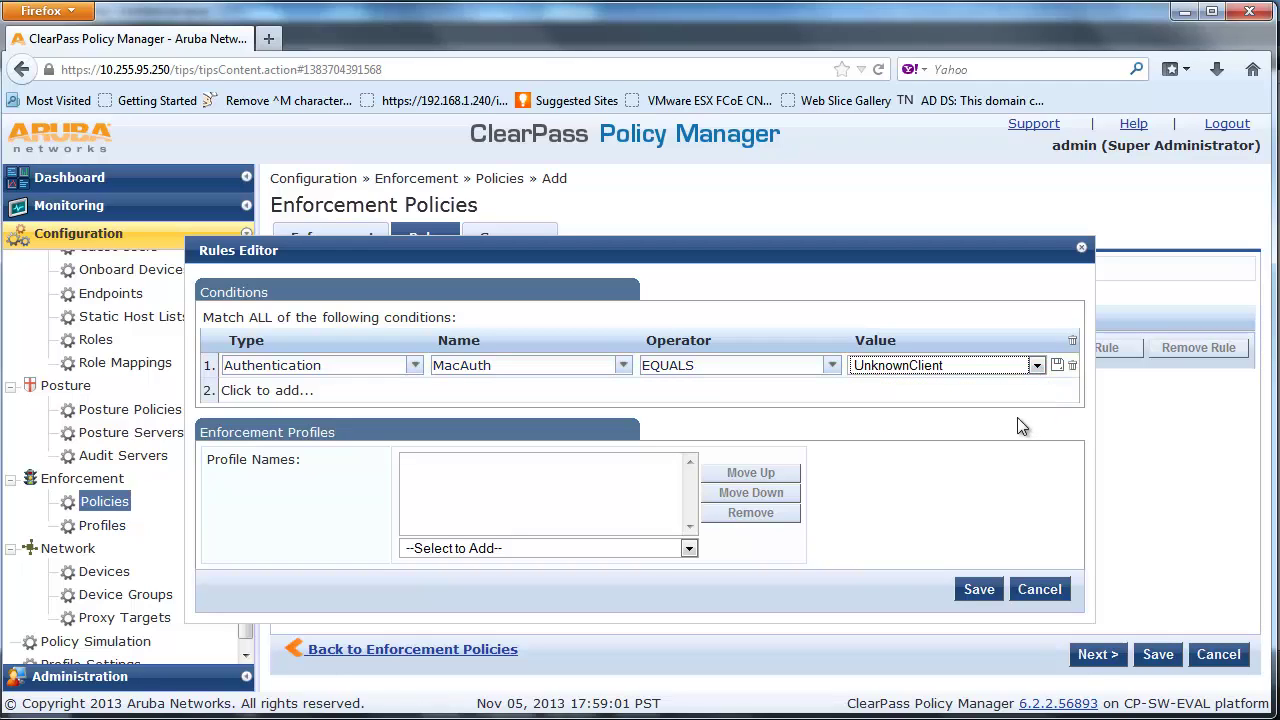
# Apply the [RADIUS] ALU Restricted Profile to the rule and save it
pyautogui.click(689, 548)
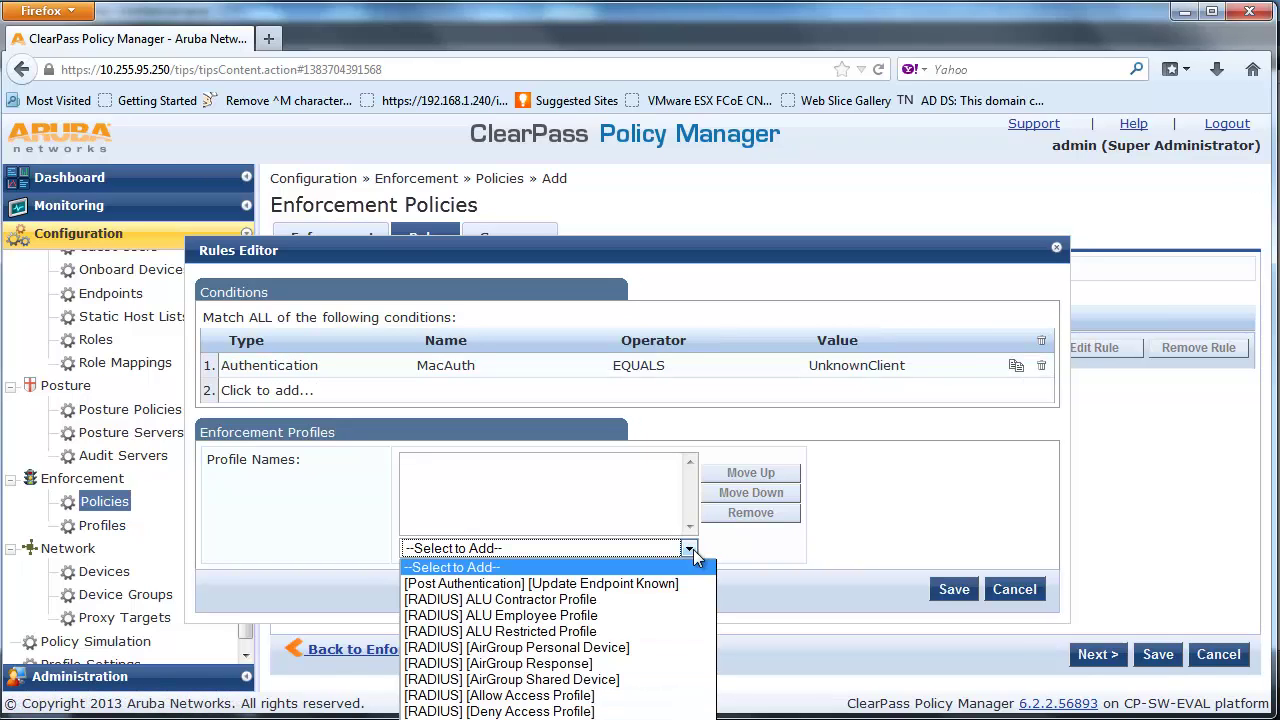
pyautogui.click(683, 631)
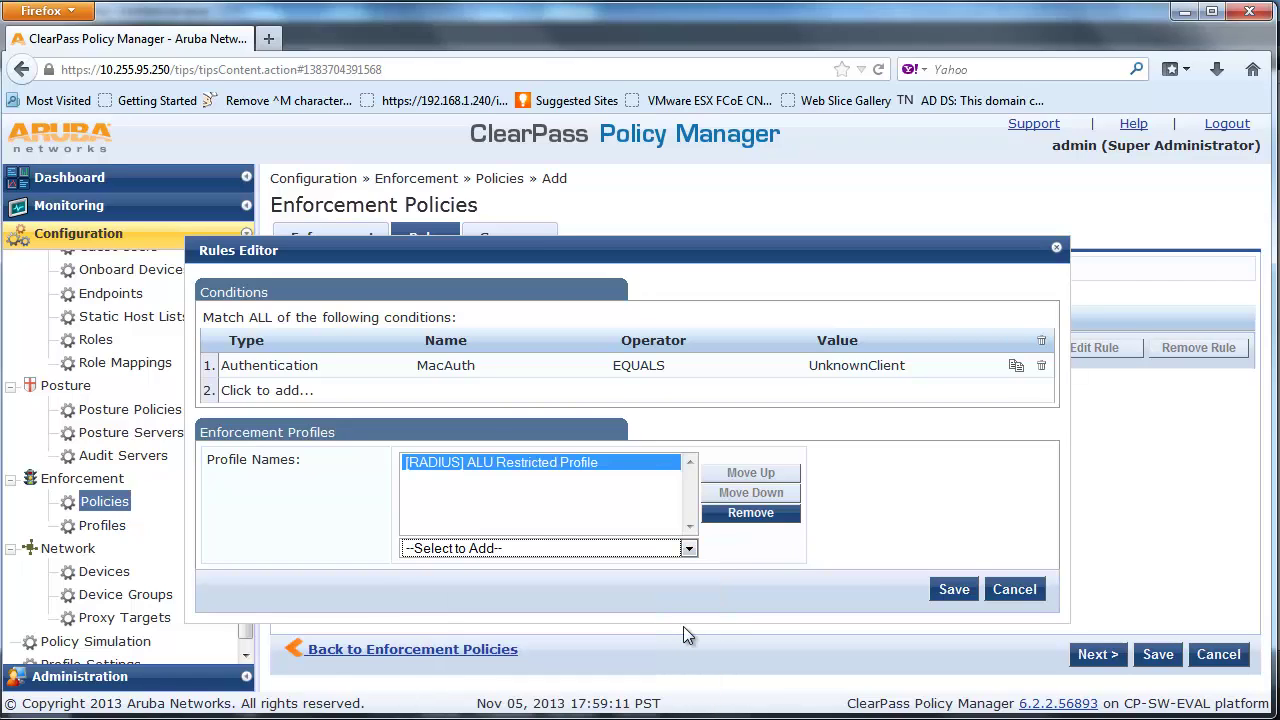
pyautogui.click(953, 592)
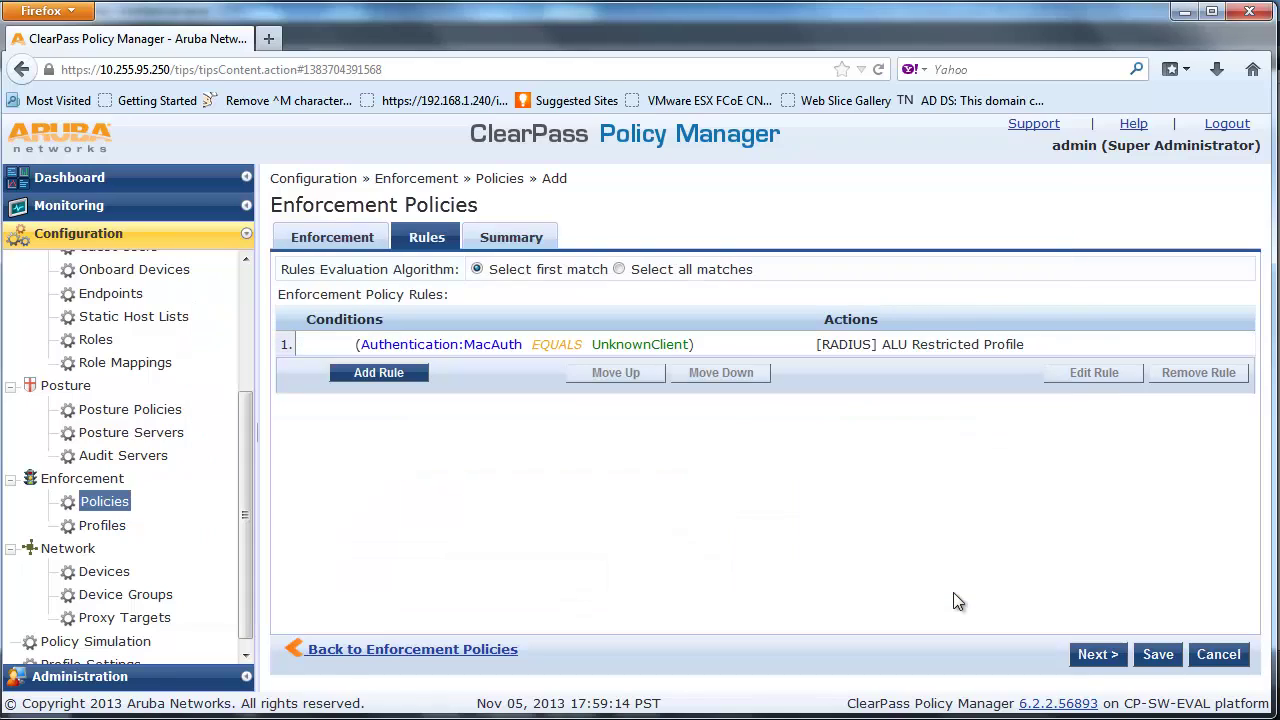
# Save ALU Wired MAC Enforcement Policy from its Summary tab, then begin another enforcement policy
pyautogui.click(1106, 658)
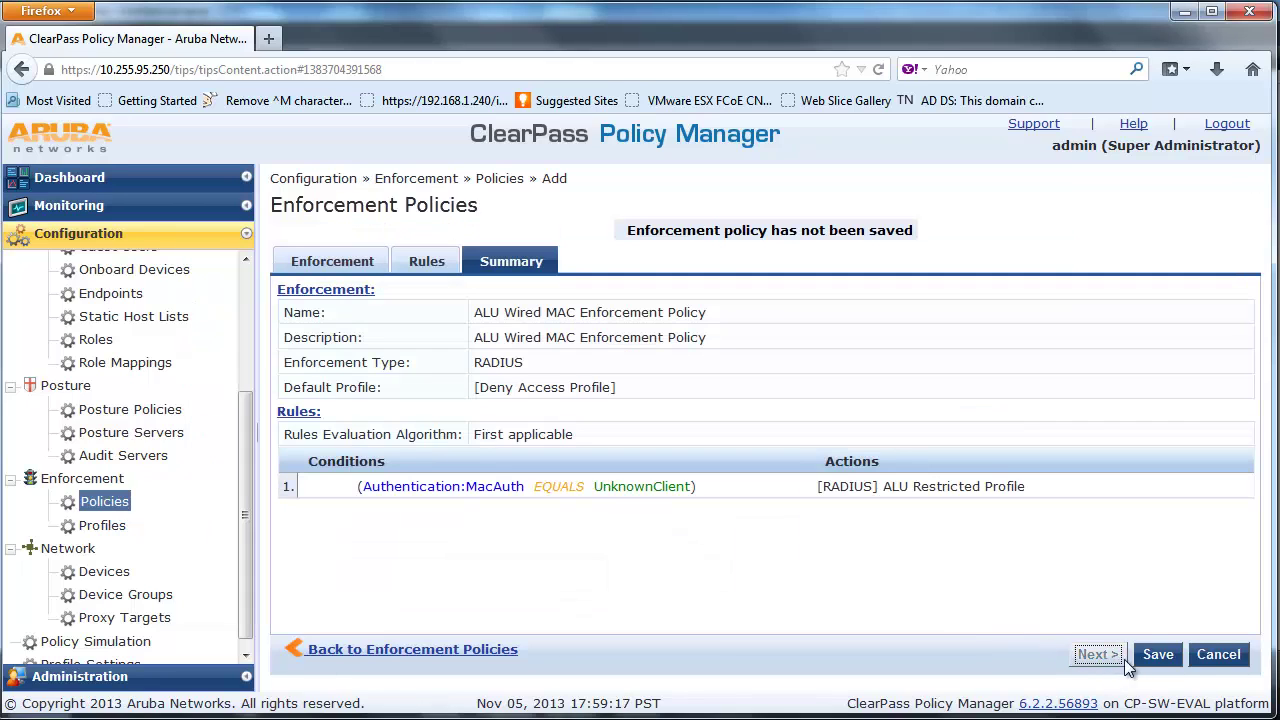
pyautogui.click(1155, 660)
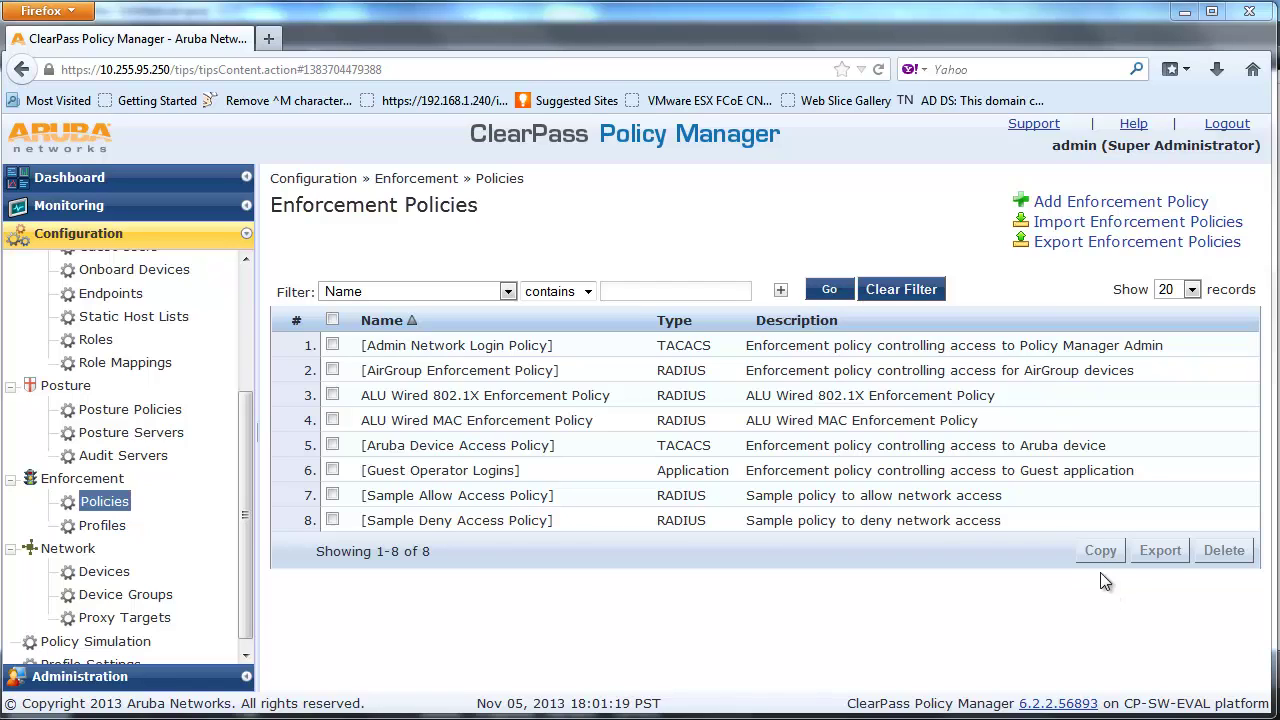
pyautogui.click(1077, 209)
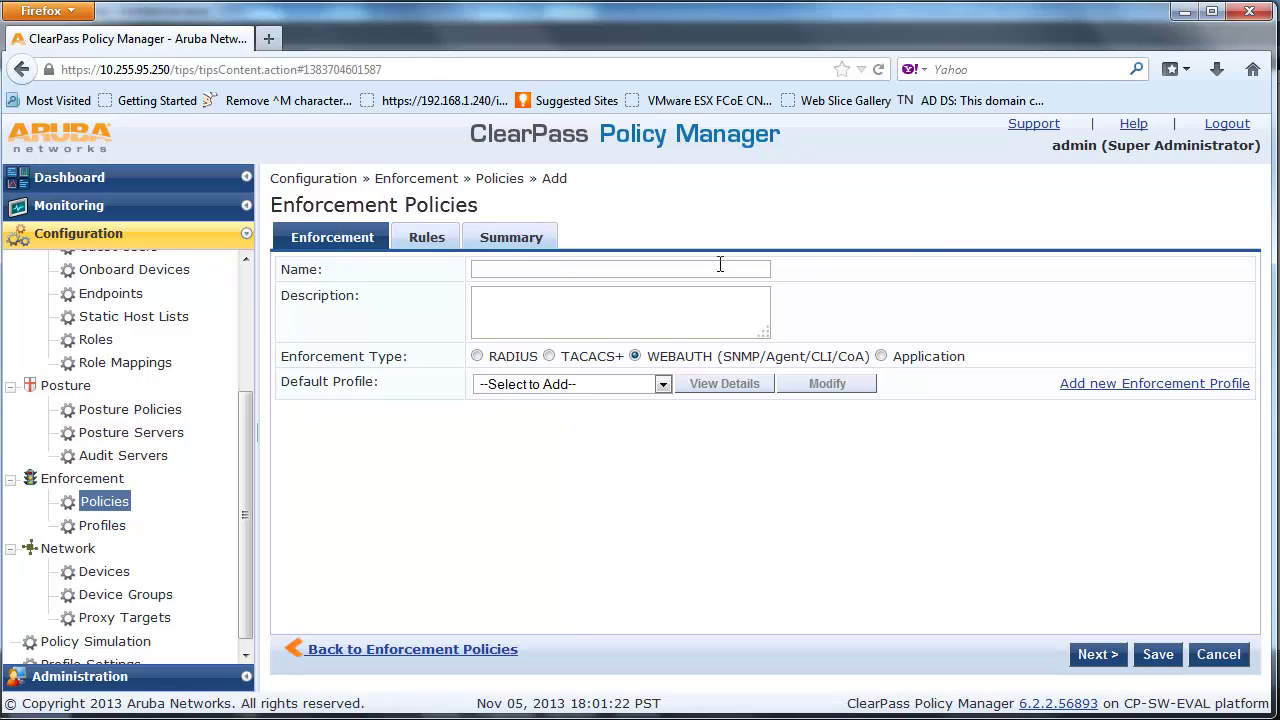
# Name it 'ALU Wired Captive Portal Enforcement Policy', default [Update Endpoint Known], name copied into Description
pyautogui.click(720, 266)
pyautogui.write('ALU')
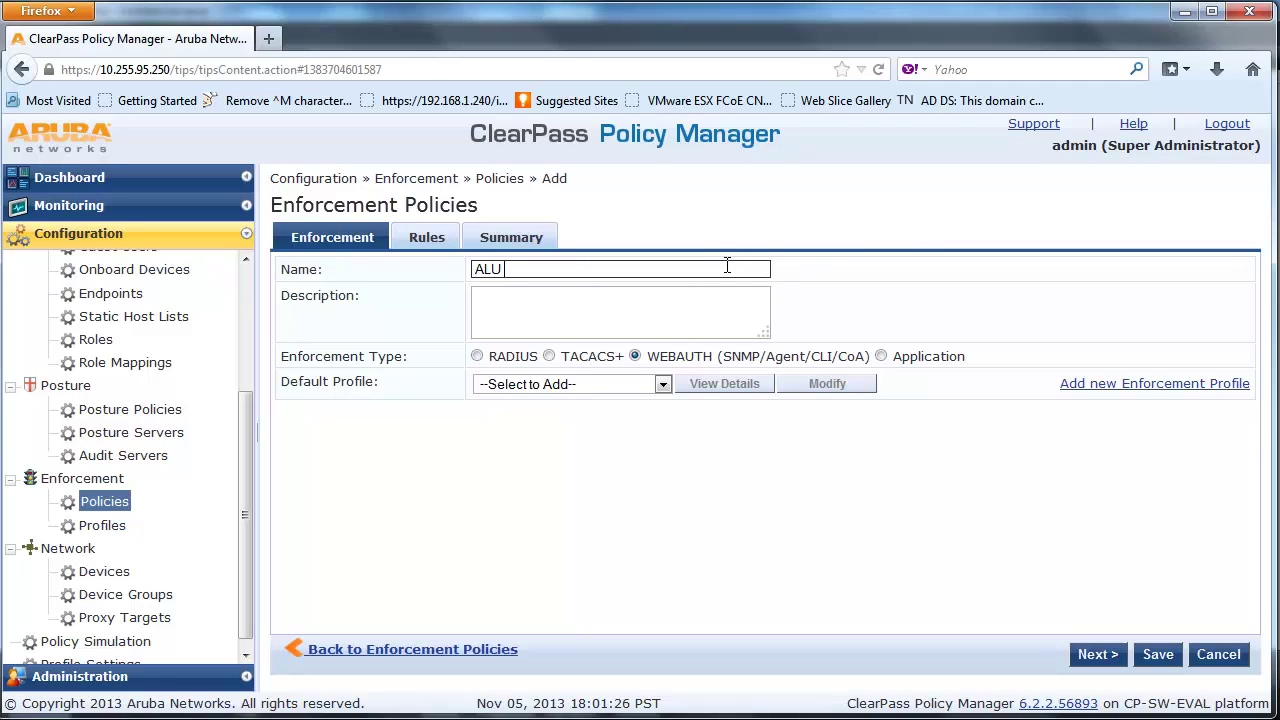
pyautogui.write(' W')
pyautogui.press('BackSpace')
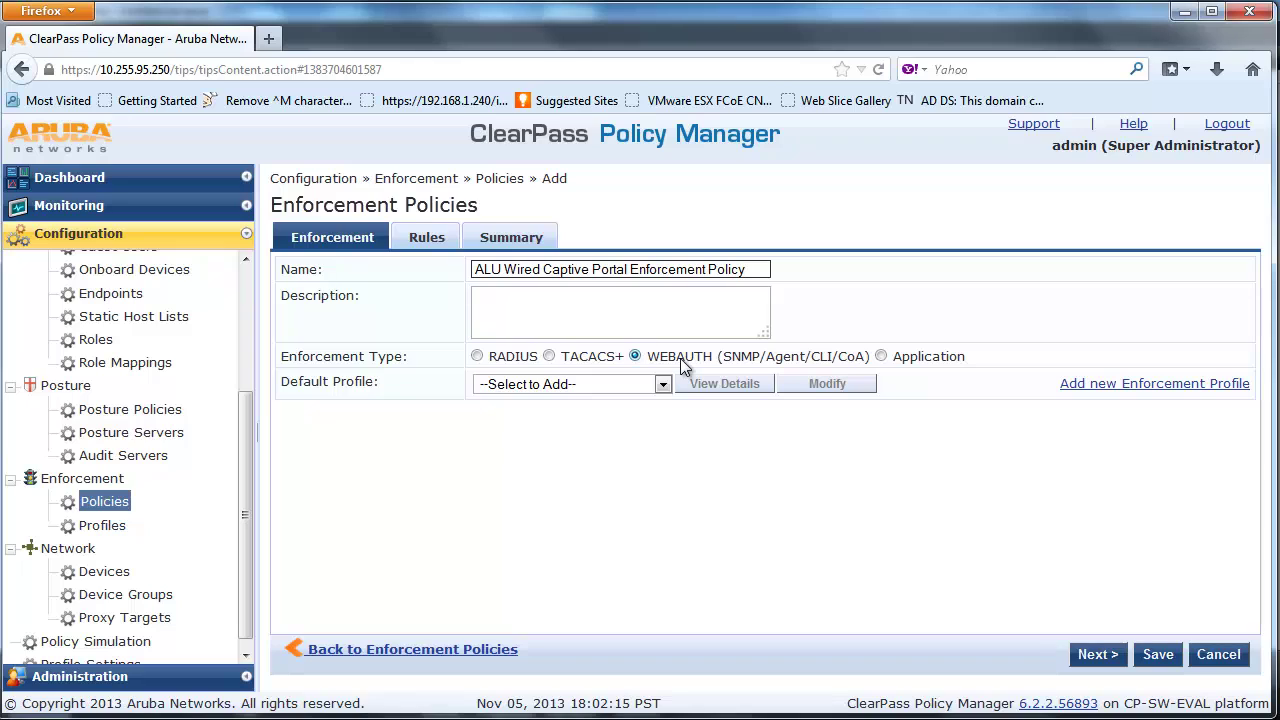
pyautogui.click(662, 385)
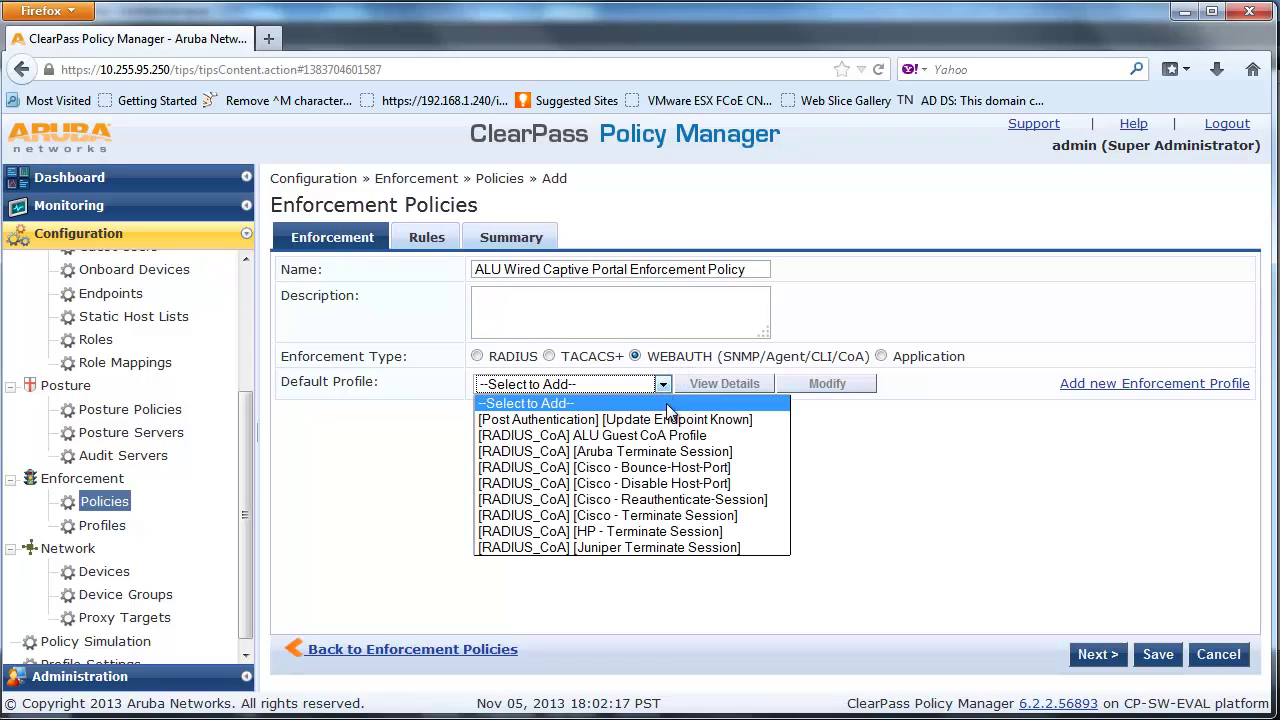
pyautogui.click(668, 420)
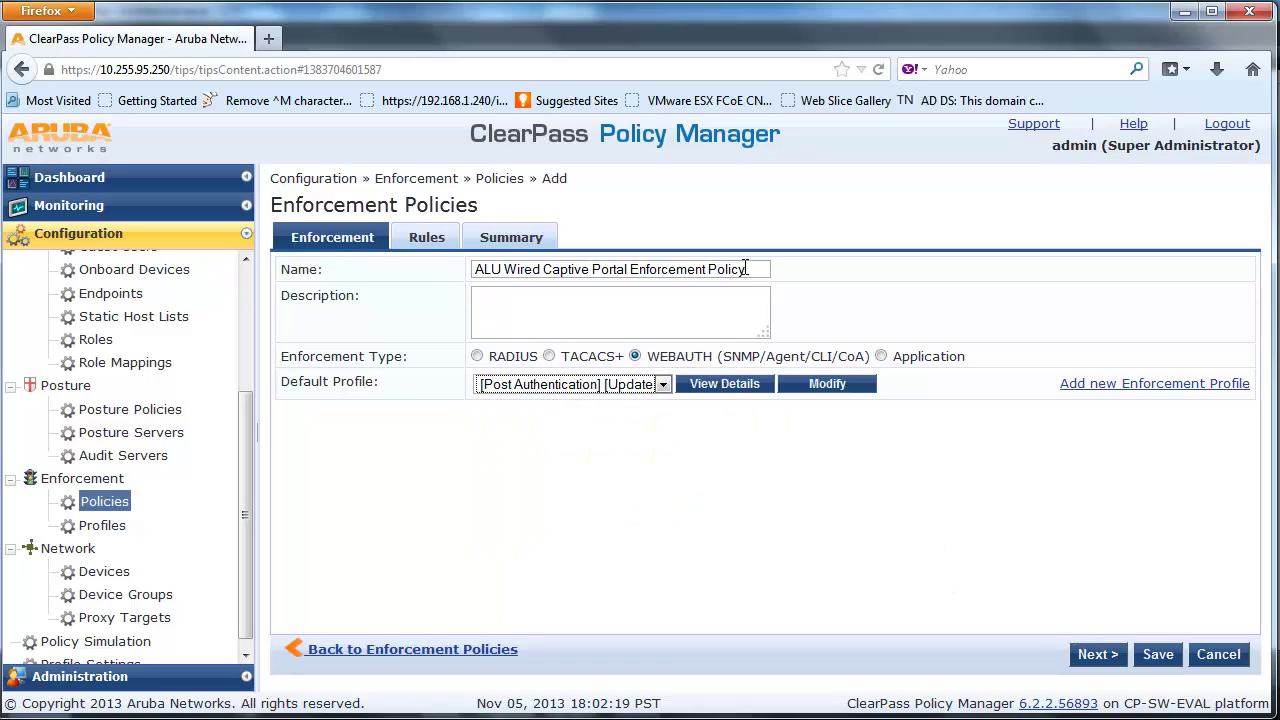
pyautogui.moveTo(746, 269); pyautogui.dragTo(343, 228)
pyautogui.hotkey('ctrl', 'c')
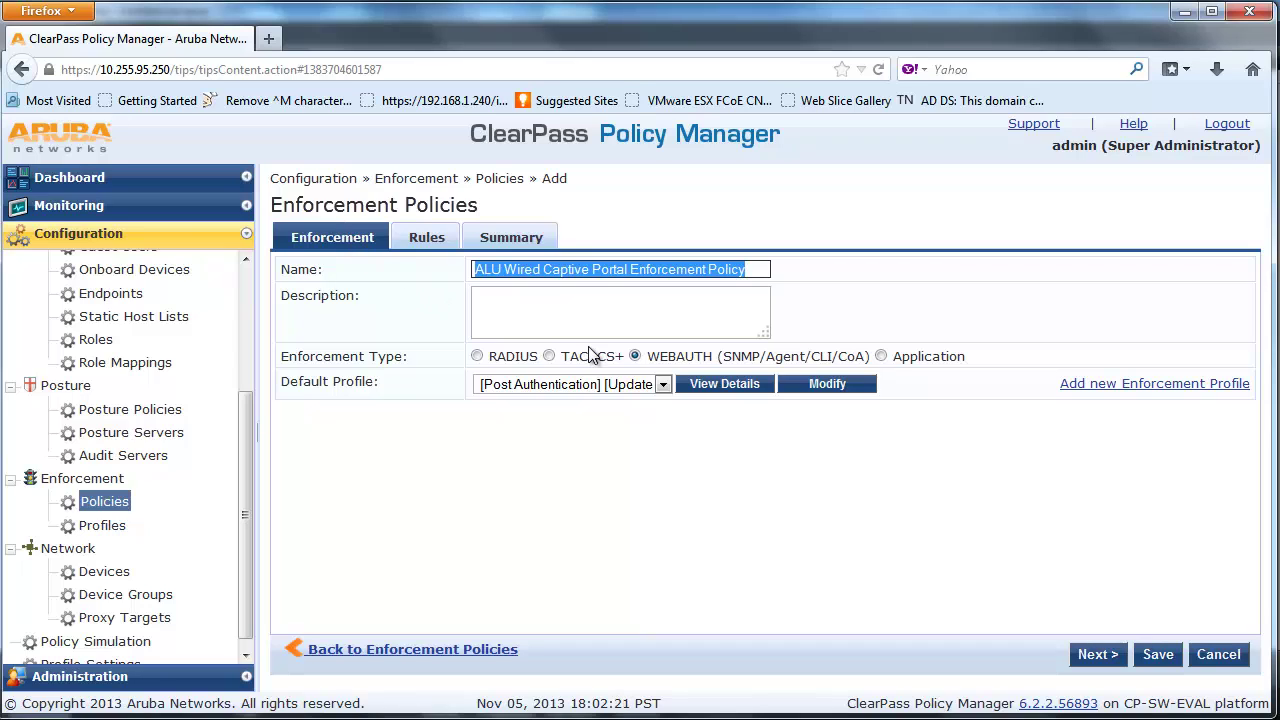
pyautogui.click(582, 325)
pyautogui.hotkey('ctrl', 'v')
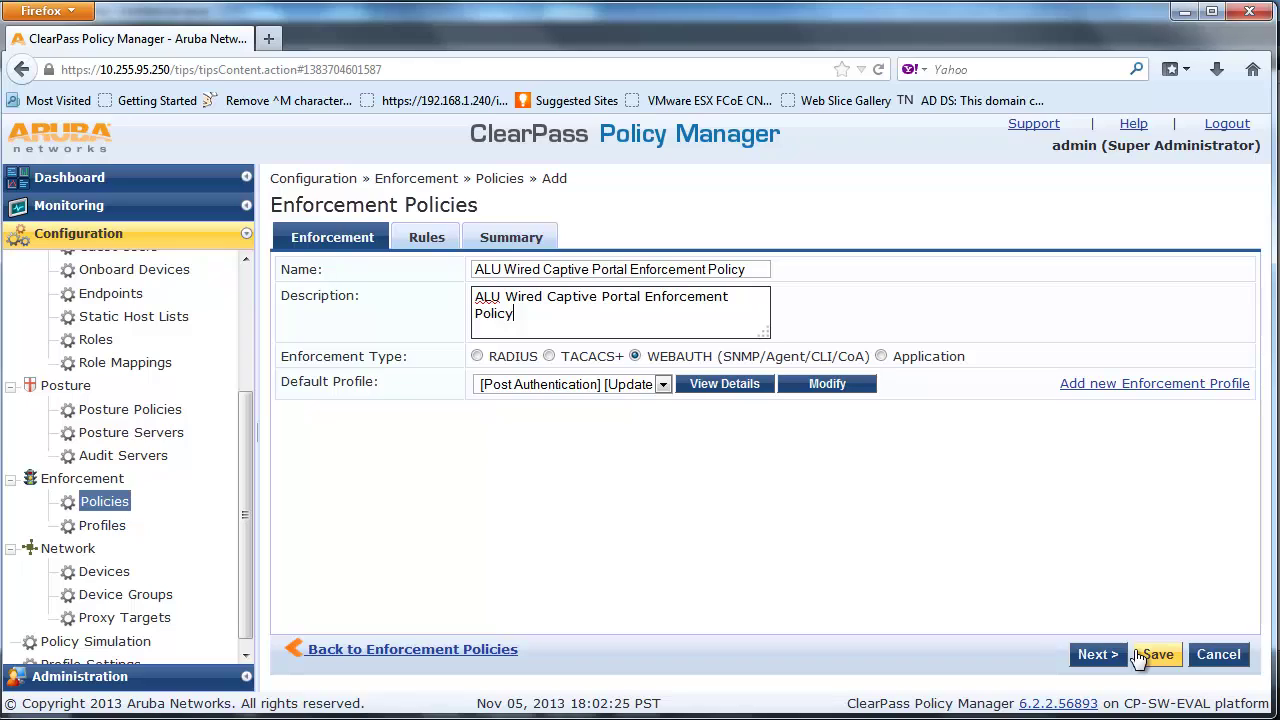
pyautogui.click(1104, 654)
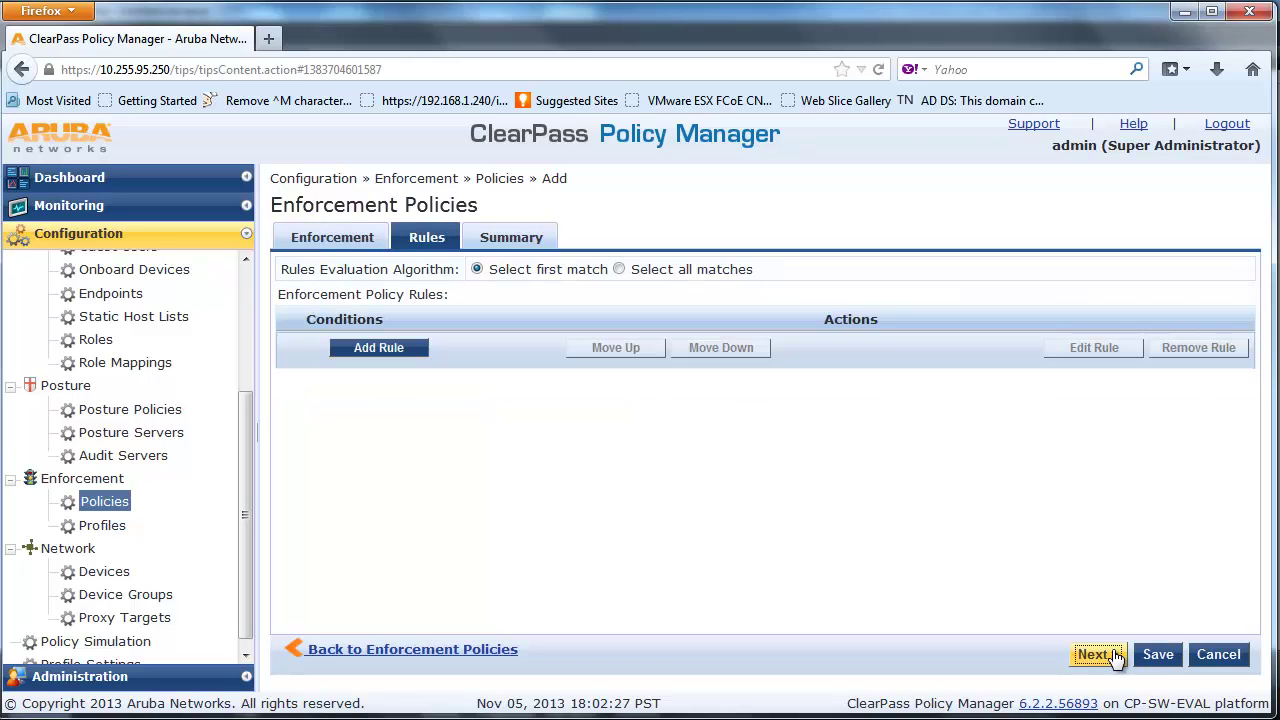
# Add a rule with the condition Tips:Role EQUALS [Guest]
pyautogui.click(406, 347)
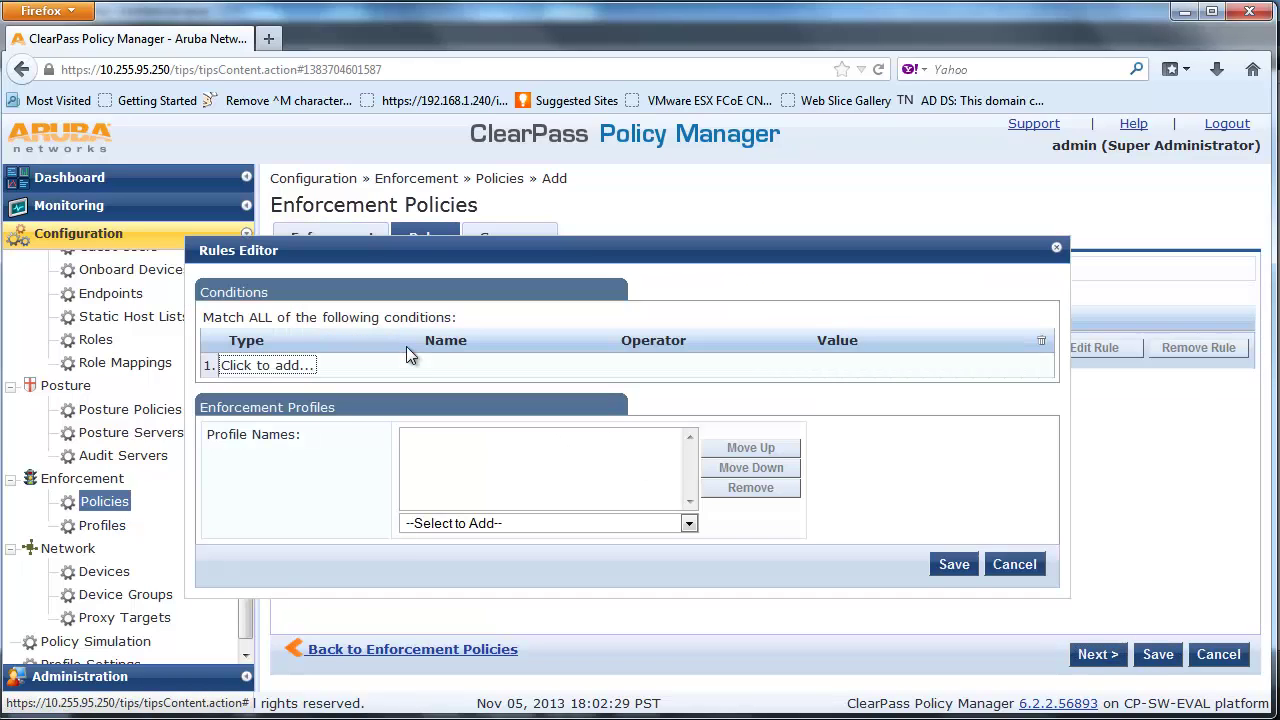
pyautogui.click(383, 366)
pyautogui.click(414, 365)
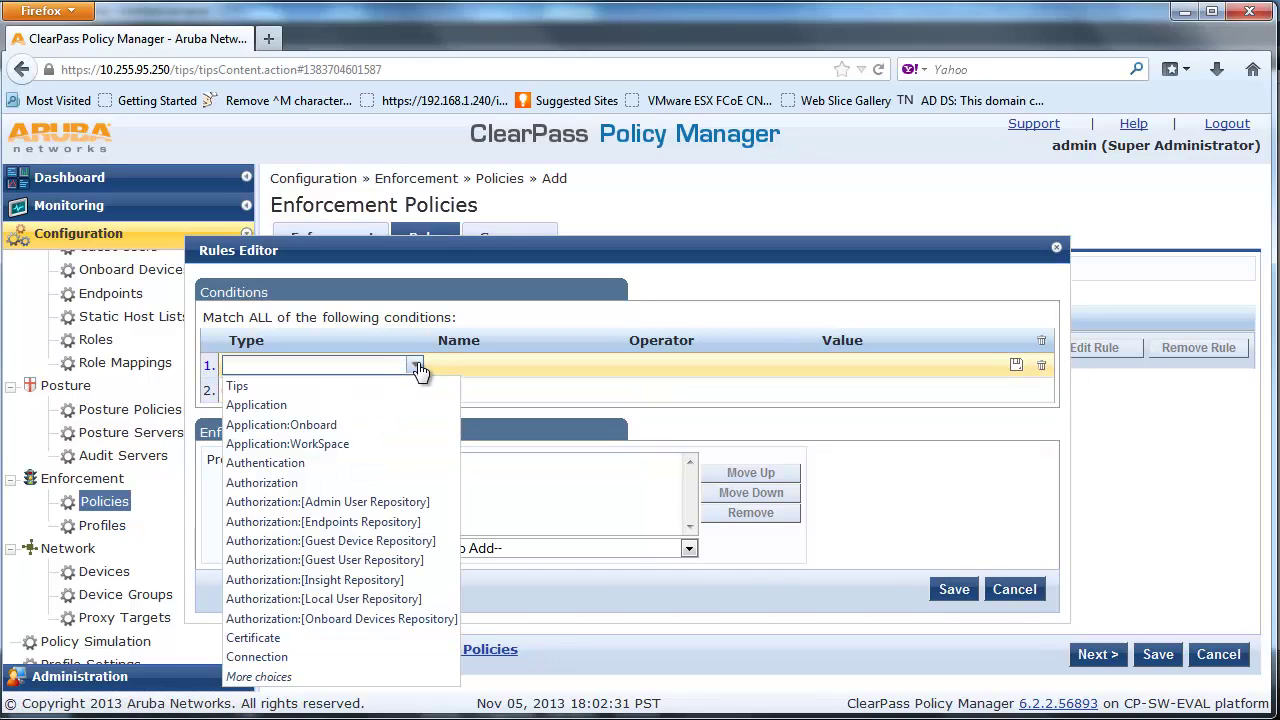
pyautogui.click(397, 387)
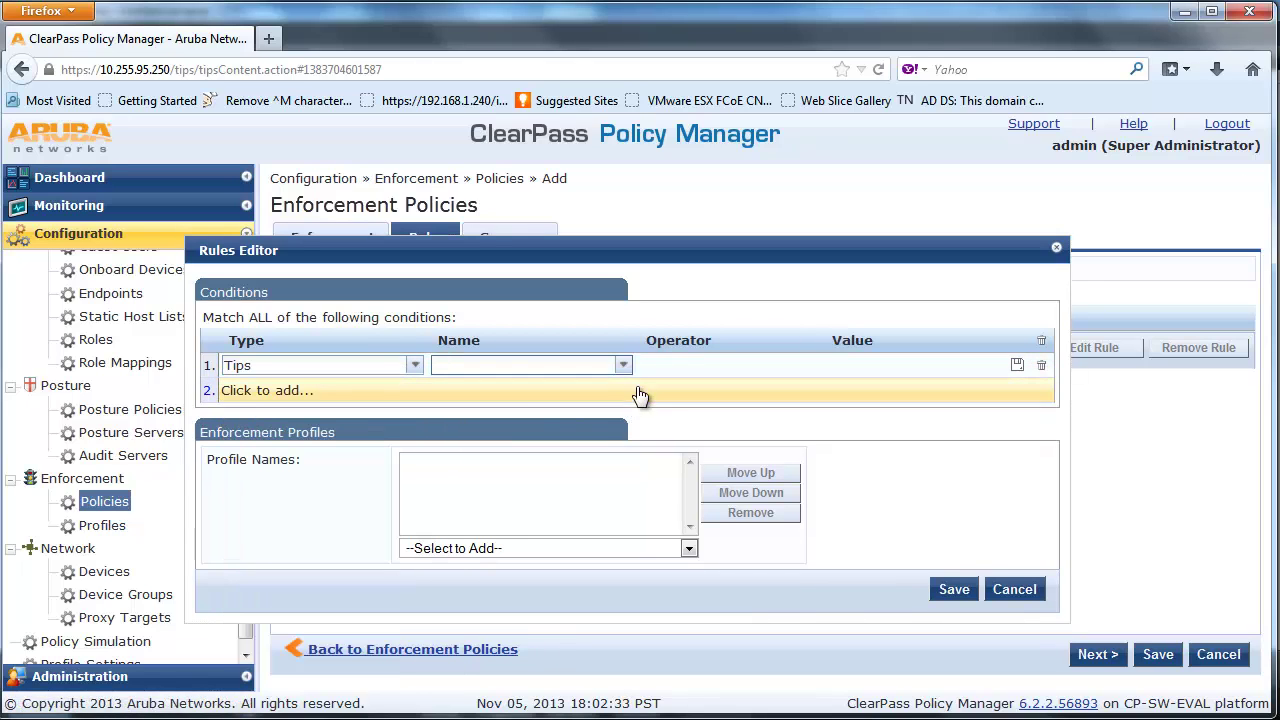
pyautogui.click(624, 366)
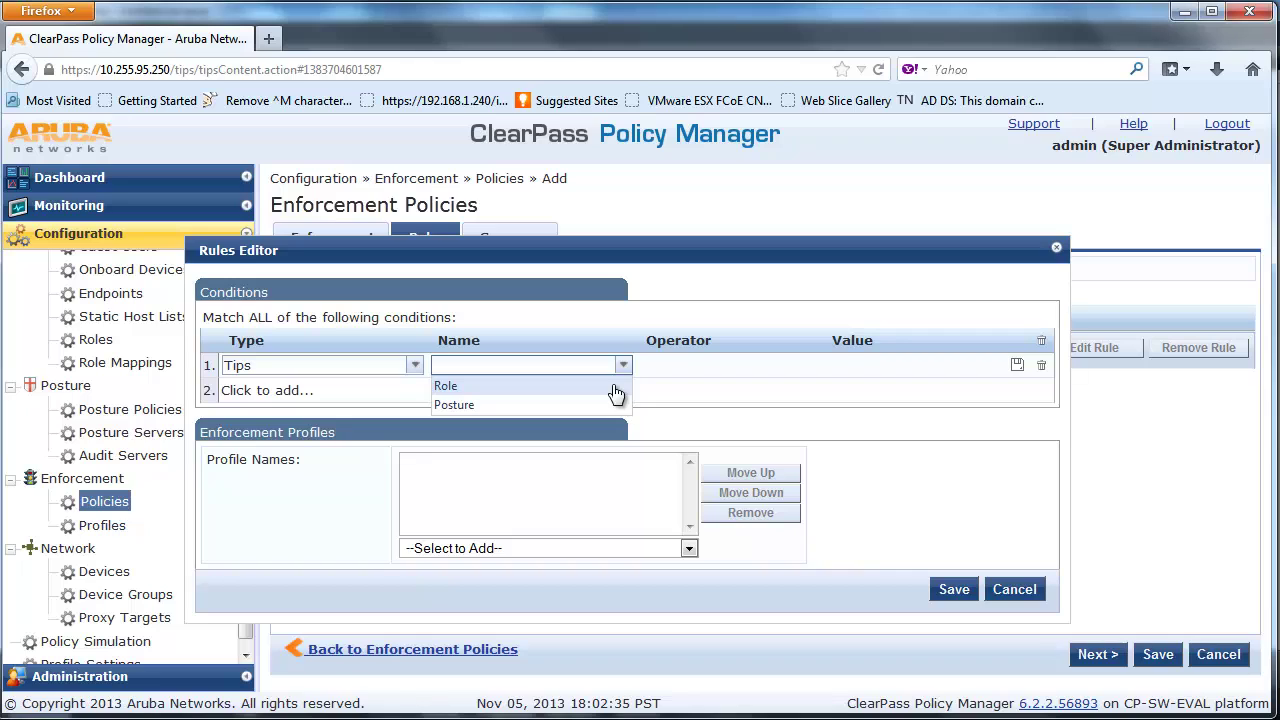
pyautogui.click(612, 382)
pyautogui.click(830, 367)
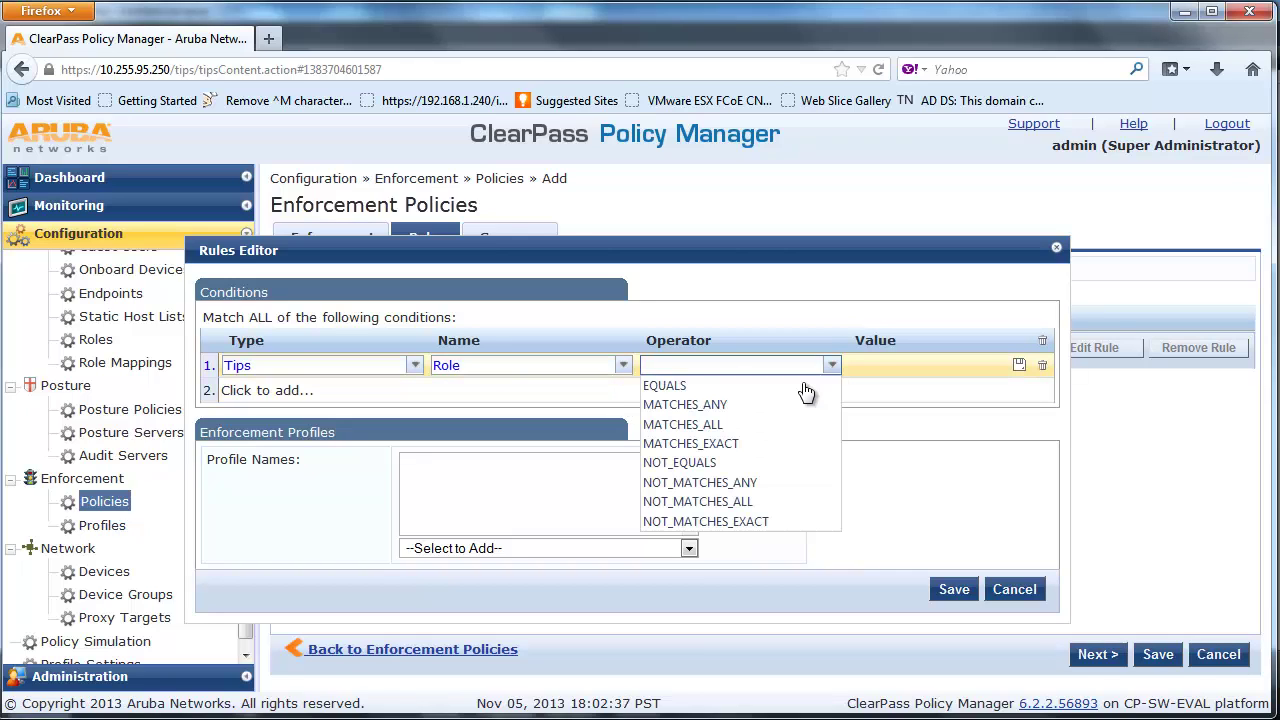
pyautogui.click(802, 382)
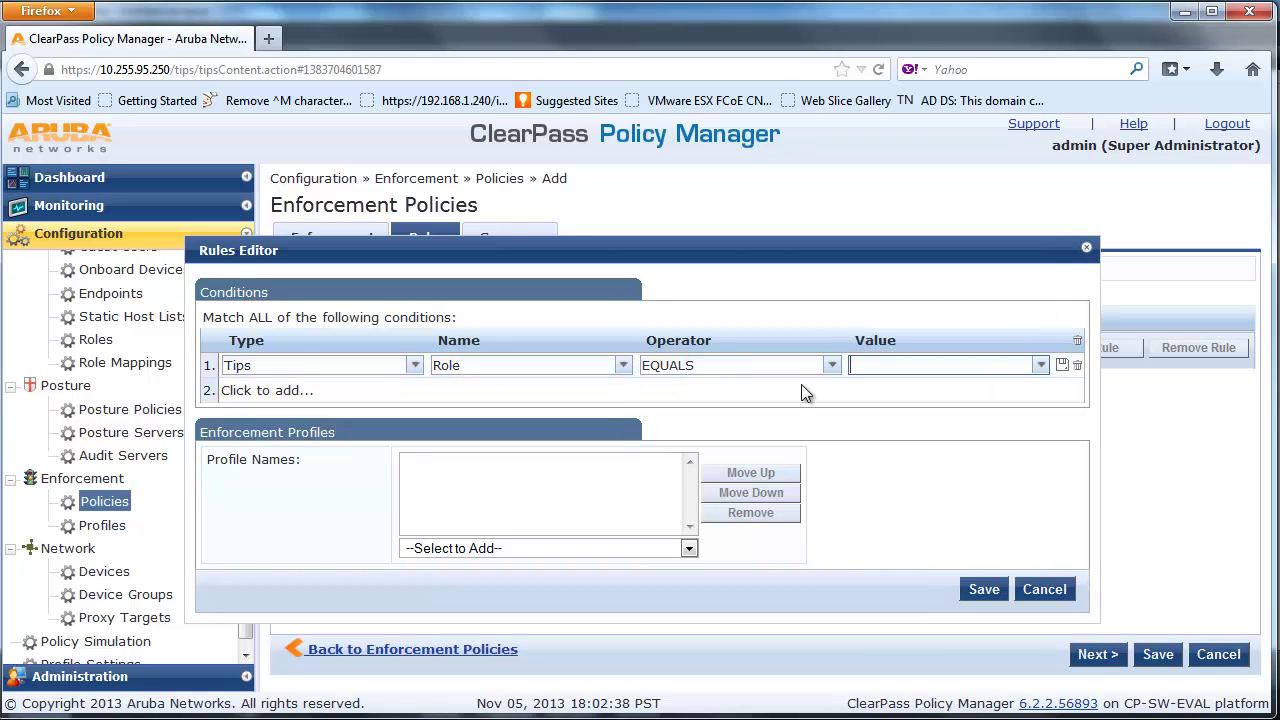
pyautogui.click(1040, 366)
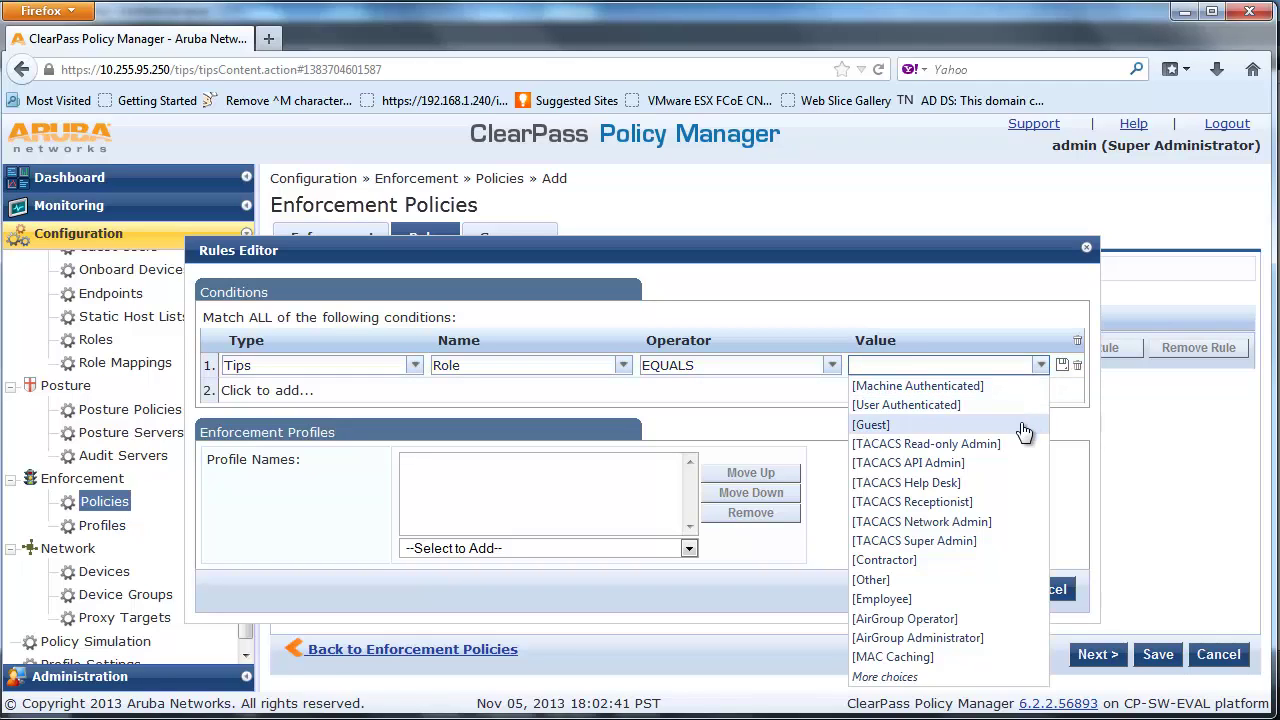
pyautogui.click(1024, 431)
# Apply the [RADIUS_CoA] ALU Guest CoA Profile to the rule, save it, and view the summary
pyautogui.click(691, 547)
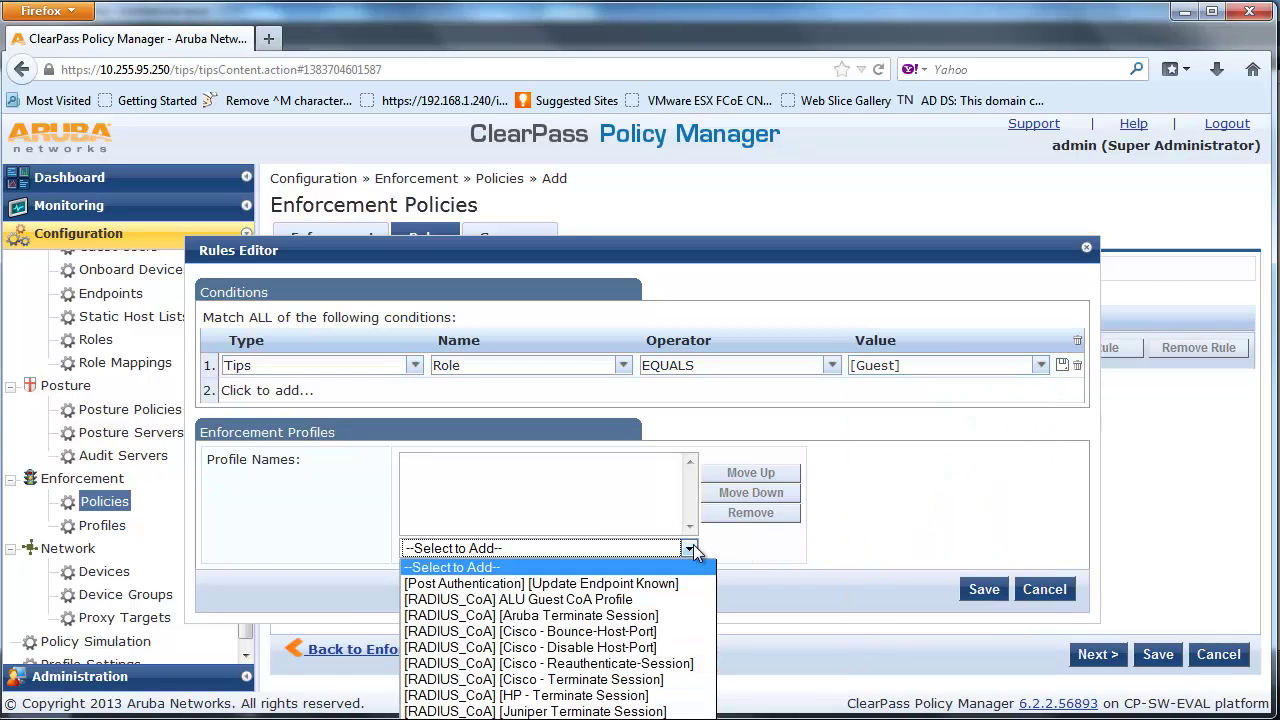
pyautogui.click(665, 599)
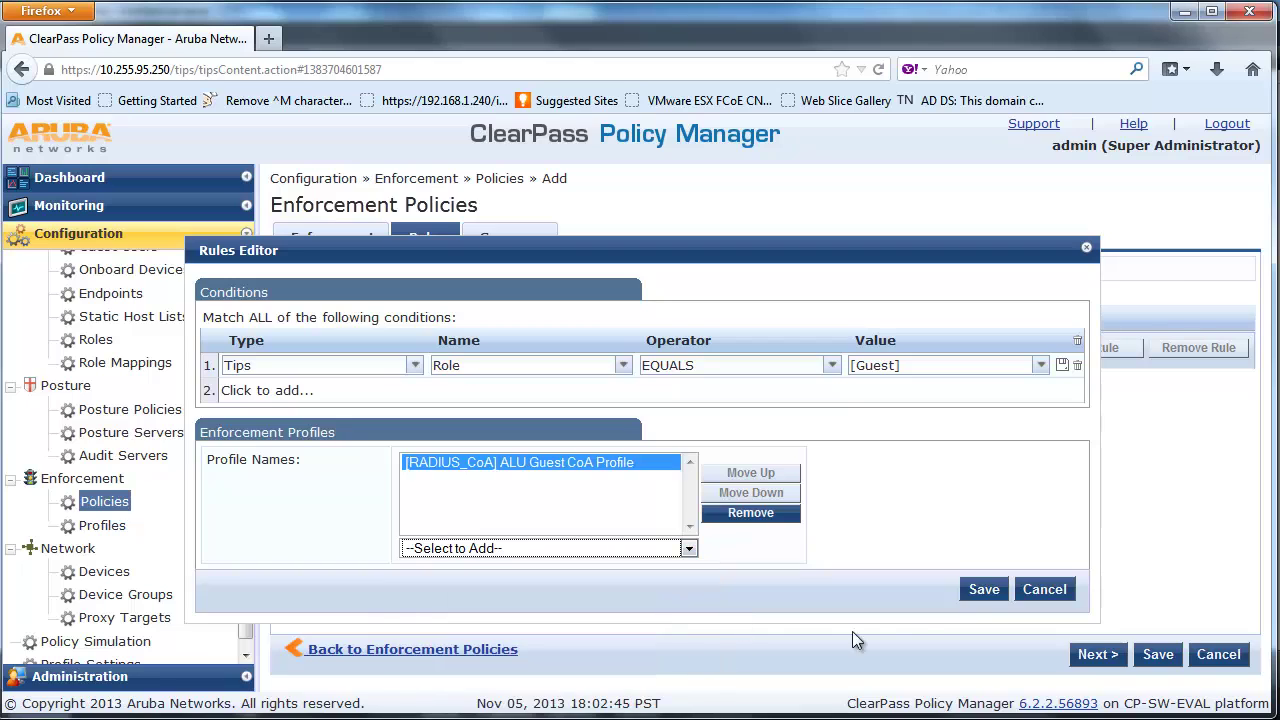
pyautogui.click(981, 590)
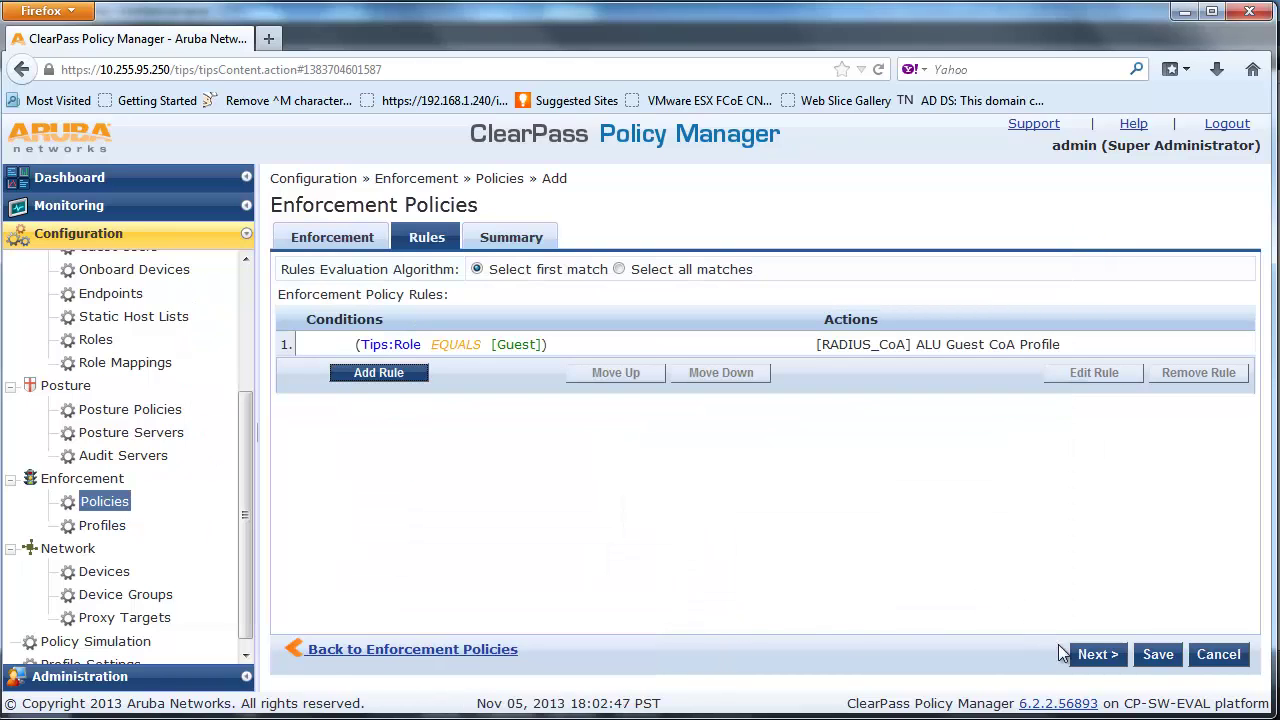
pyautogui.click(1097, 657)
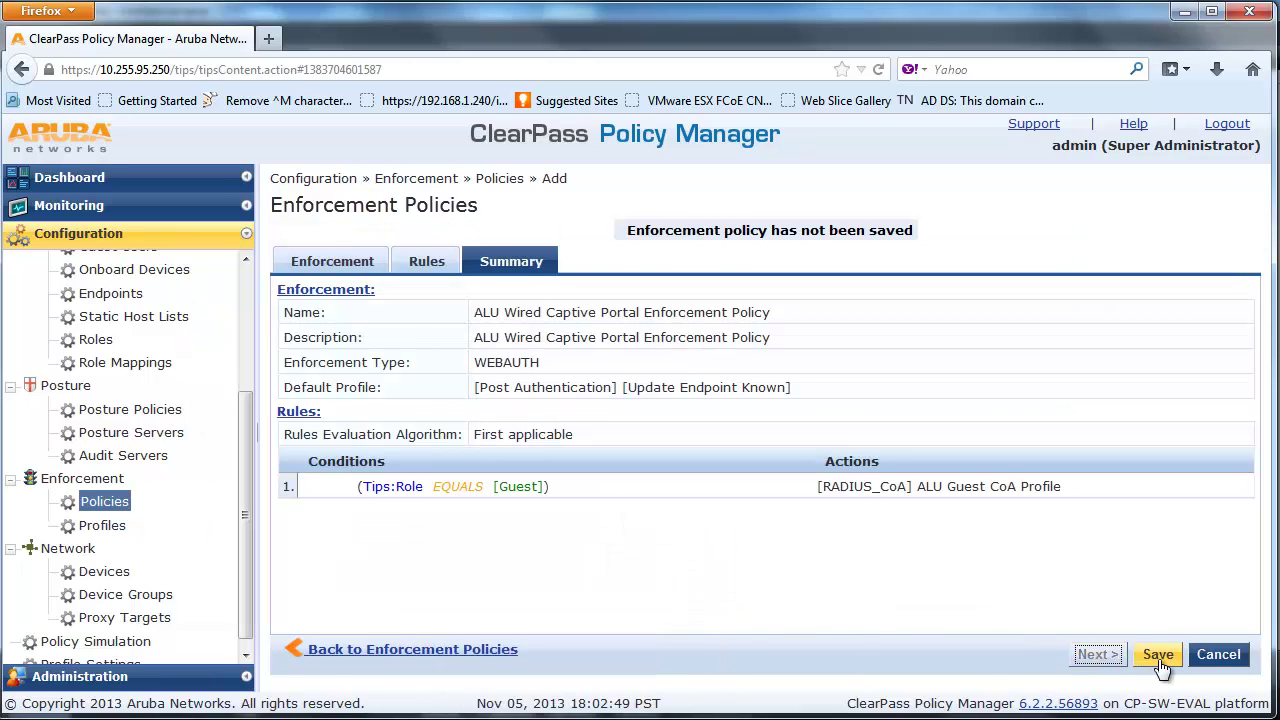
# Save the ALU Wired Captive Portal Enforcement Policy from its summary
pyautogui.click(1158, 656)
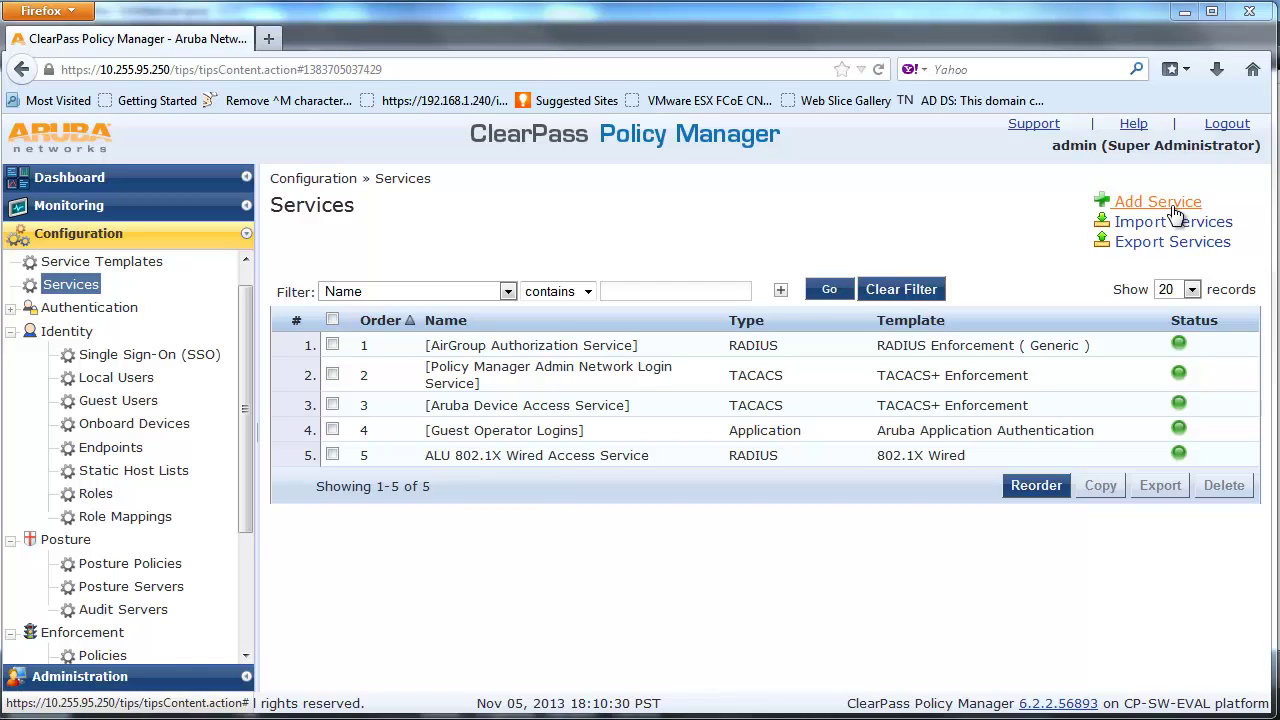
# Create a MAC Authentication service named 'ALU Wired MAC Authentication Service'
pyautogui.click(1174, 210)
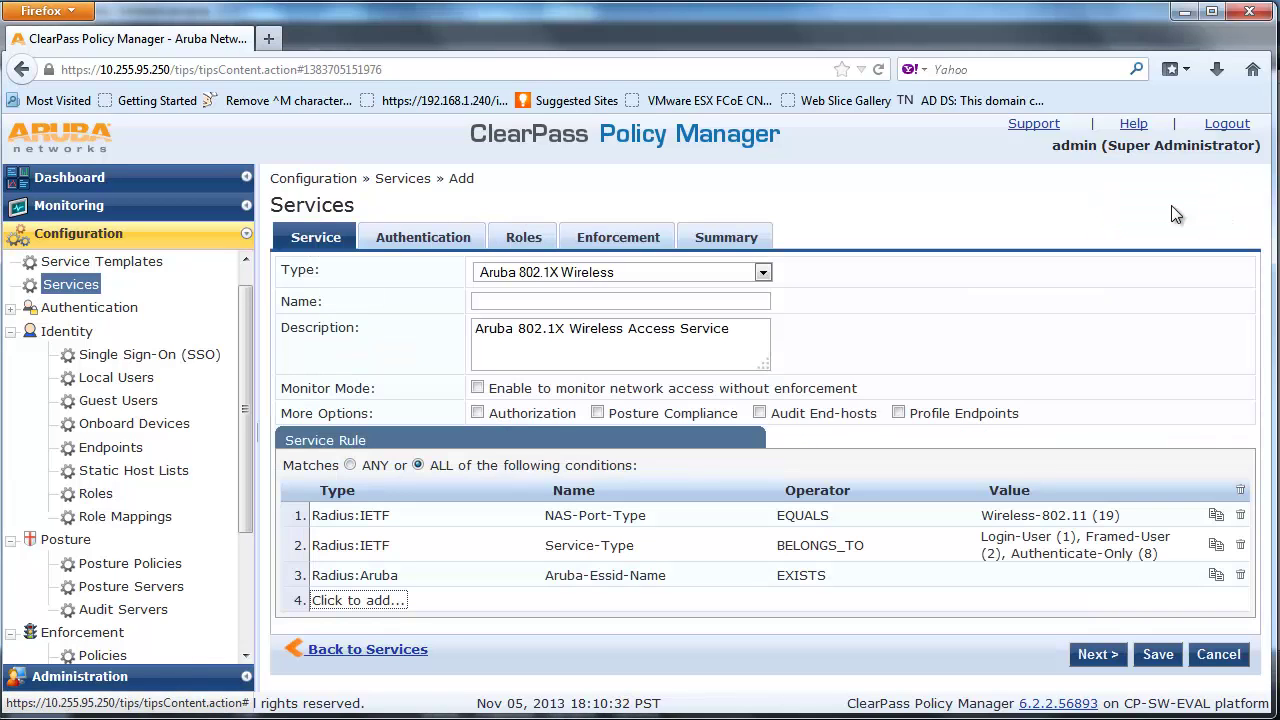
pyautogui.click(763, 272)
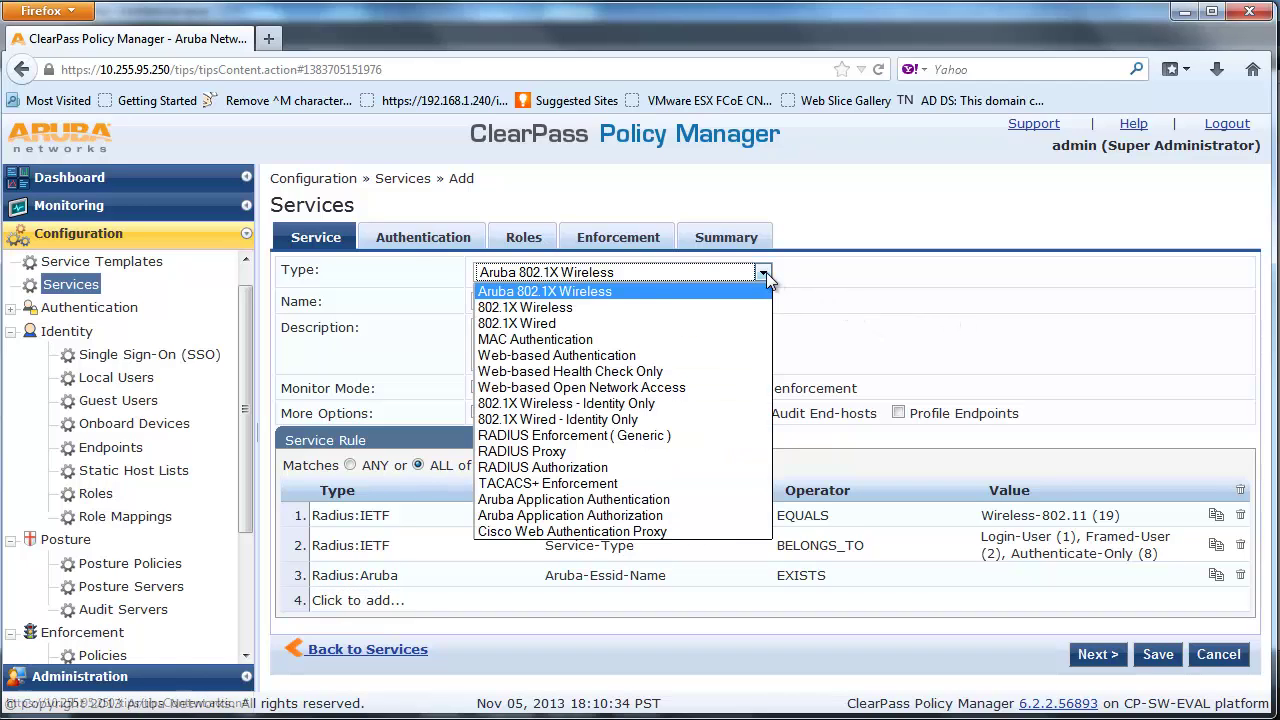
pyautogui.click(737, 337)
pyautogui.click(712, 303)
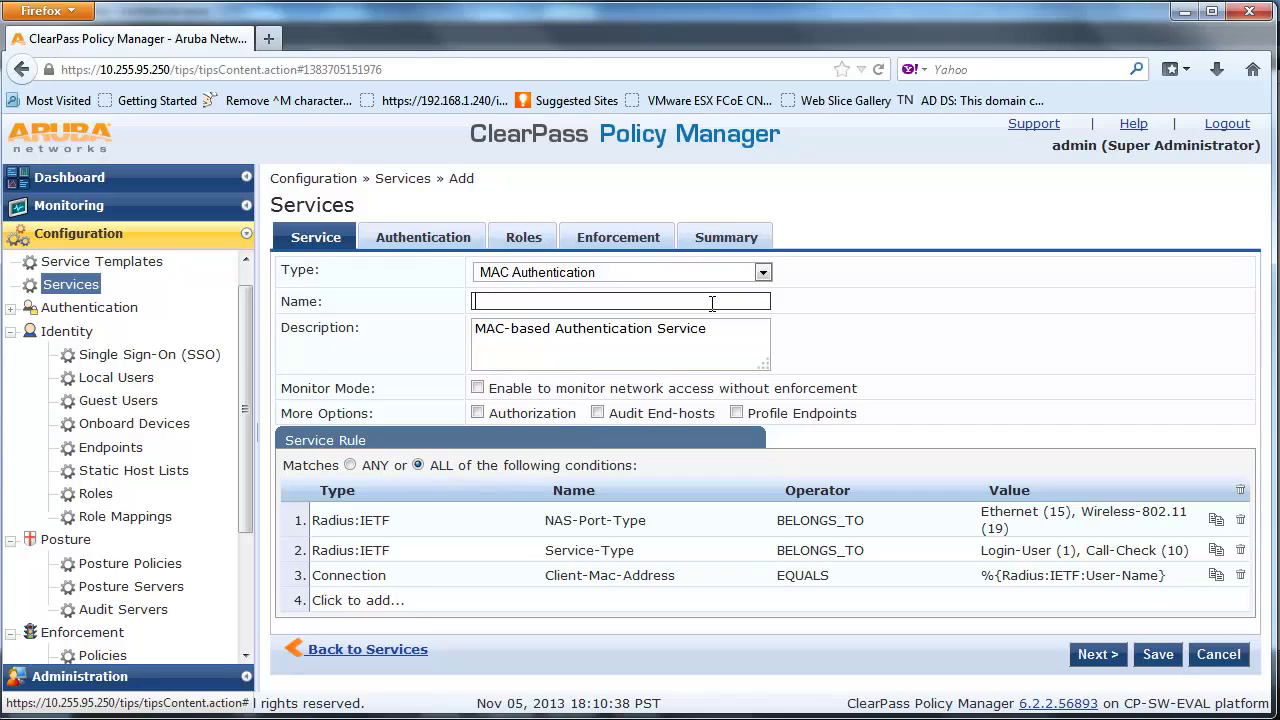
pyautogui.write('ALU ')
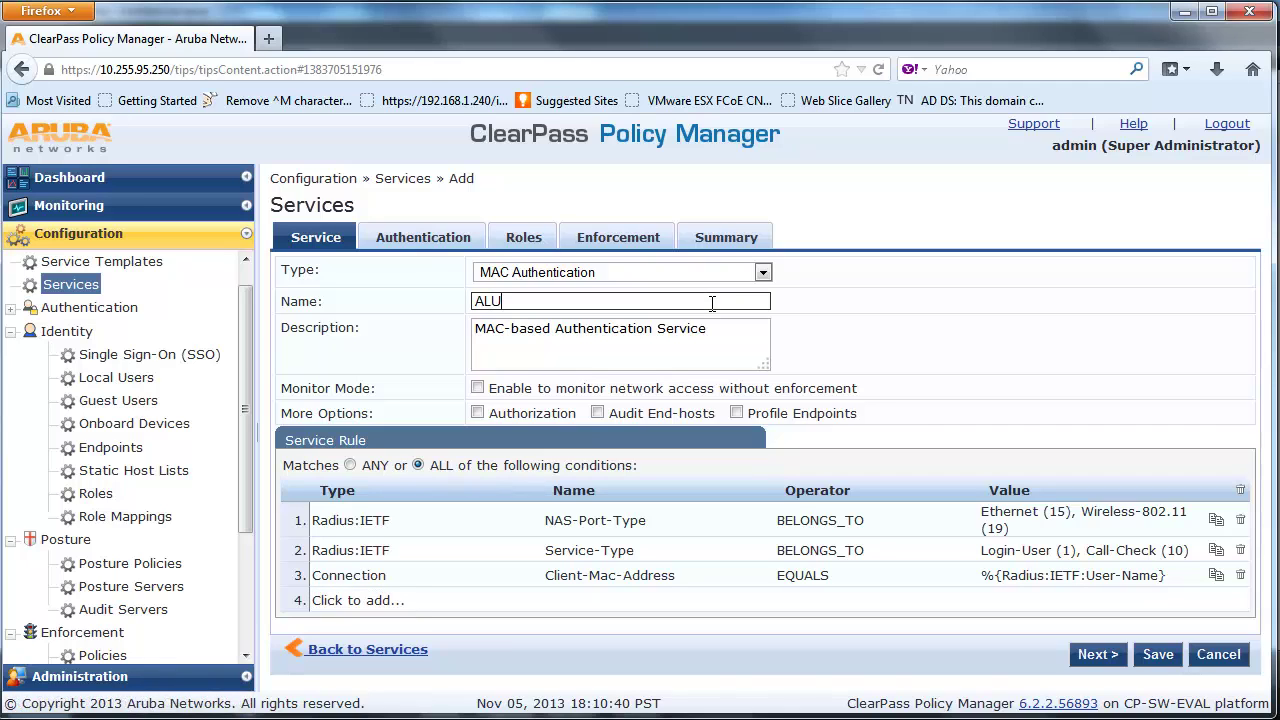
pyautogui.write('Wired MAC Authentication Ser')
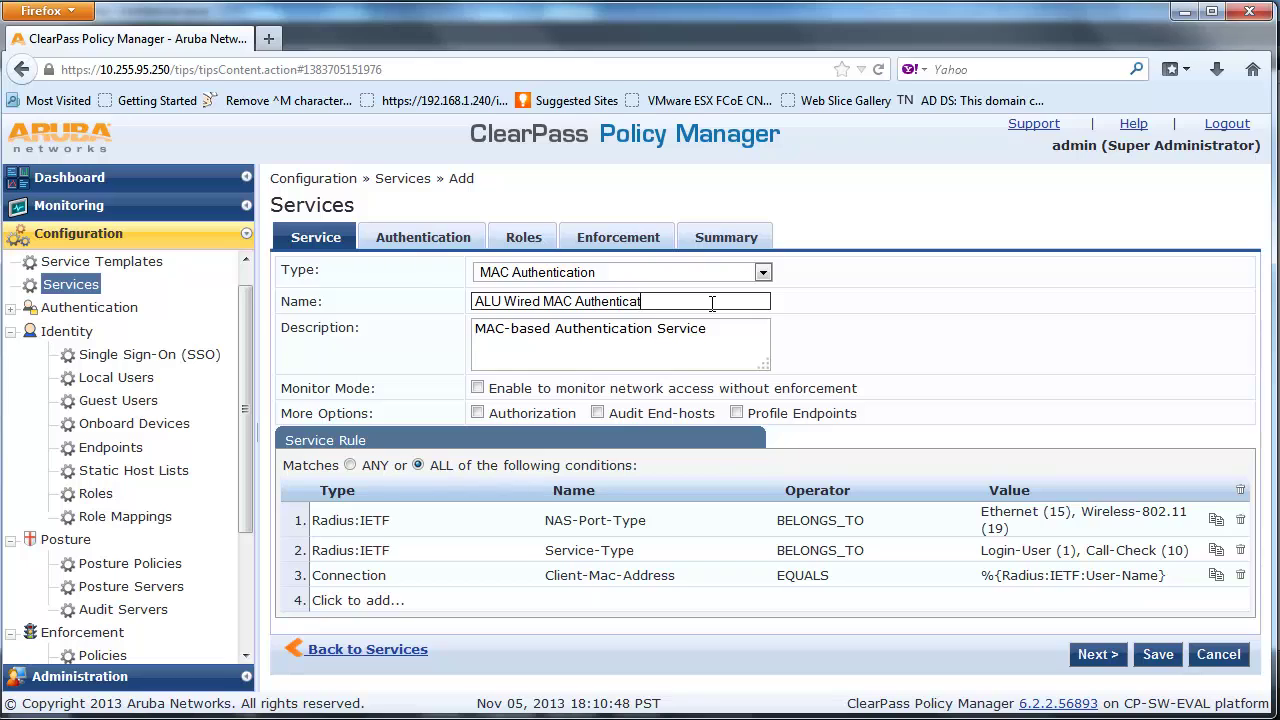
pyautogui.write('vice')
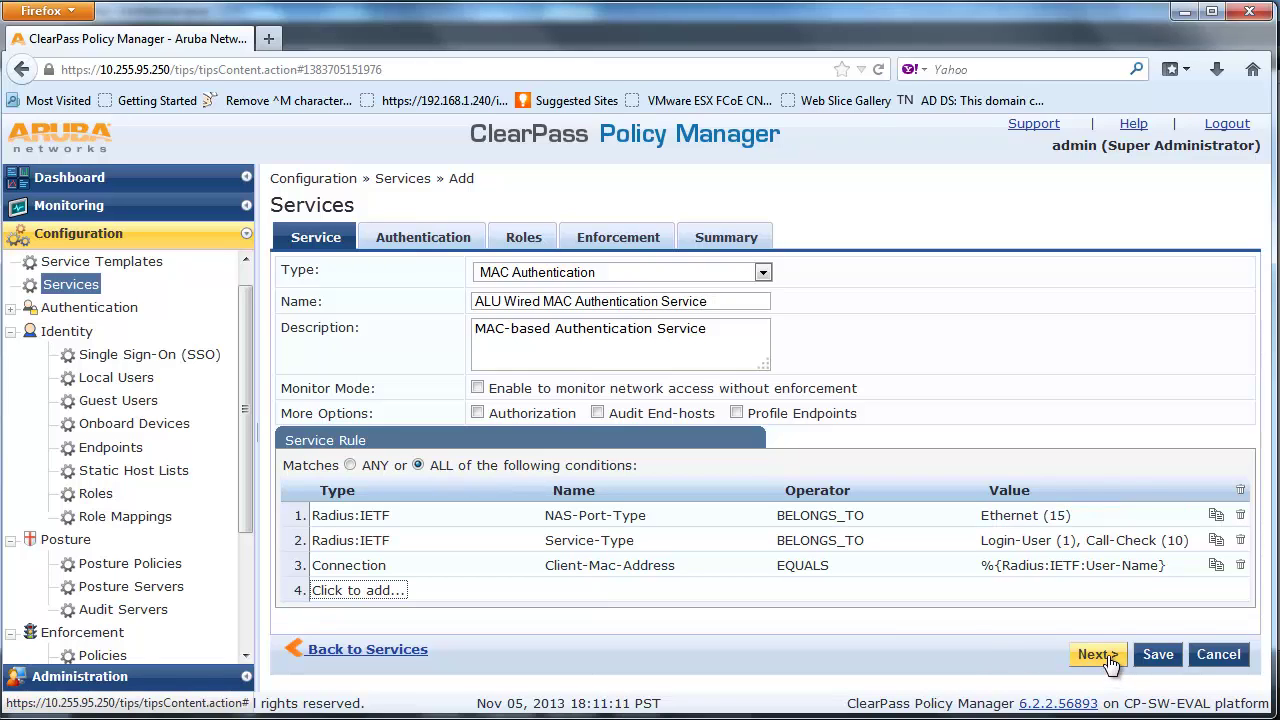
pyautogui.click(1097, 654)
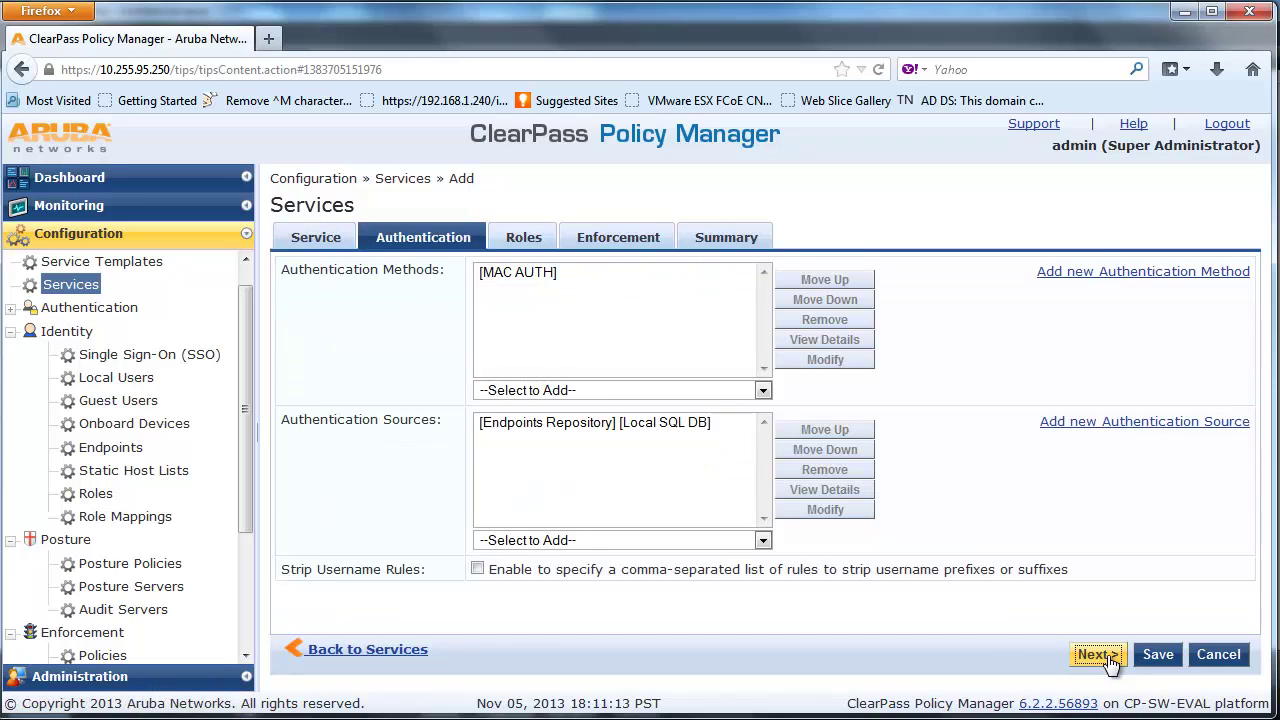
# Replace the [MAC AUTH] authentication method with [Allow All MAC AUTH]
pyautogui.click(648, 280)
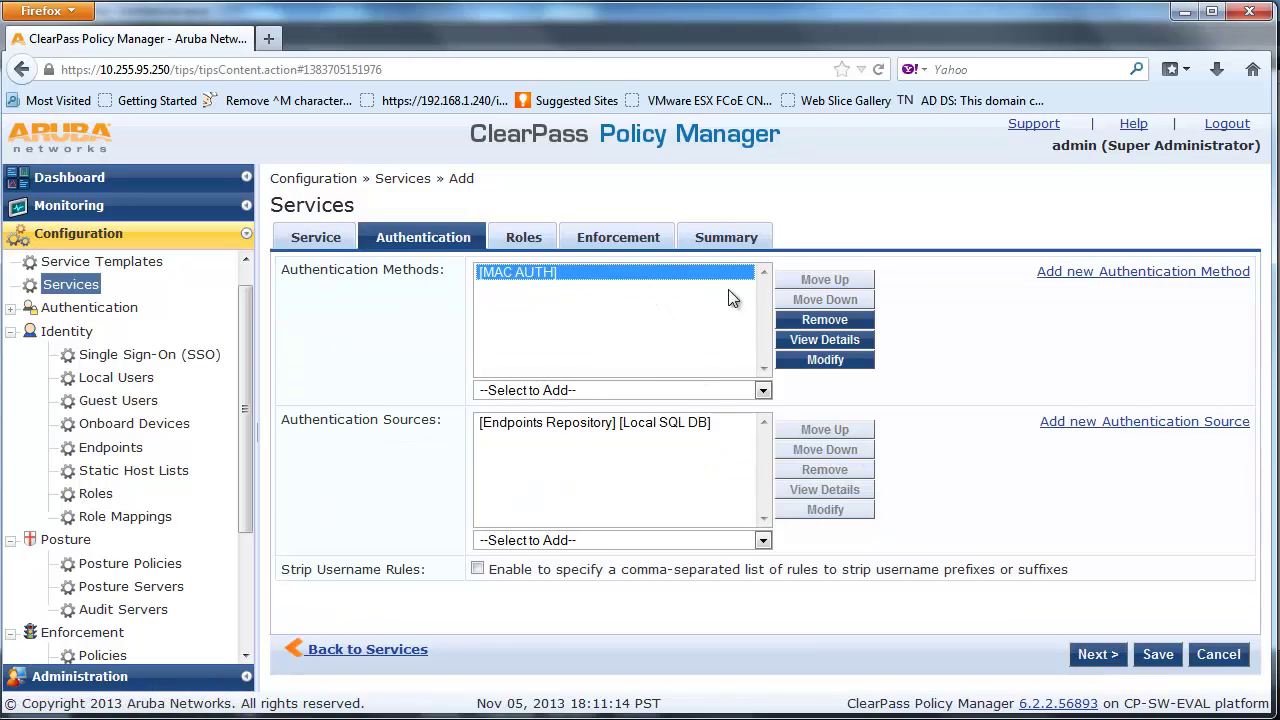
pyautogui.click(836, 322)
pyautogui.click(763, 391)
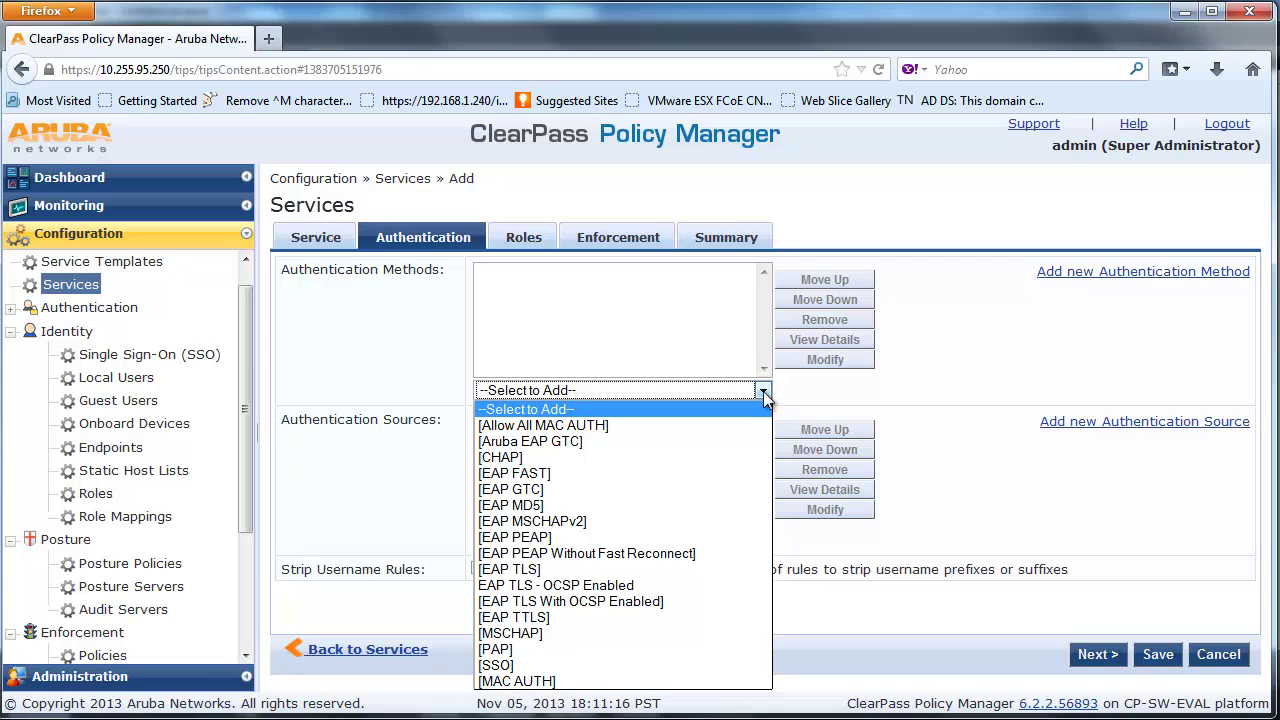
pyautogui.click(714, 427)
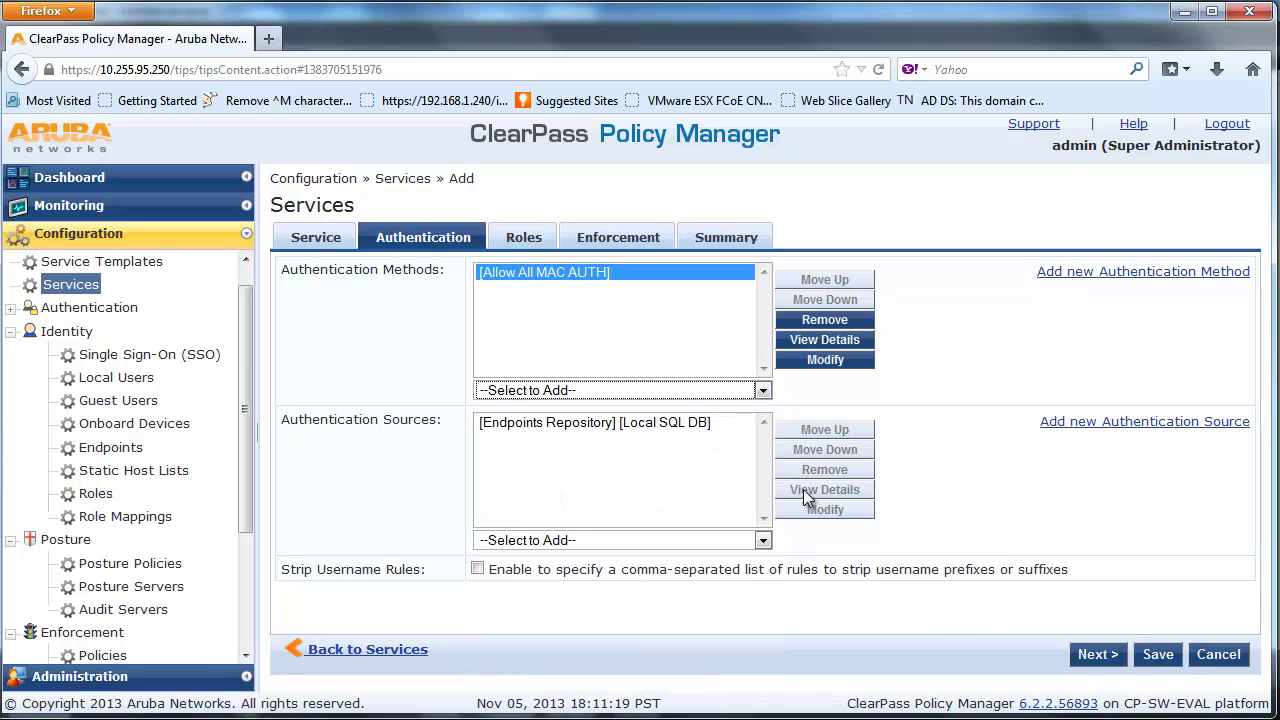
pyautogui.click(1082, 662)
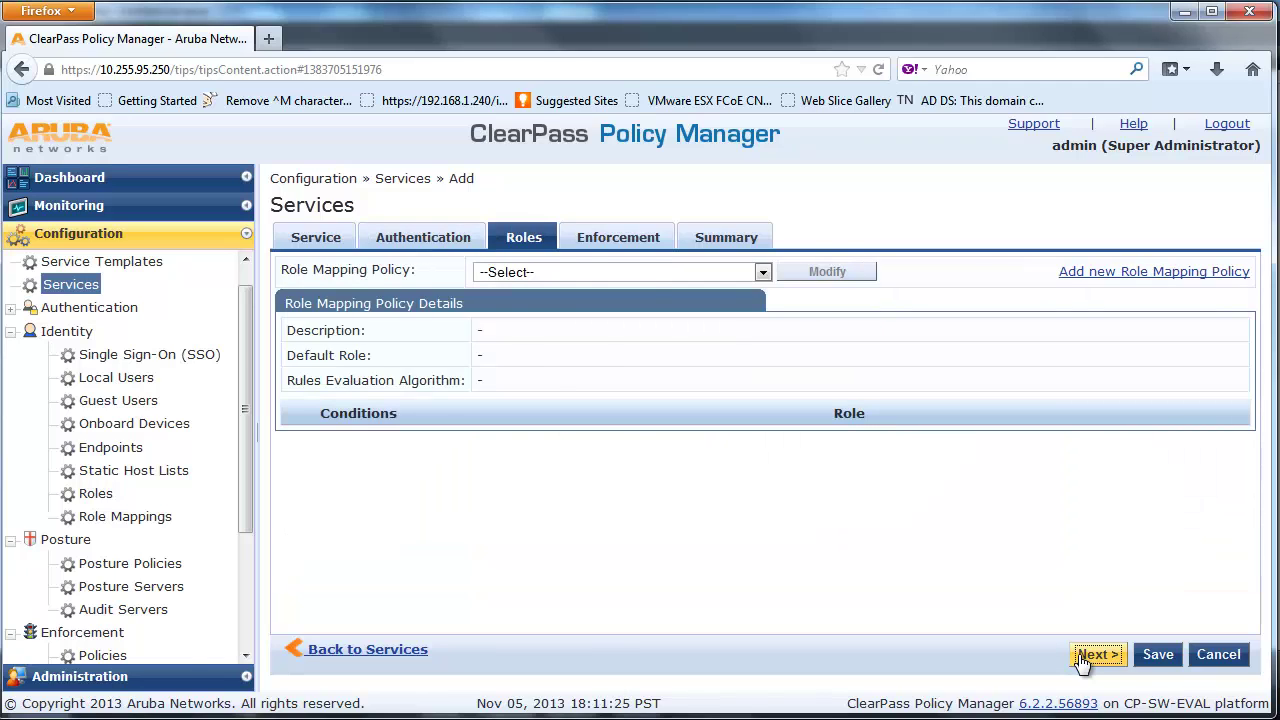
# Choose ALU Wired MAC Enforcement Policy as the service's enforcement policy and save the service
pyautogui.click(1082, 662)
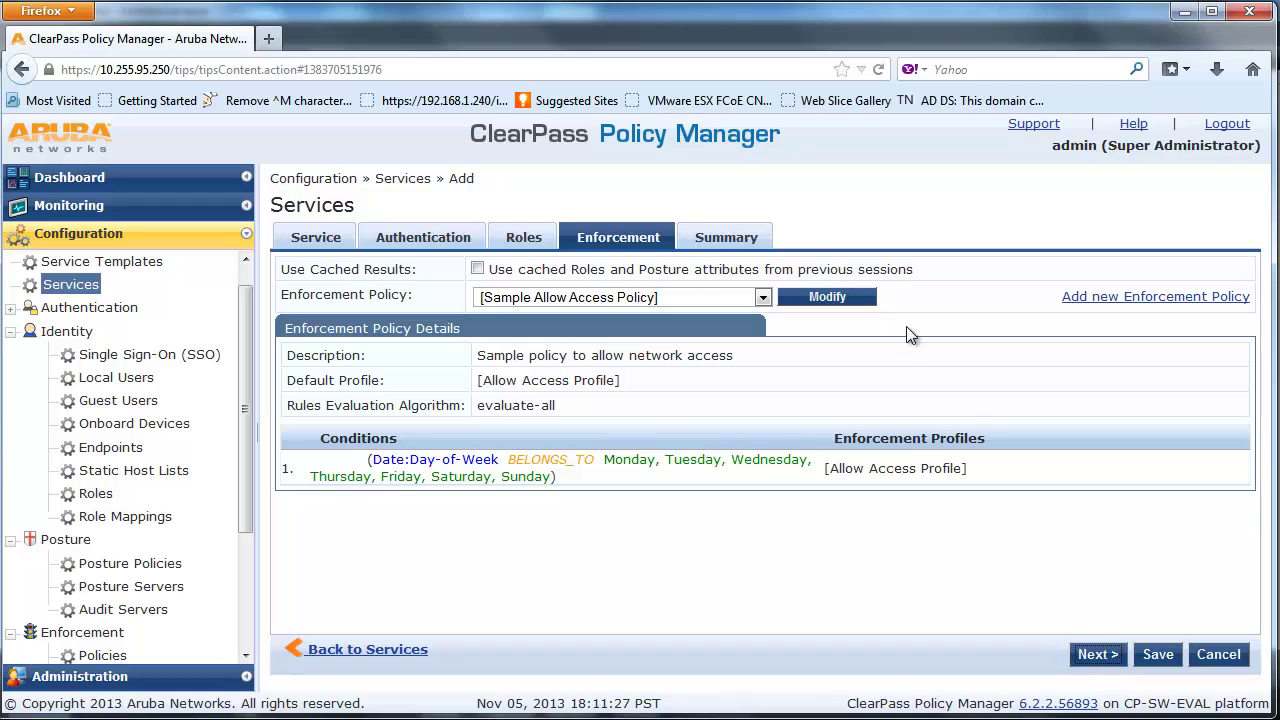
pyautogui.click(763, 297)
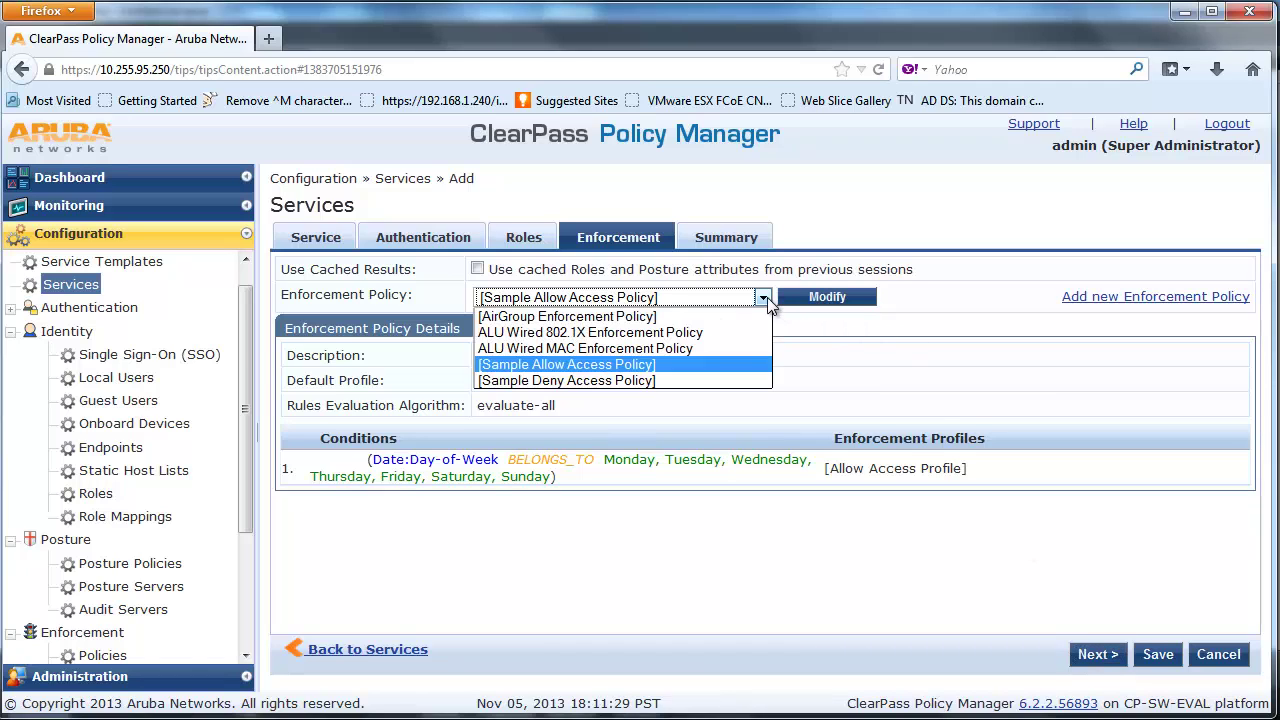
pyautogui.click(744, 350)
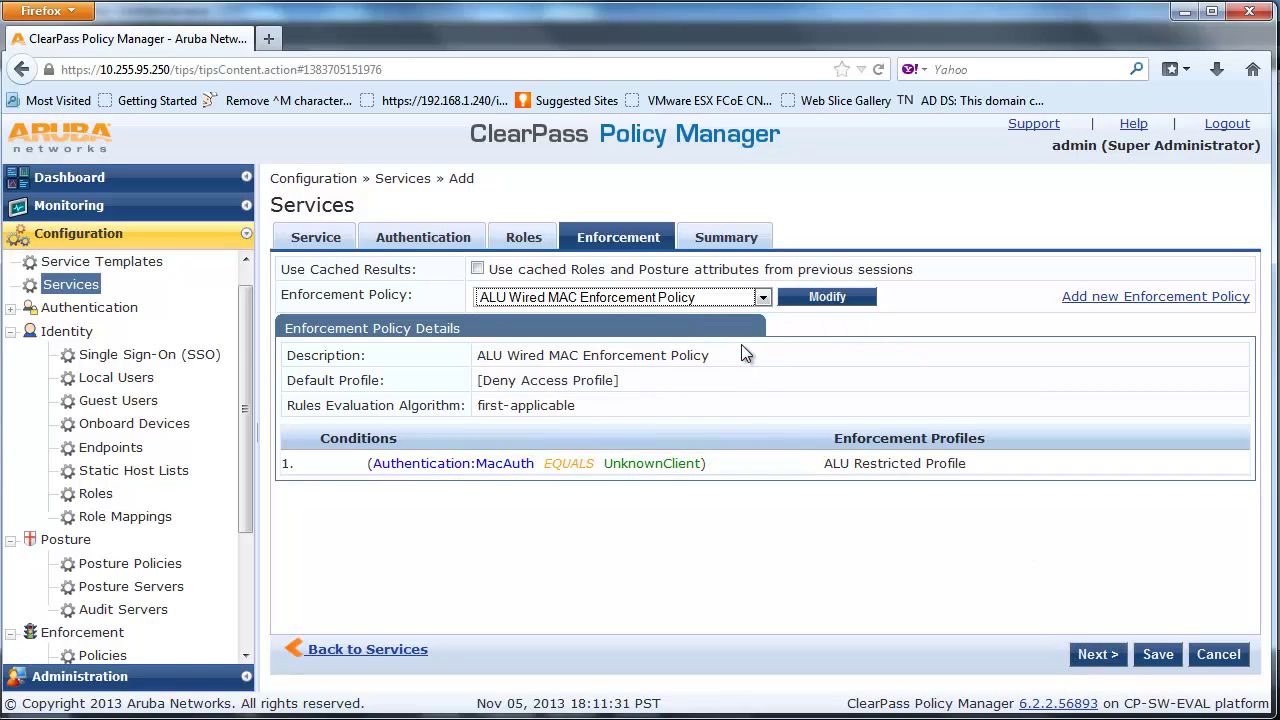
pyautogui.click(1097, 655)
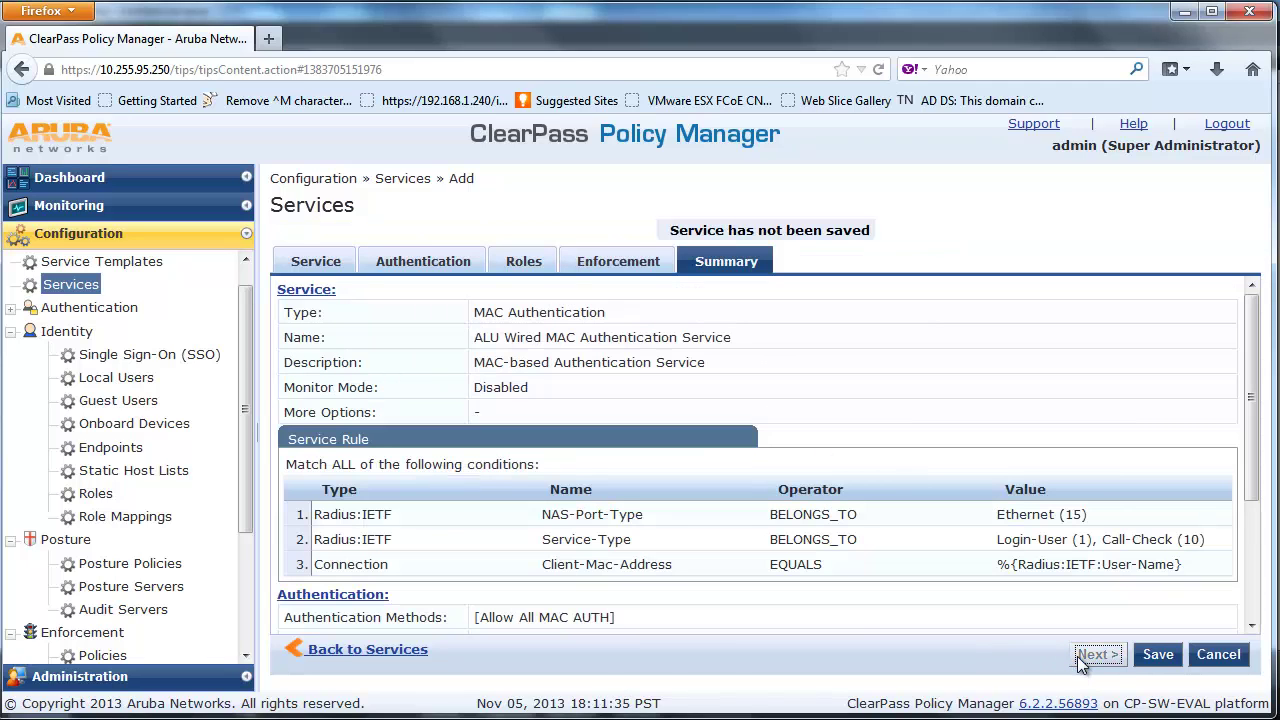
pyautogui.click(1152, 660)
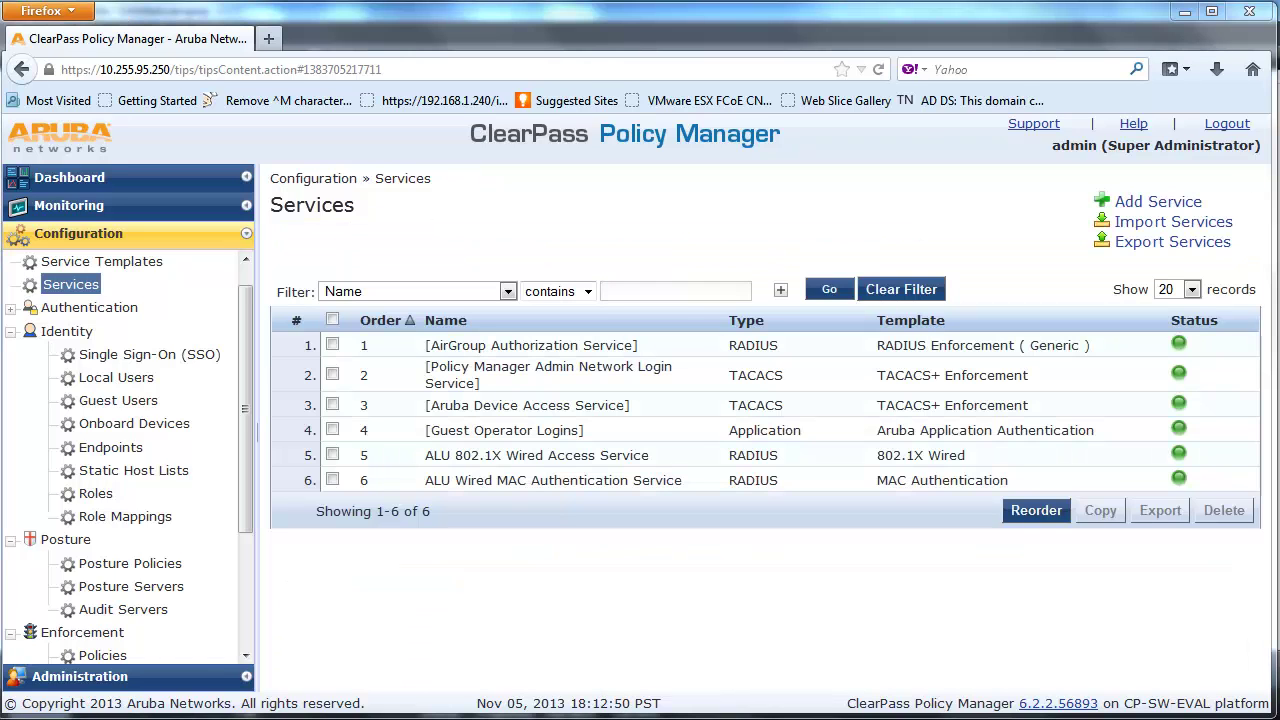
# Create a Web-based Authentication service named 'ALU Wired Captive Portal Authentication Service' with a description
pyautogui.click(1176, 208)
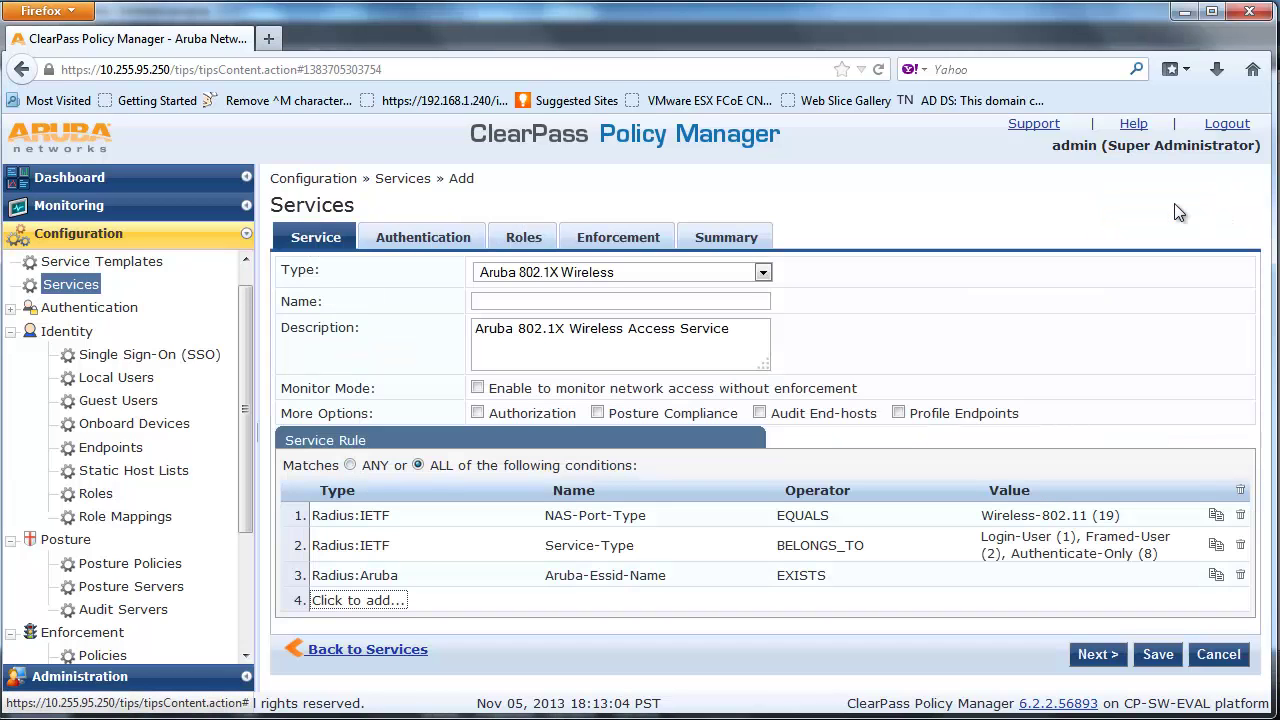
pyautogui.click(764, 272)
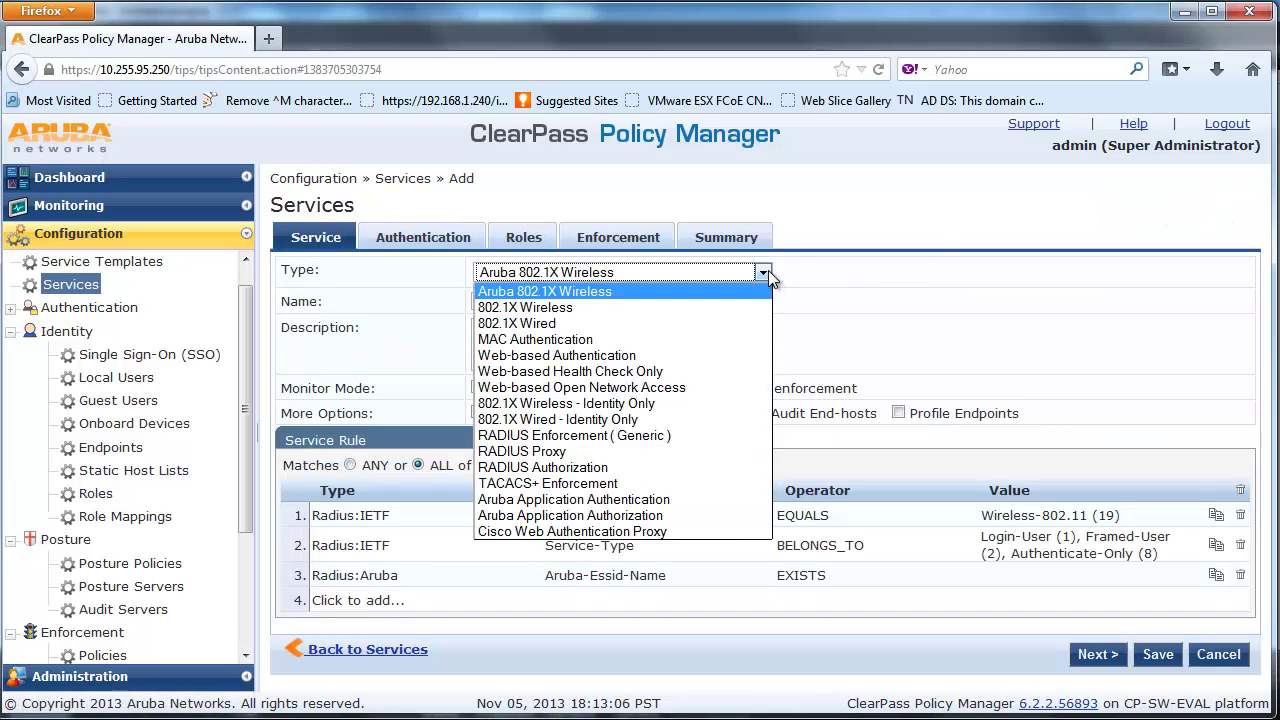
pyautogui.click(760, 356)
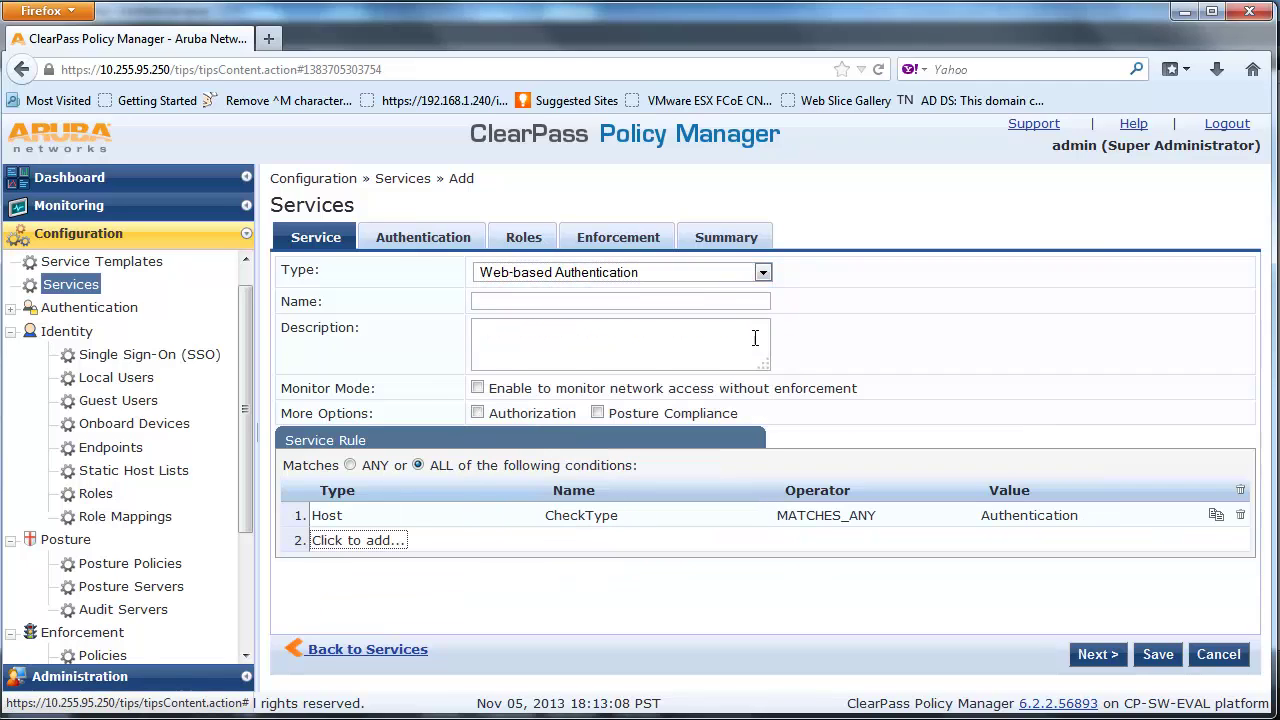
pyautogui.click(737, 301)
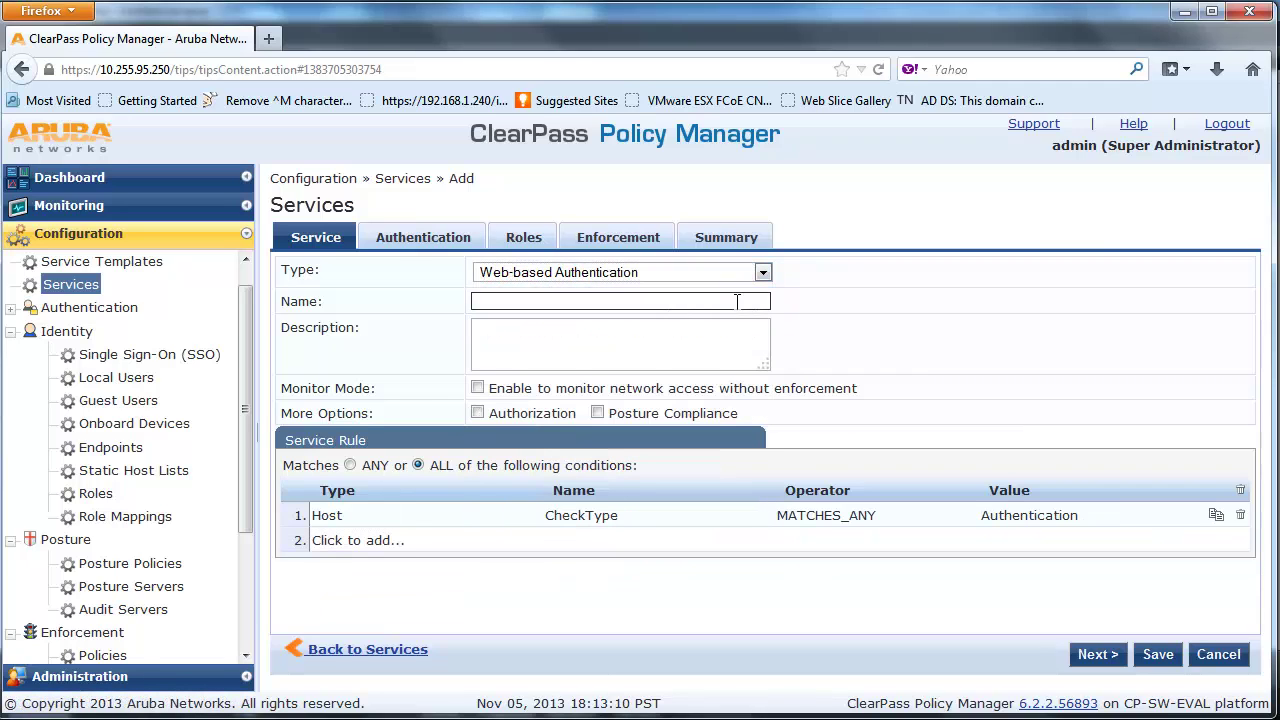
pyautogui.write('ALU')
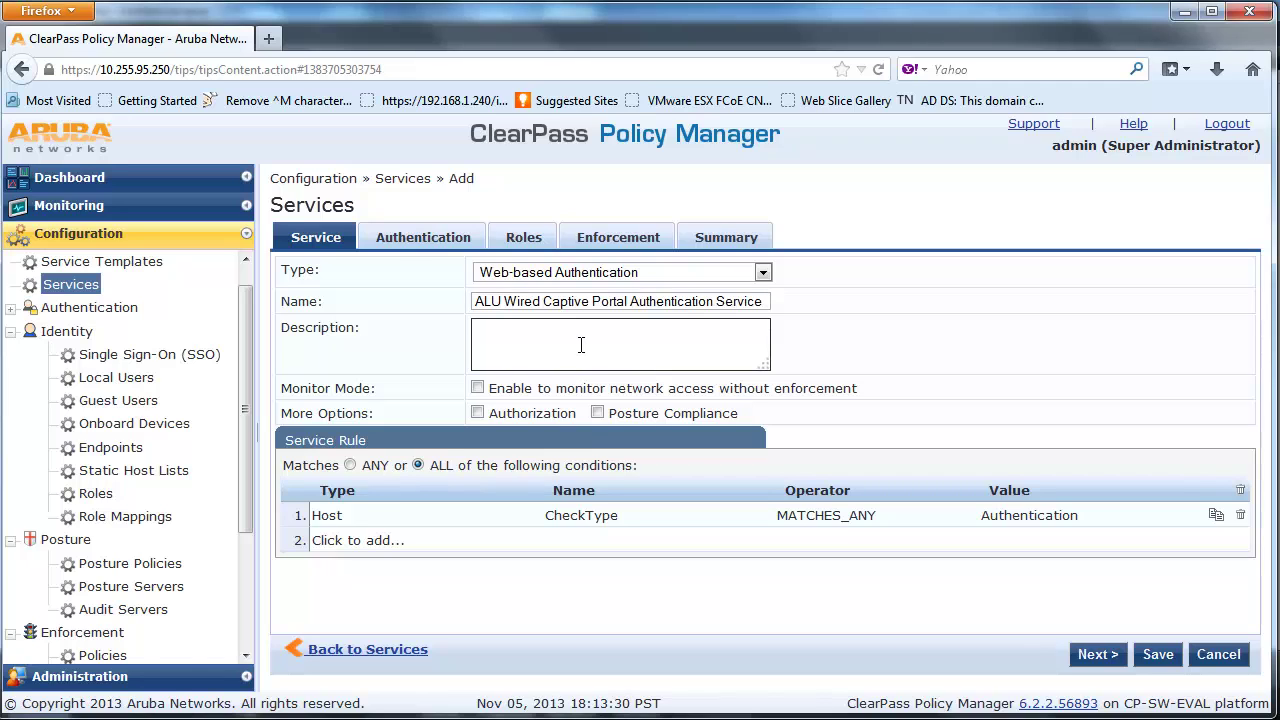
pyautogui.write('ALU Wired Captive Portal Authentication Service')
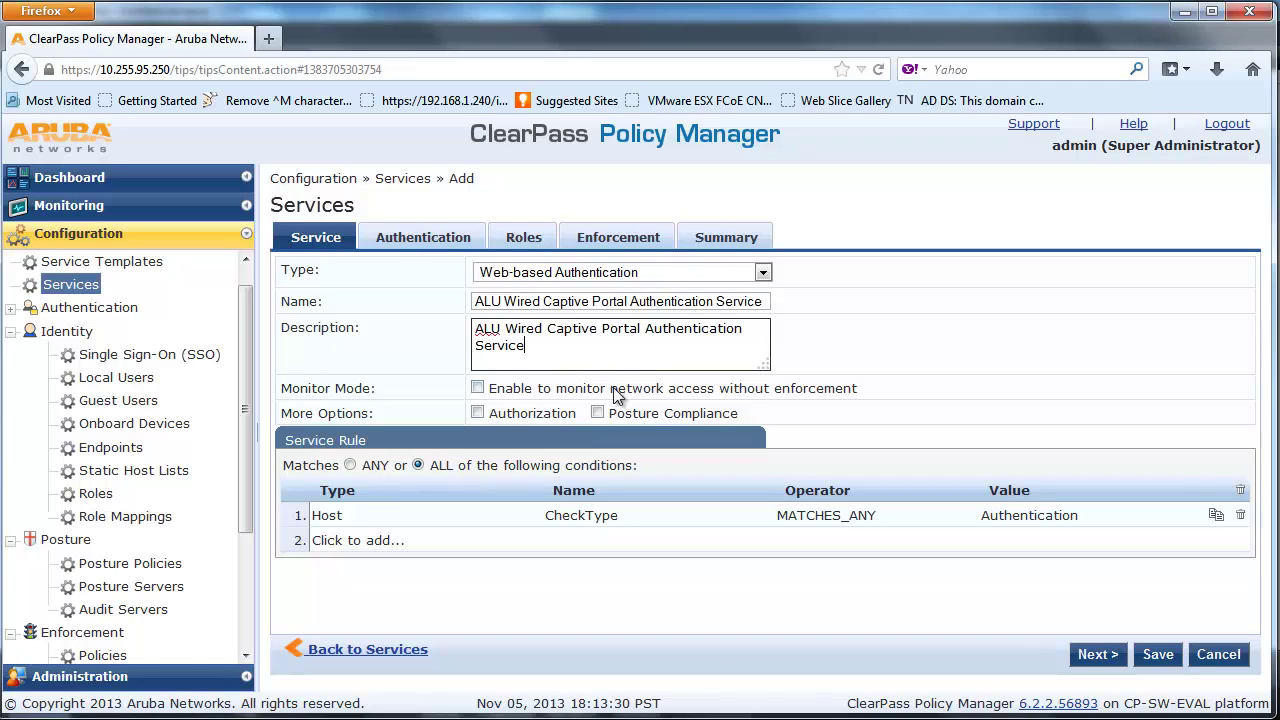
pyautogui.click(1097, 654)
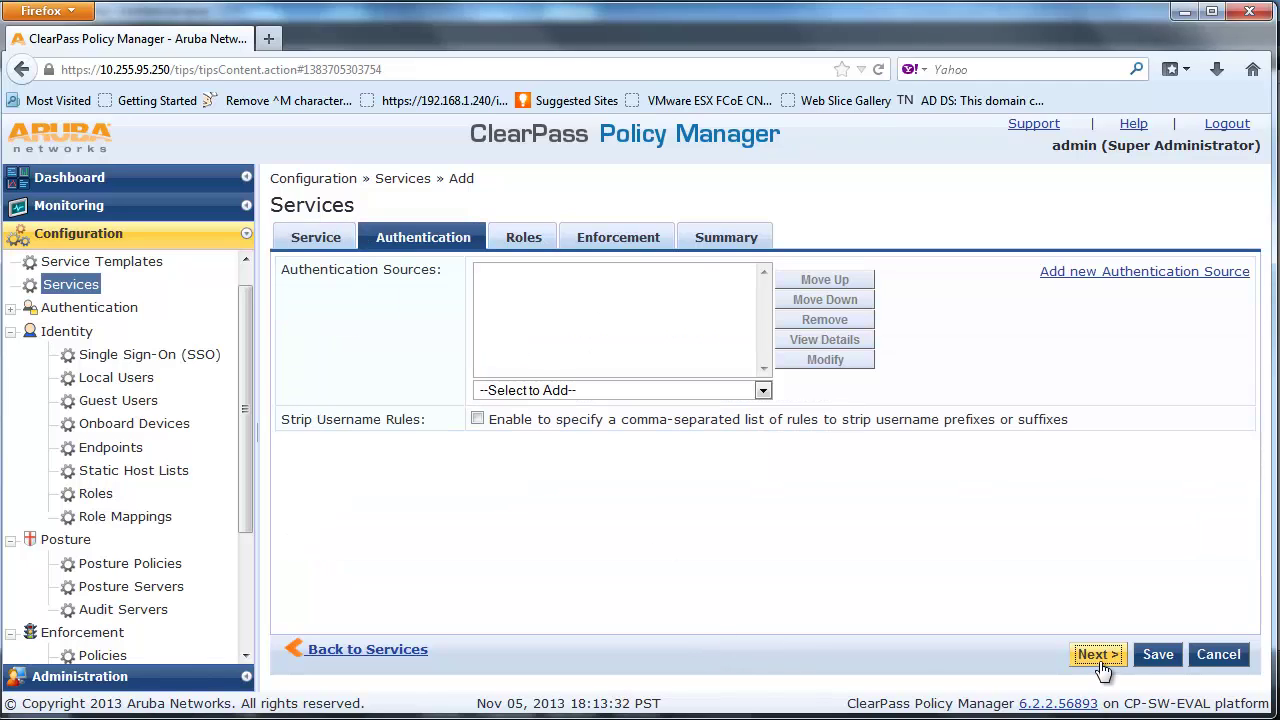
# Add Guest User Repository as source, keep the captive portal enforcement policy, and save
pyautogui.click(764, 391)
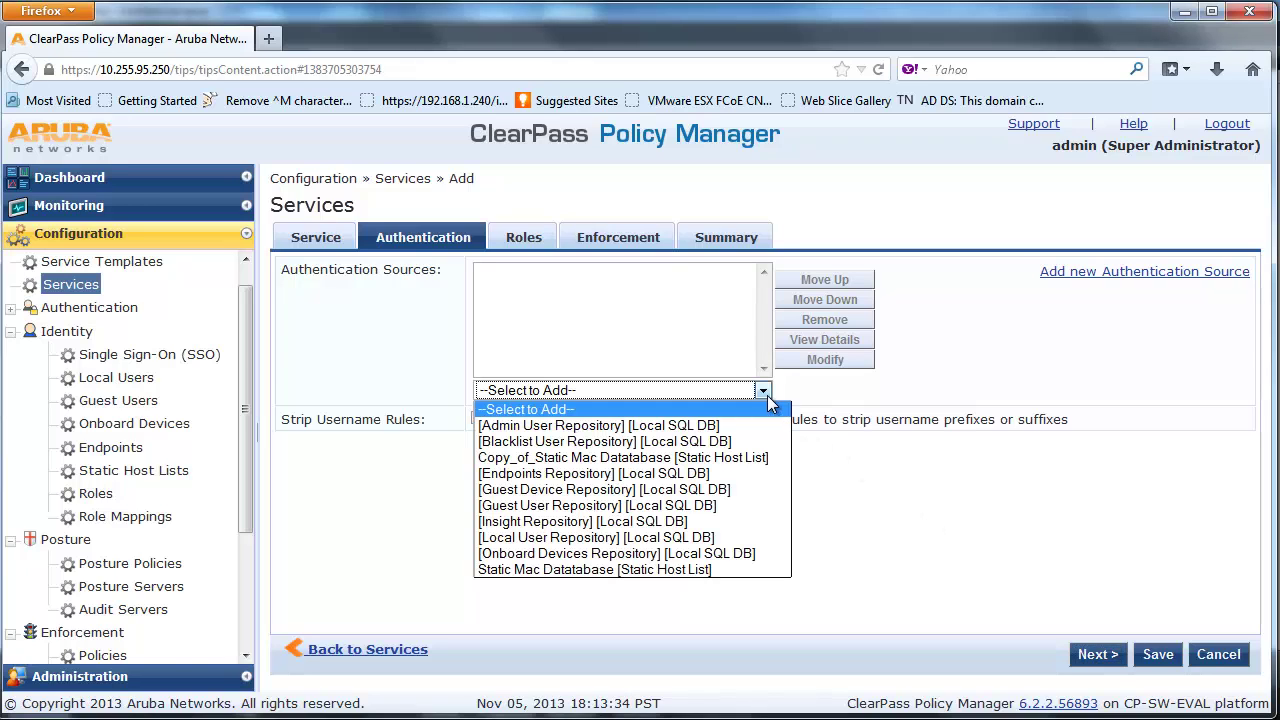
pyautogui.click(761, 504)
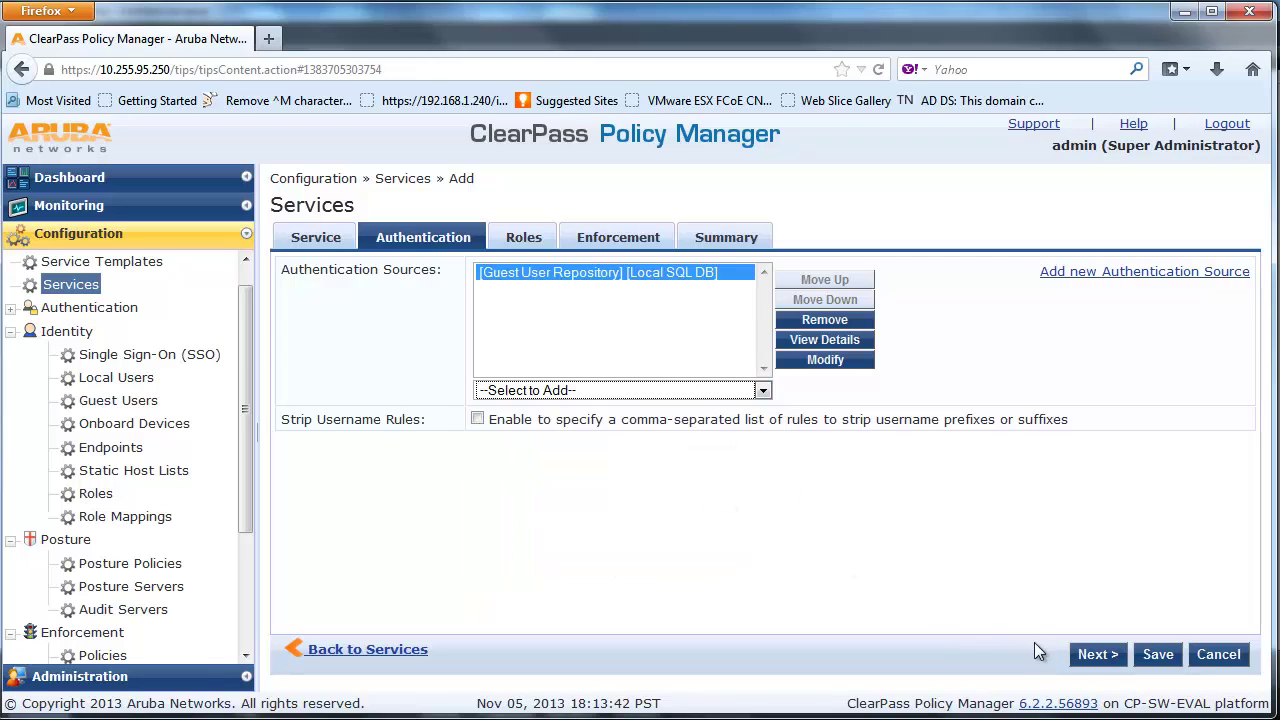
pyautogui.click(1098, 656)
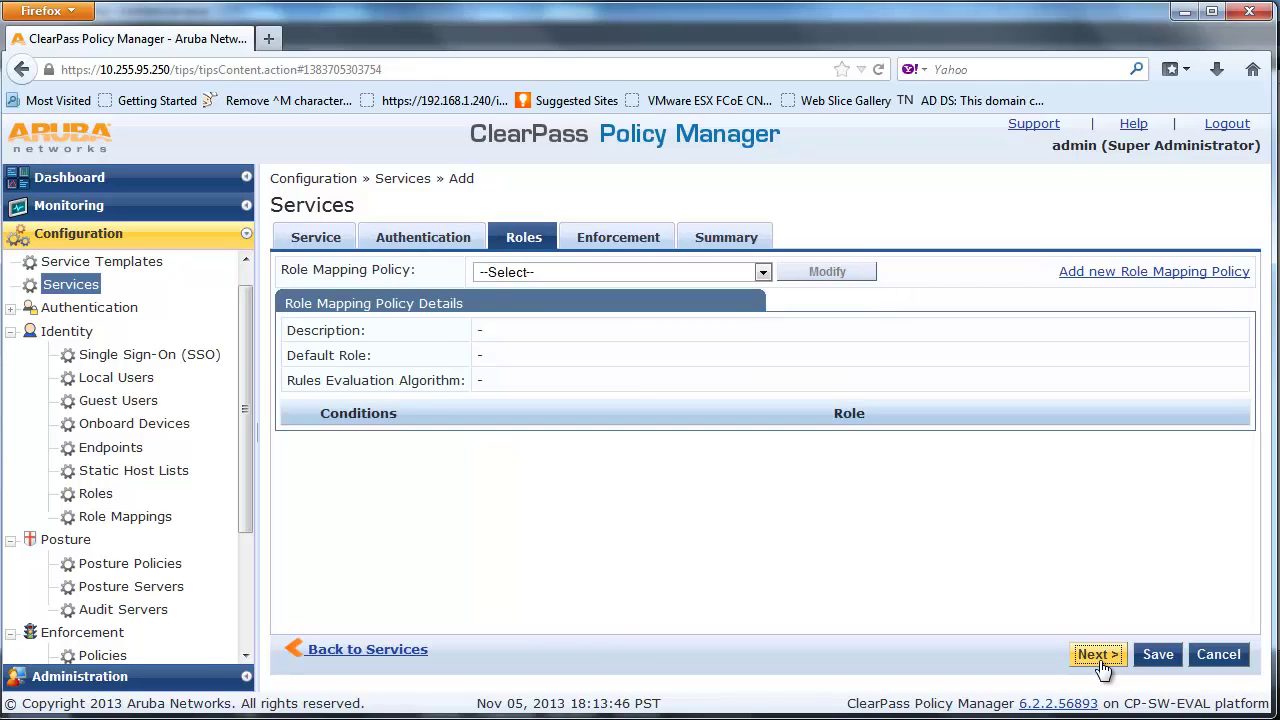
pyautogui.click(1098, 656)
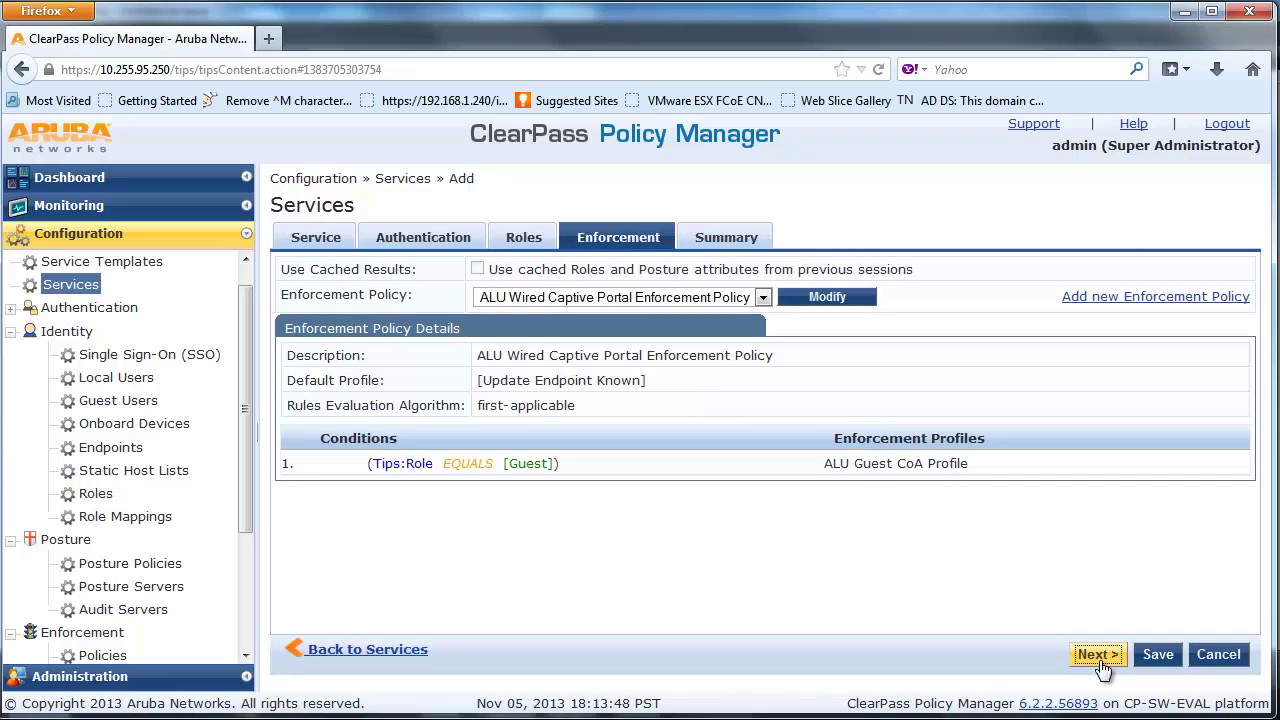
pyautogui.click(765, 300)
pyautogui.click(765, 303)
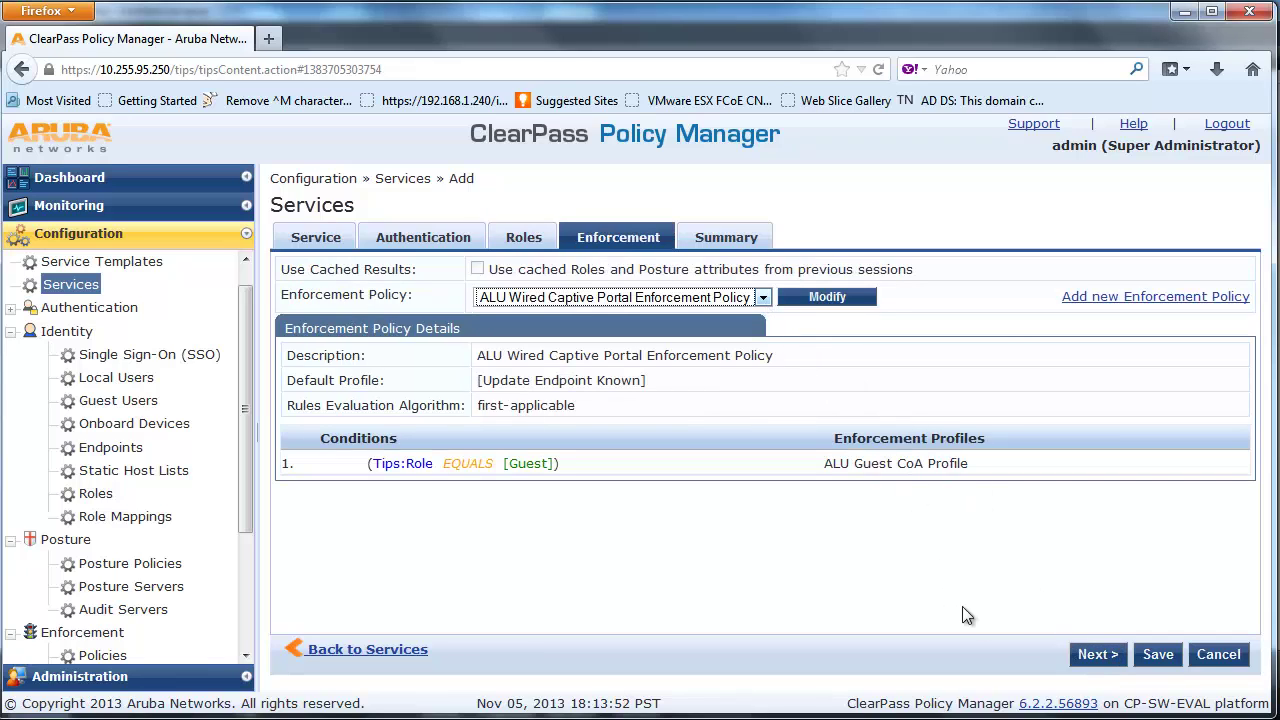
pyautogui.click(1094, 656)
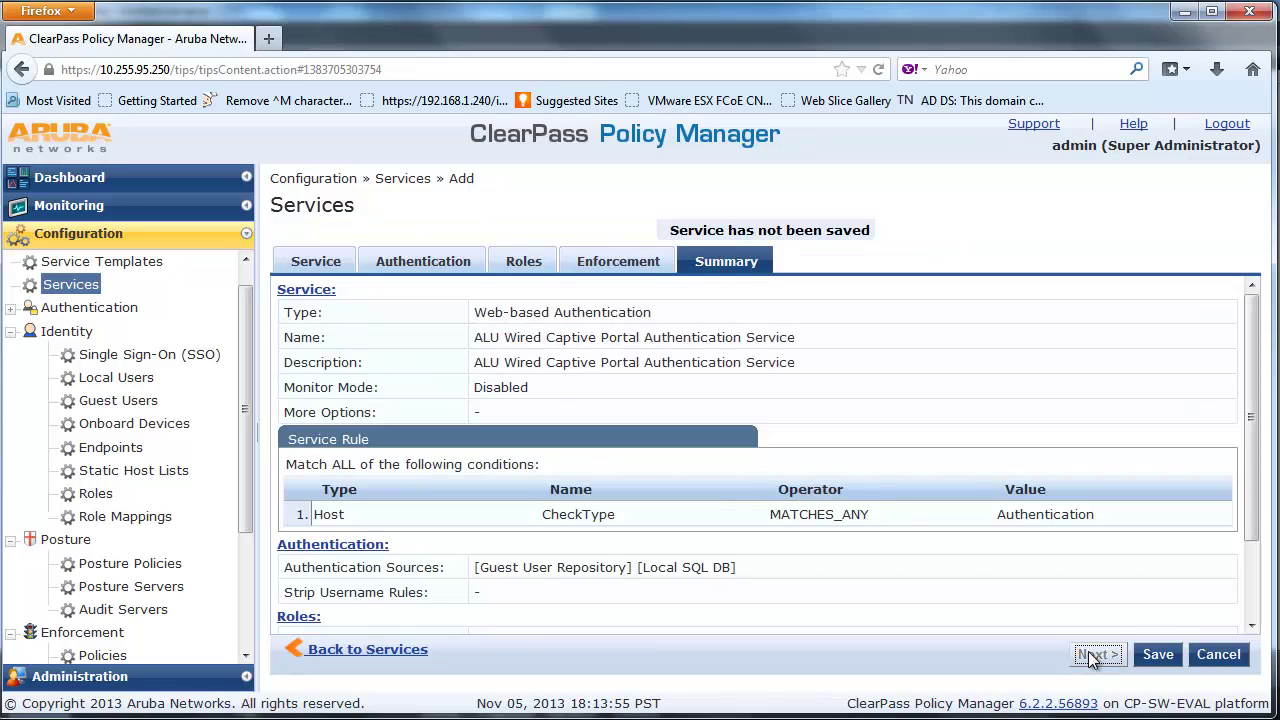
pyautogui.click(1156, 656)
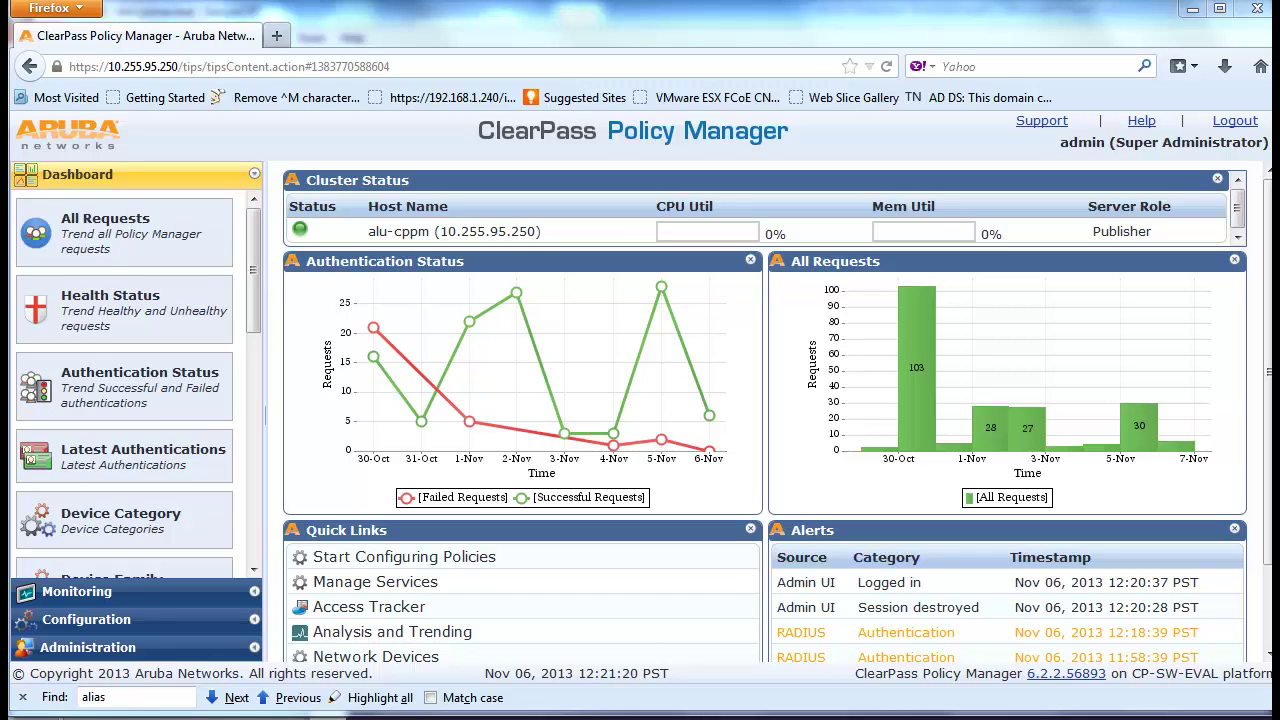
# Add a network device named AOS-6850E-ACCESS-2 at IP 10.255.95.26 with a description
pyautogui.click(116, 628)
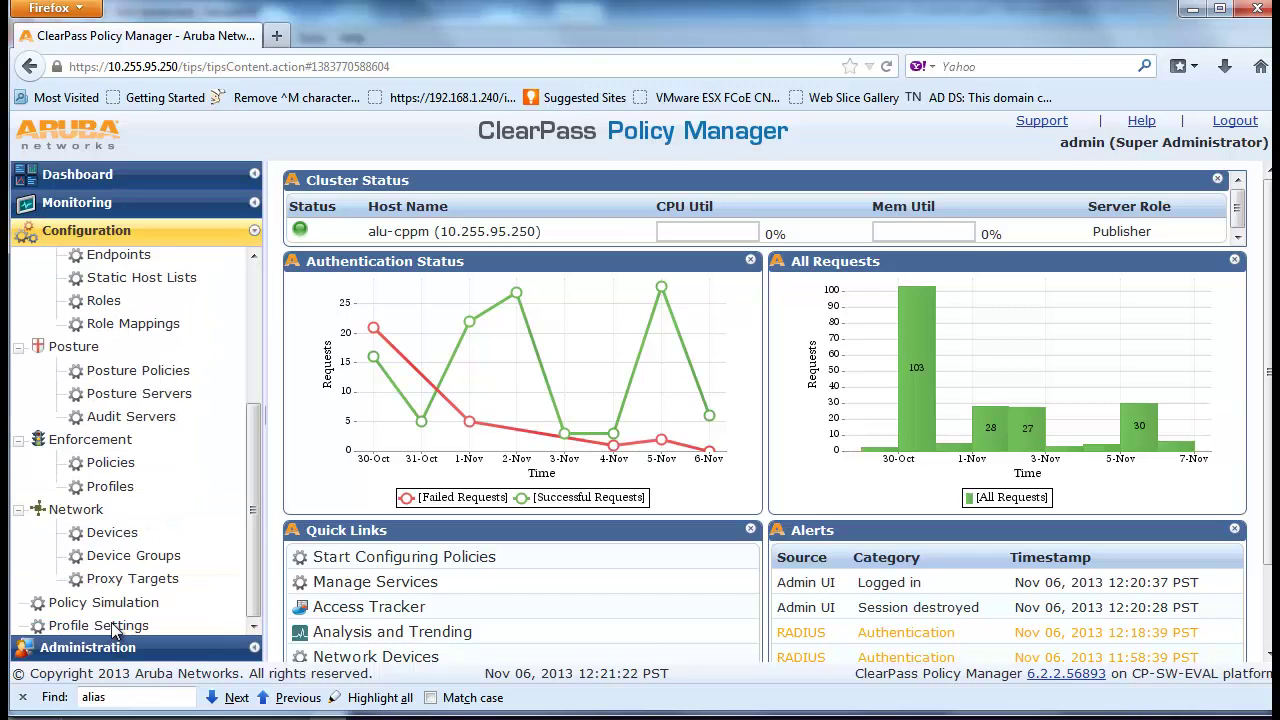
pyautogui.click(108, 533)
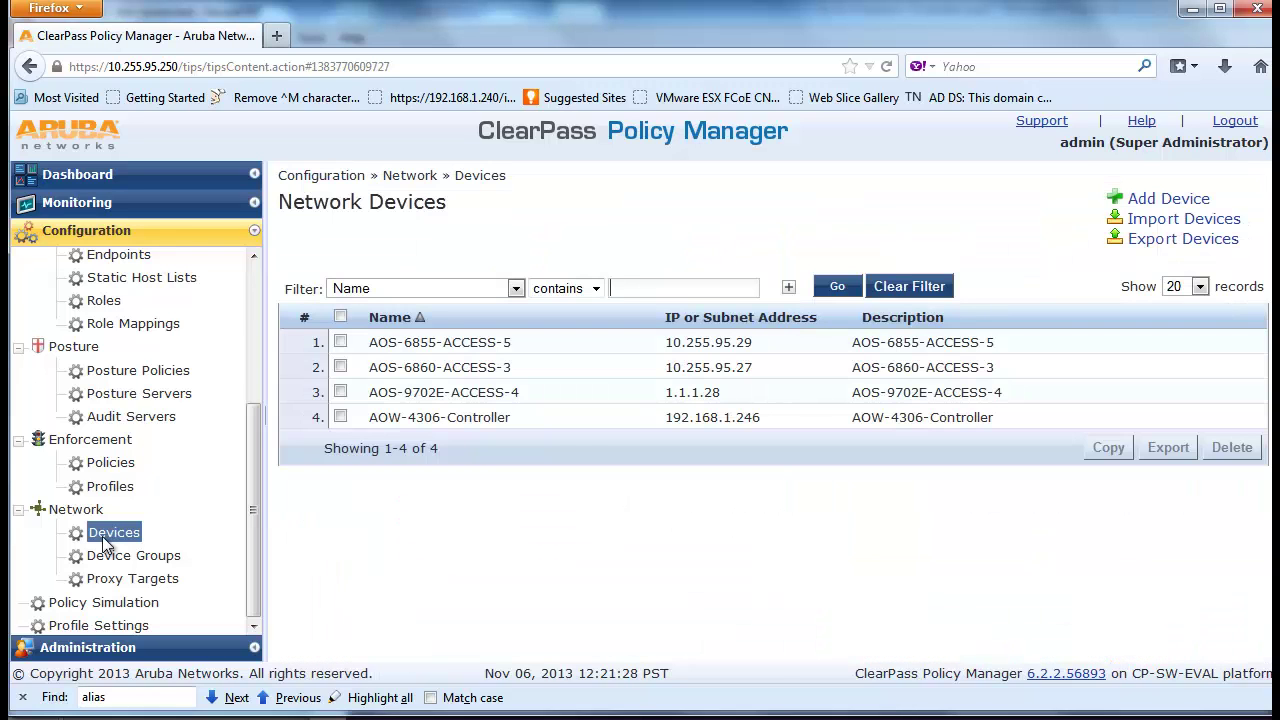
pyautogui.click(1158, 200)
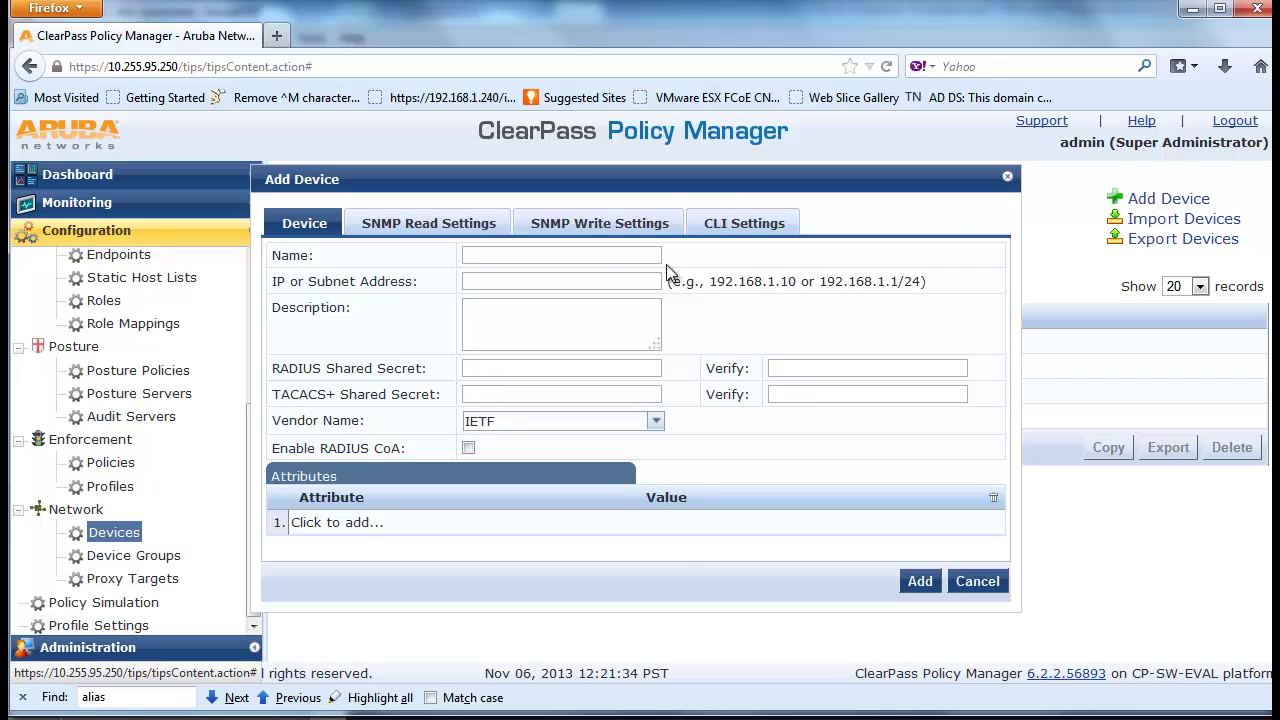
pyautogui.click(622, 256)
pyautogui.write('AOS-6850E-ACCESS-2')
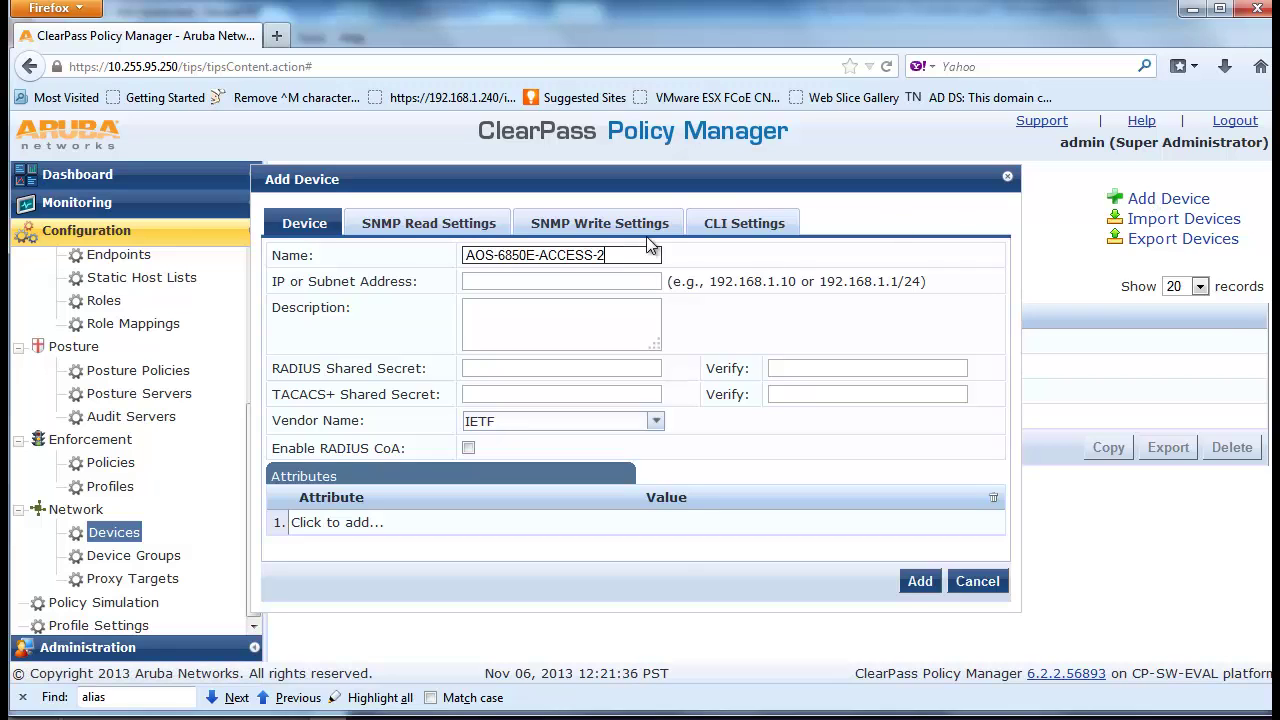
pyautogui.click(641, 282)
pyautogui.write('10.255.95.26')
pyautogui.click(591, 343)
pyautogui.hotkey('ctrl', 'v')
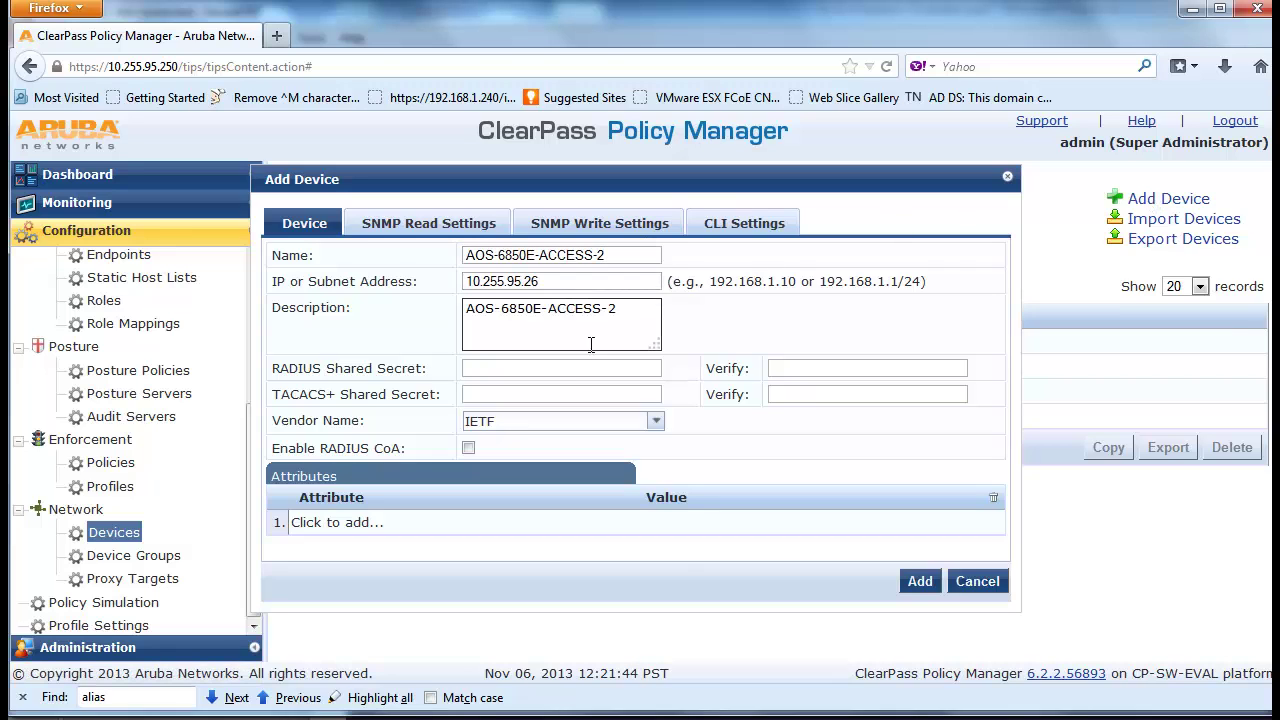
# Enter and confirm the RADIUS shared secret, set vendor Aruba, enable RADIUS CoA, and add it
pyautogui.click(555, 370)
pyautogui.write('•••••••••••••••')
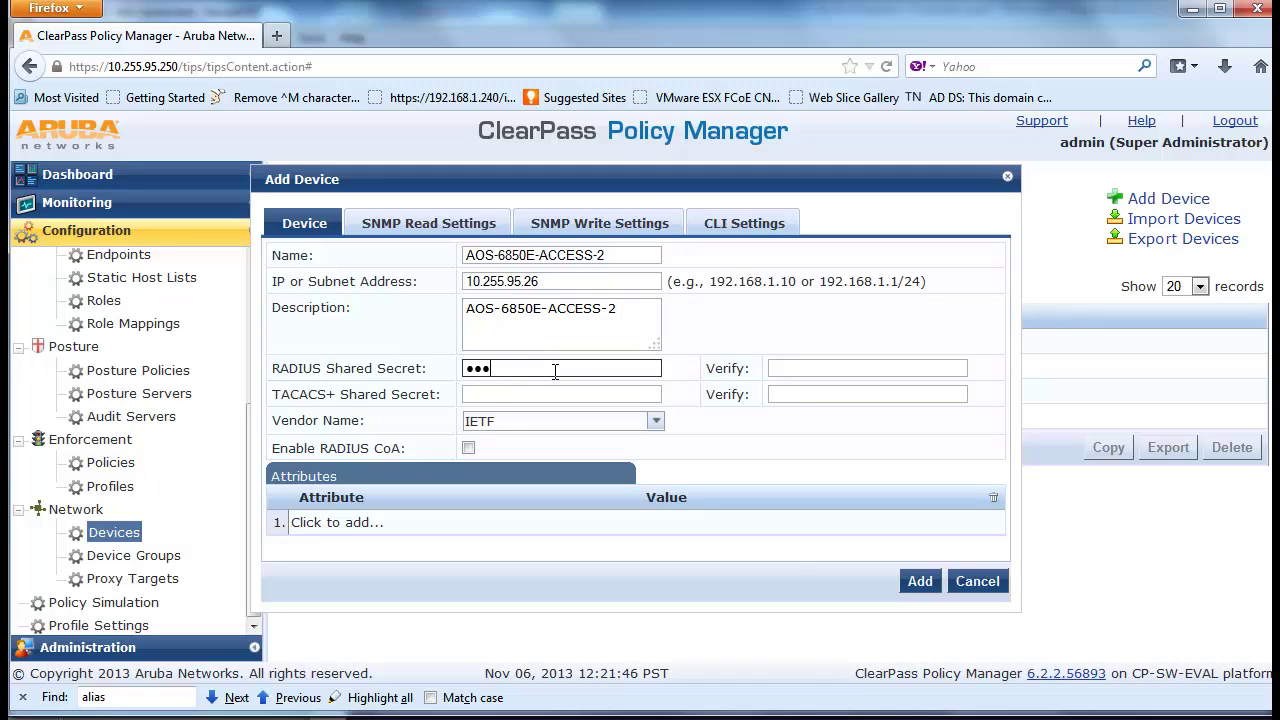
pyautogui.press('Tab')
pyautogui.write('•••••••')
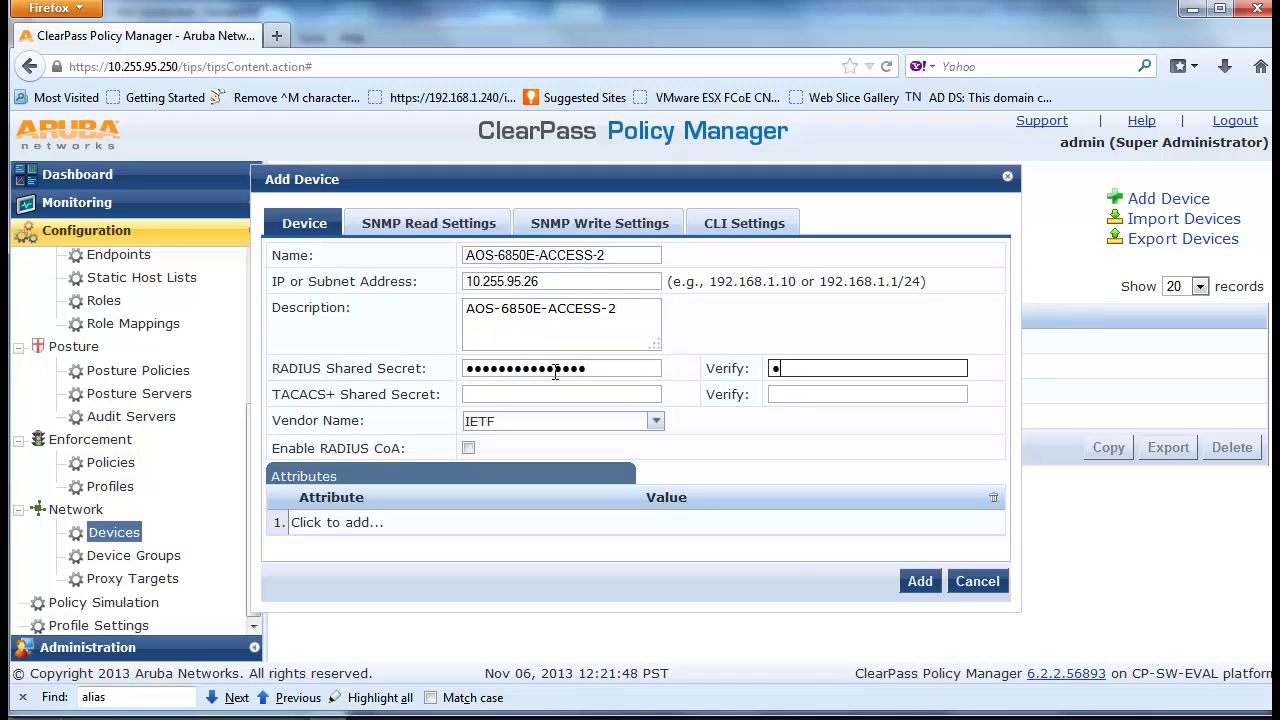
pyautogui.write('•••••••')
pyautogui.click(655, 421)
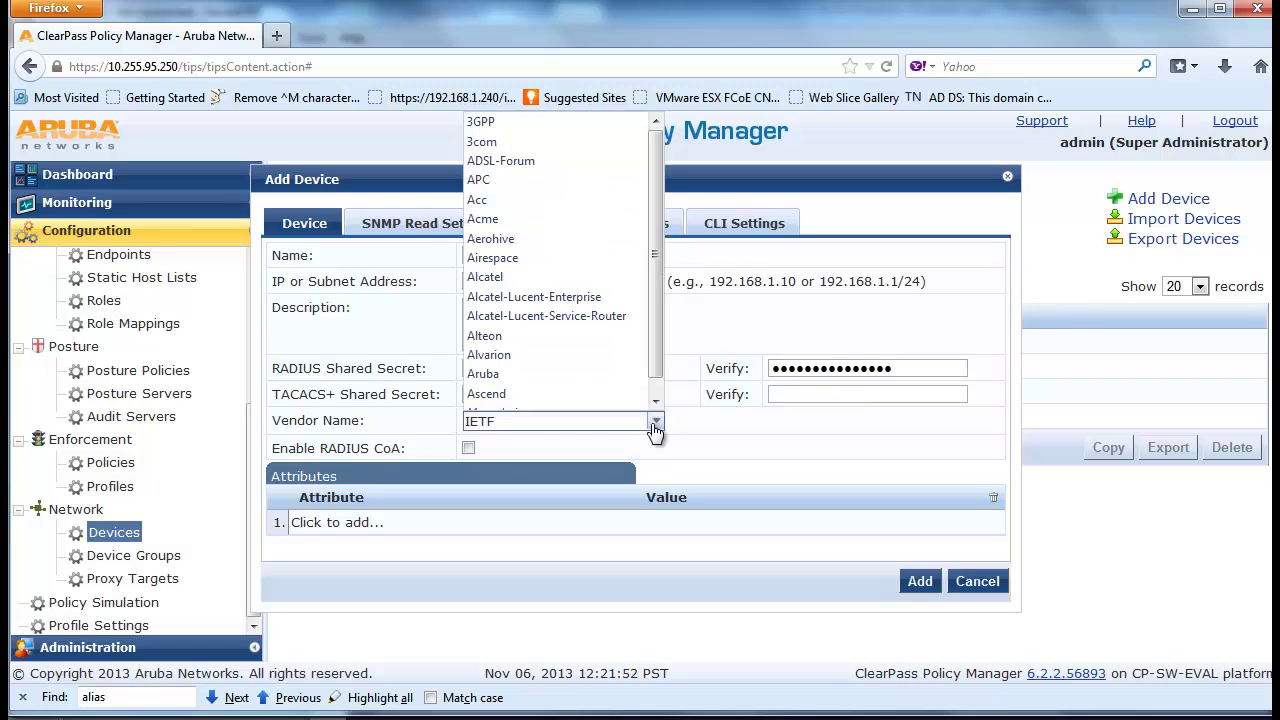
pyautogui.click(563, 373)
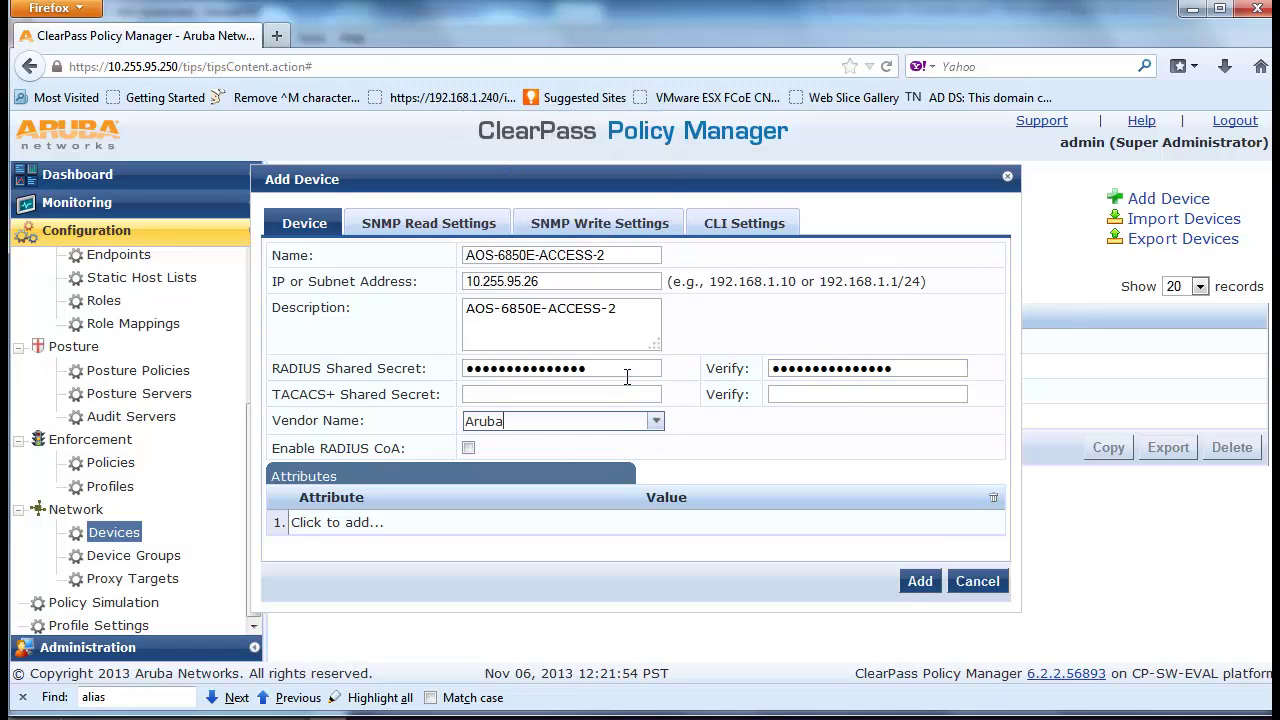
pyautogui.click(467, 449)
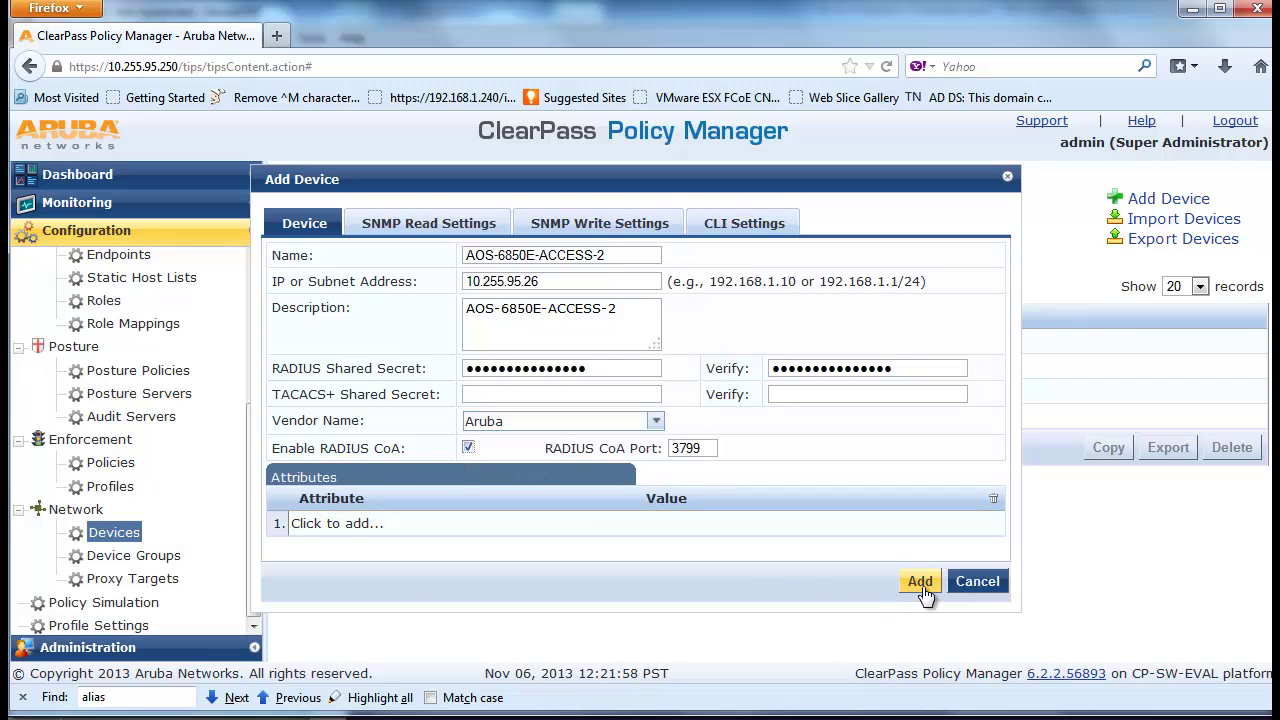
pyautogui.click(922, 586)
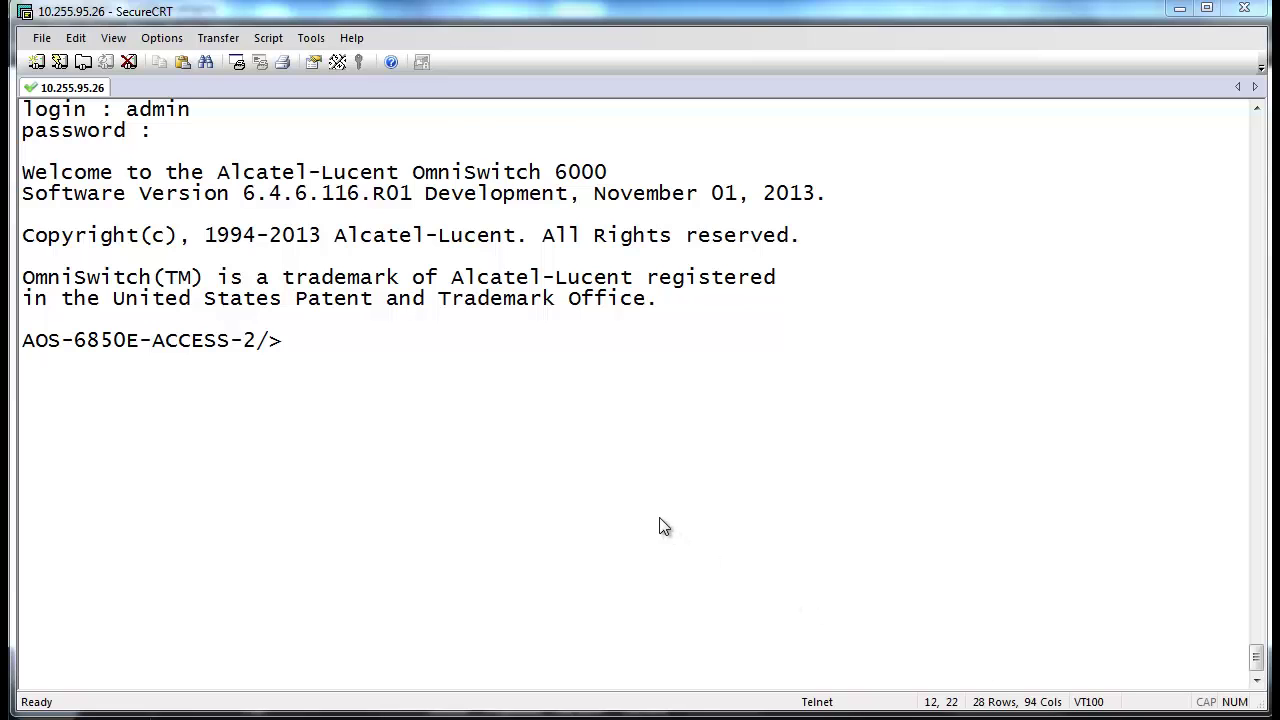
# Paste the aaa configuration commands at the AOS-6850E-ACCESS-2 Telnet prompt
pyautogui.rightClick(415, 335)
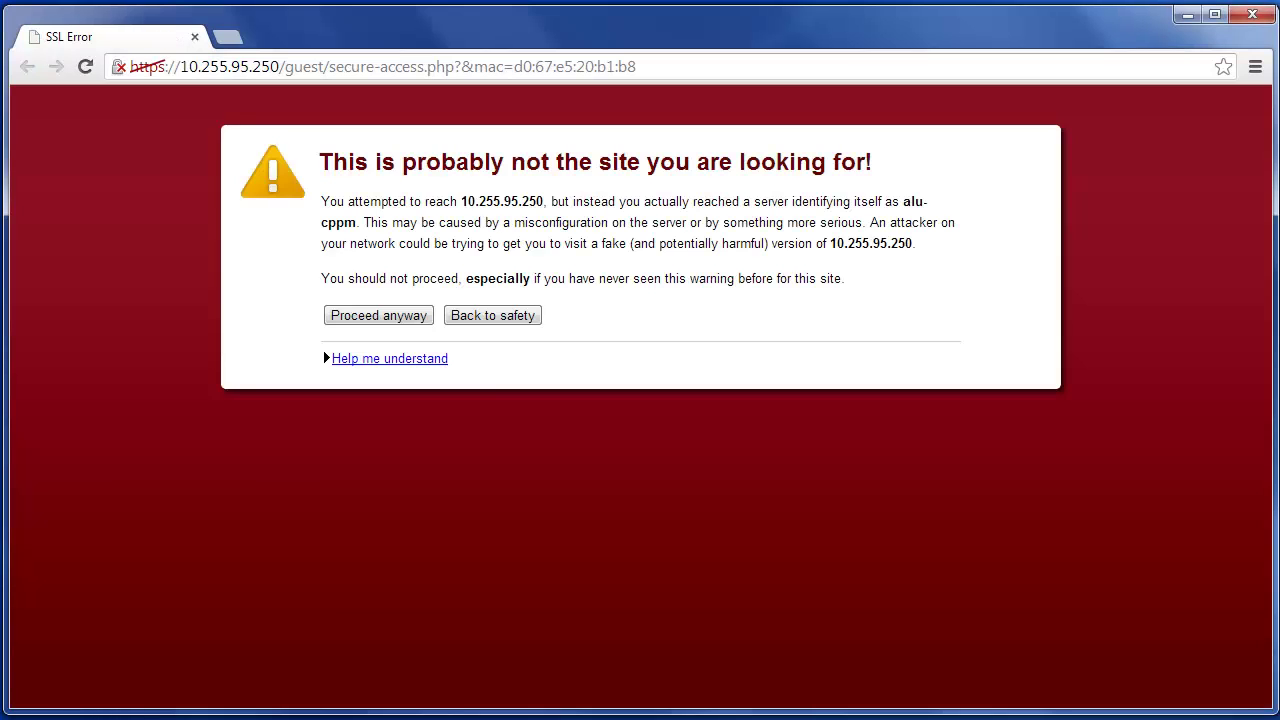
# Get past the certificate warning and sign in to the guest portal with the saved guest username and its password
pyautogui.click(386, 329)
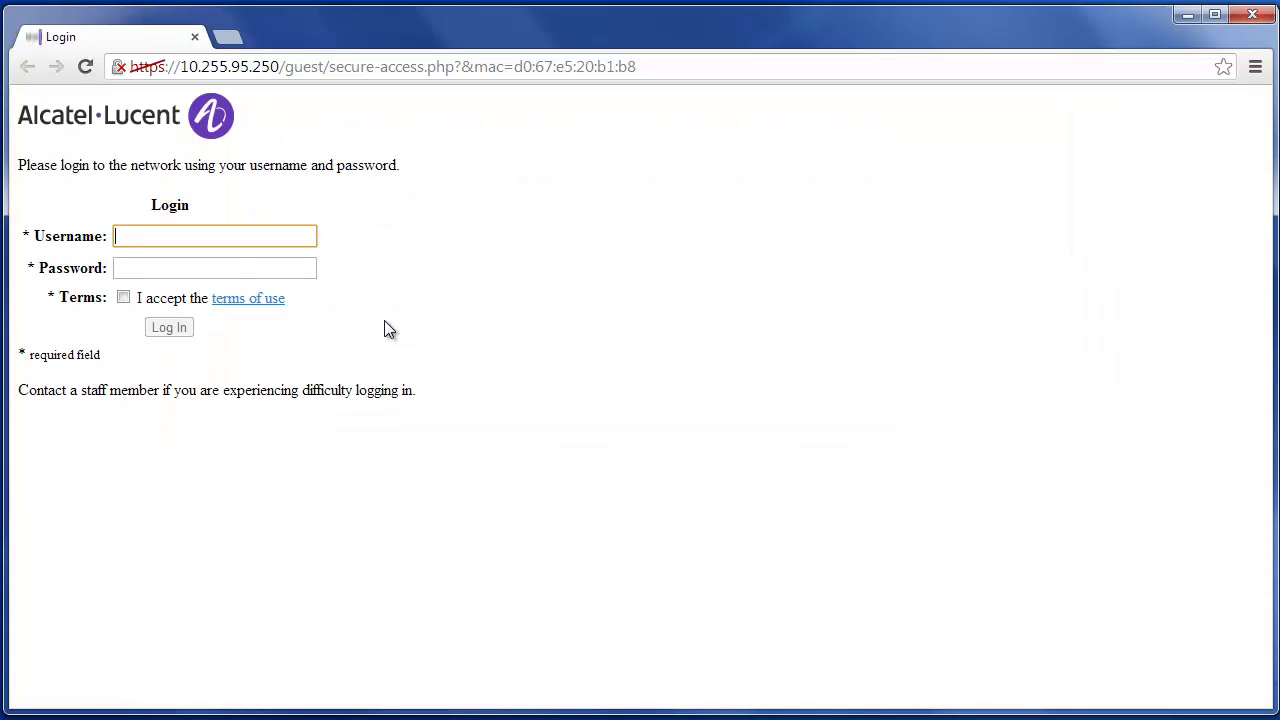
pyautogui.click(226, 244)
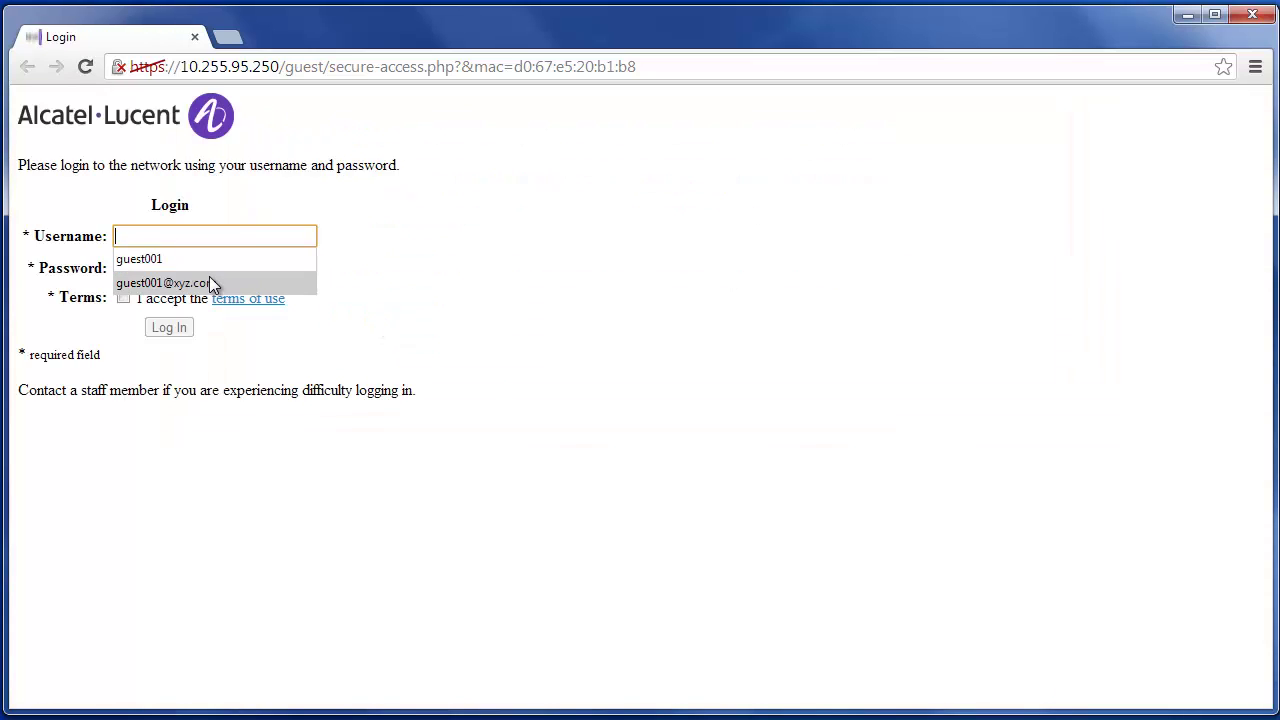
pyautogui.click(209, 280)
pyautogui.click(210, 268)
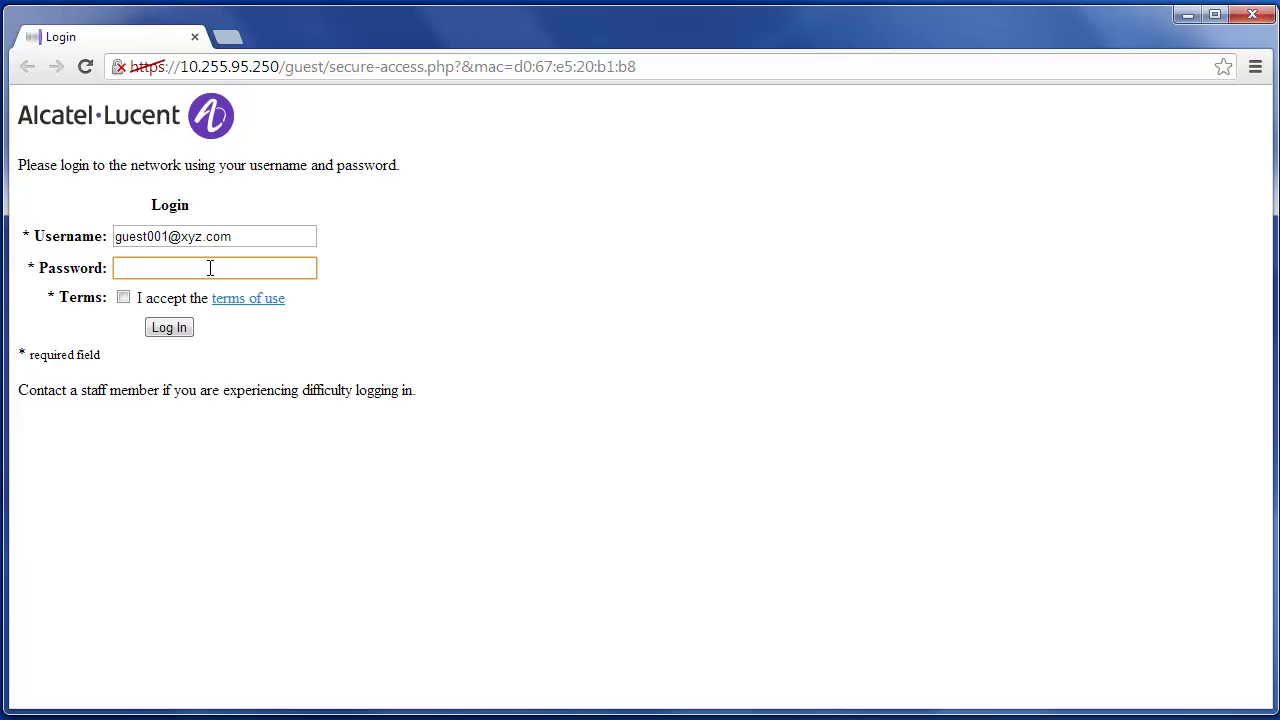
pyautogui.write('•••••••')
pyautogui.click(129, 304)
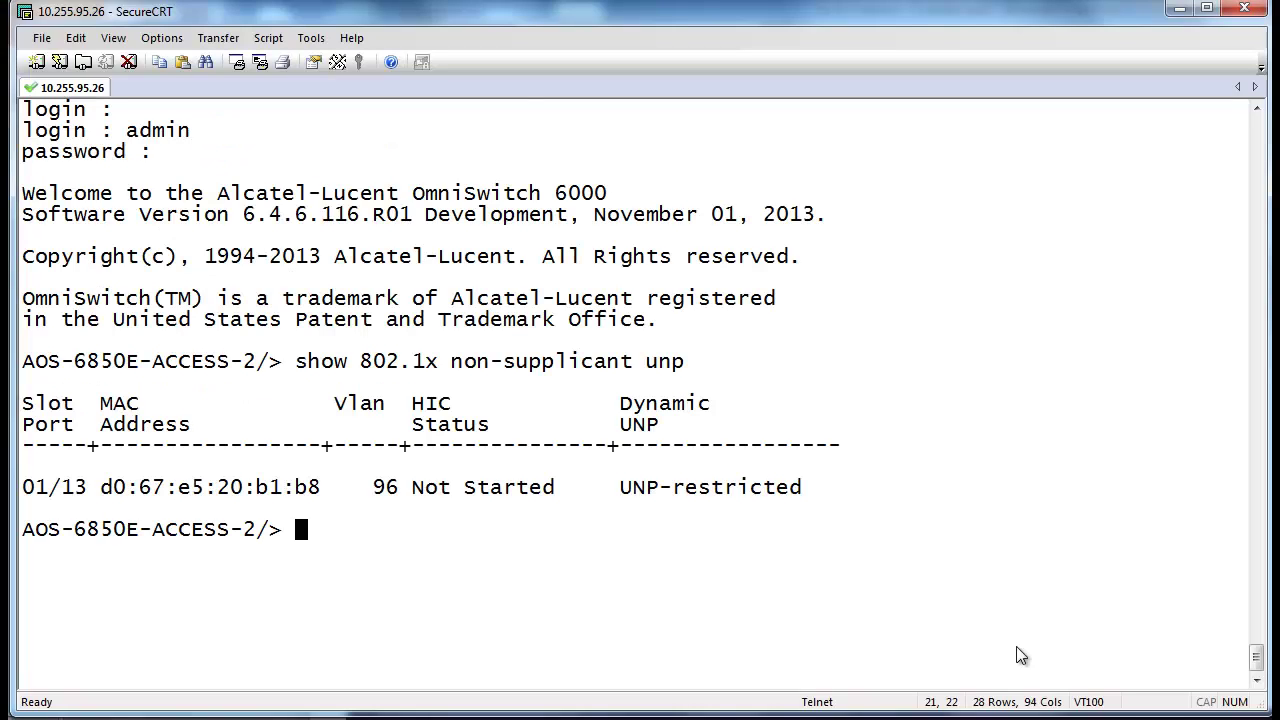
# Re-run 'show 802.1x non-supplicant unp' on the switch to confirm the client moved to UNP-guest
pyautogui.press('Up')
pyautogui.press('Return')
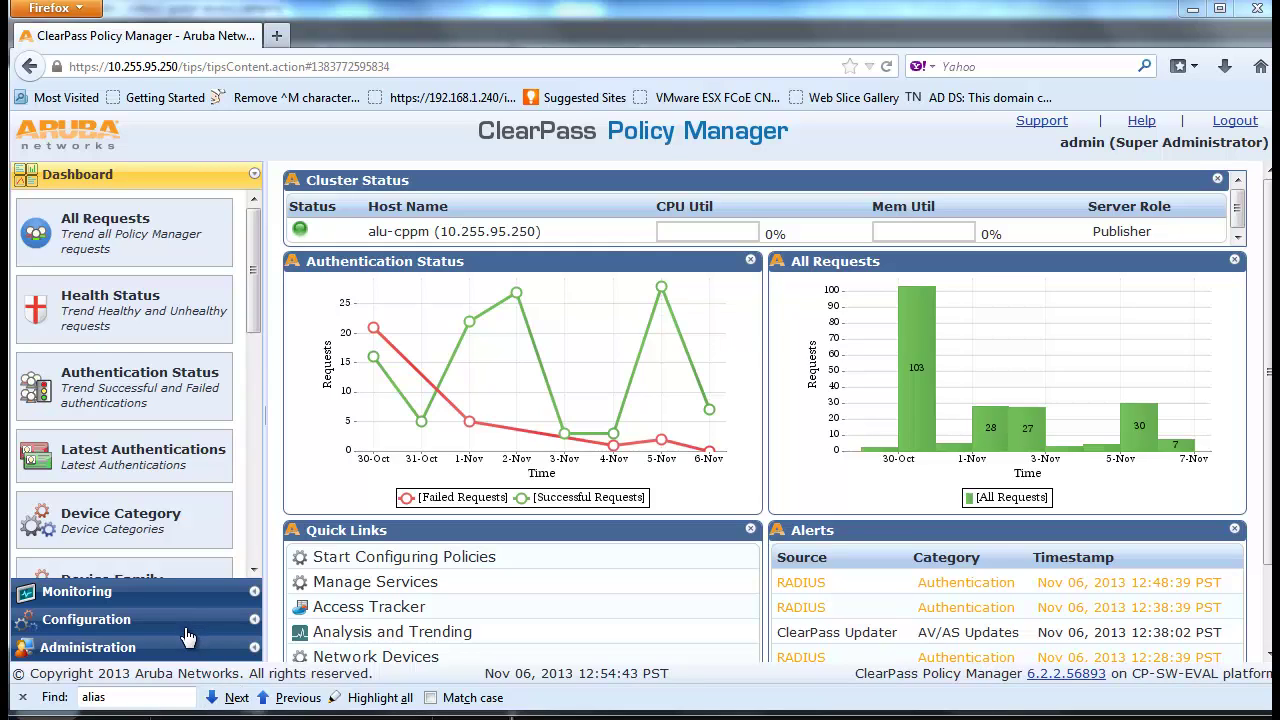
# Open Monitoring > Live Monitoring > Access Tracker to see the accepted WEBAUTH and RADIUS MAC authentication entries
pyautogui.click(180, 595)
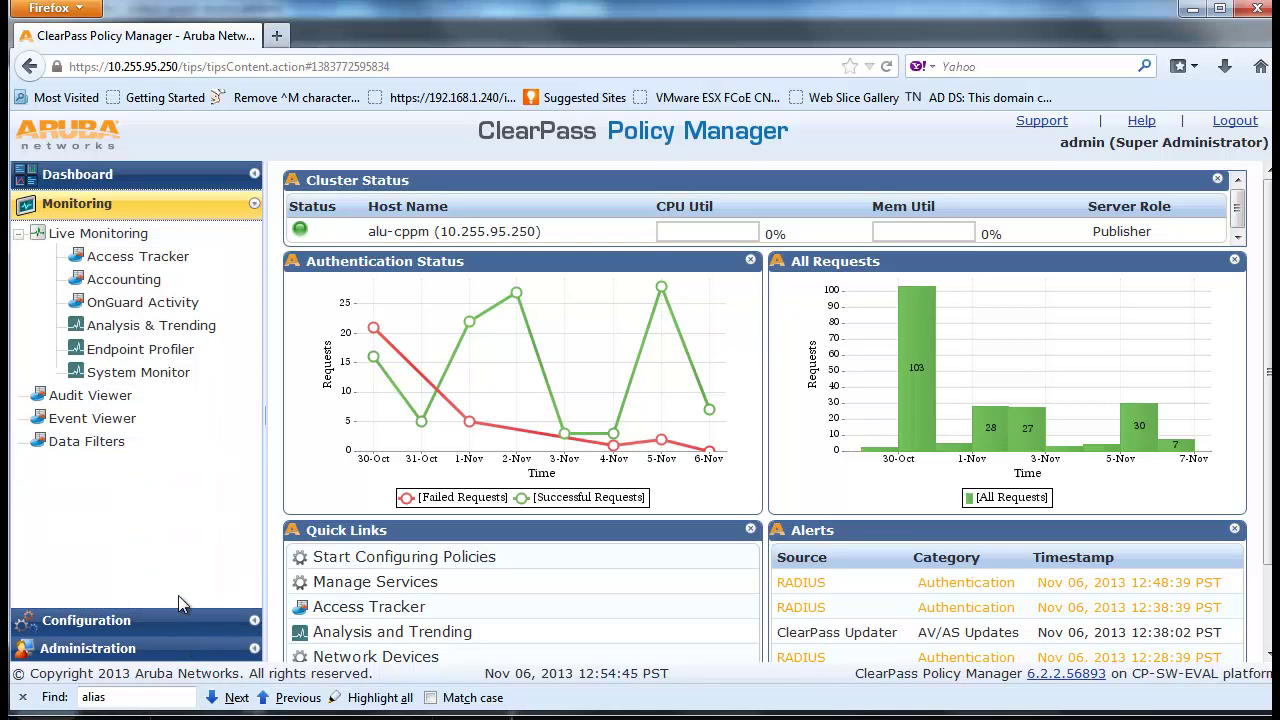
pyautogui.click(140, 256)
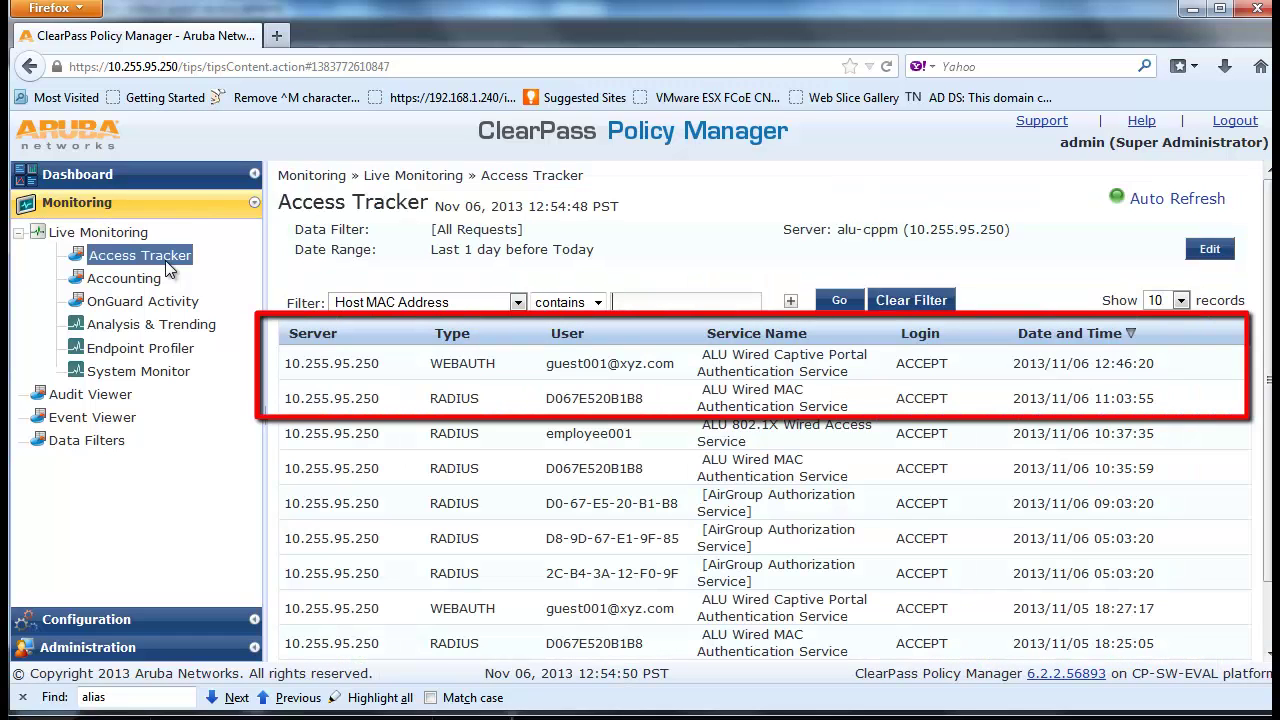